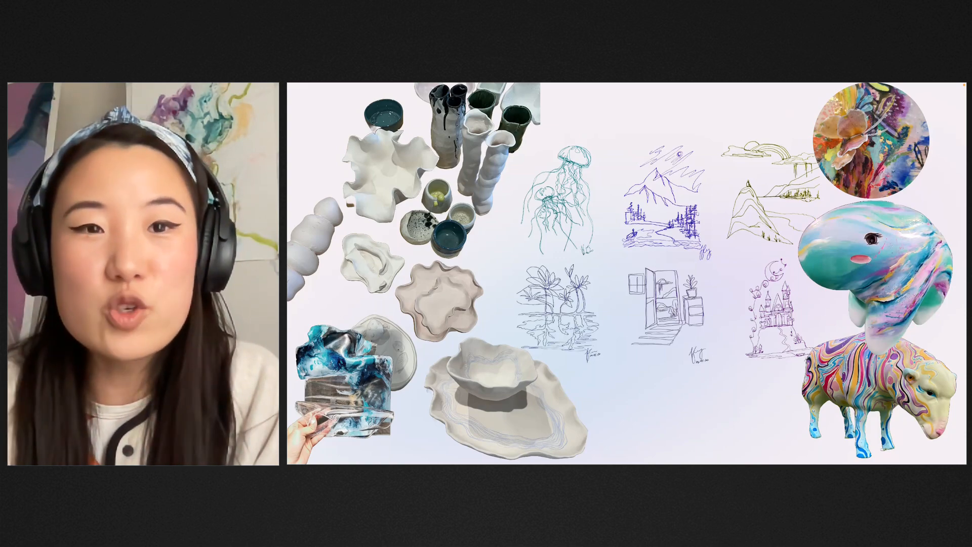
Step: Page forward through the portfolio slides of the Adobe MAX presentation
key("Right")
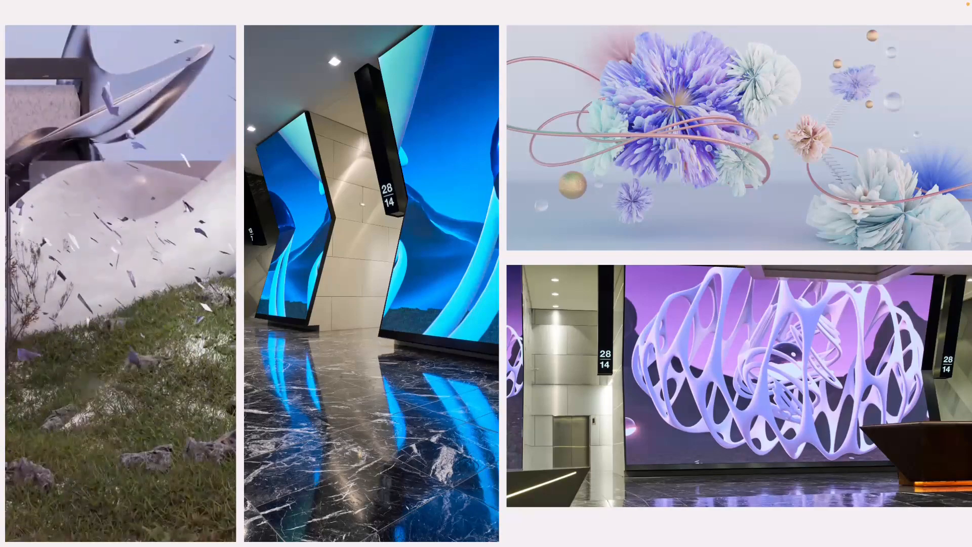
key("Right")
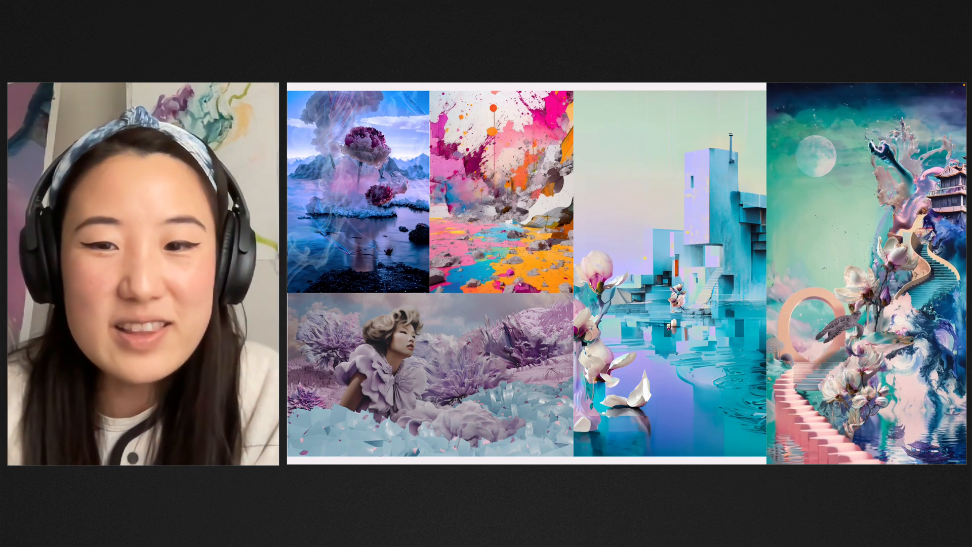
key("Right")
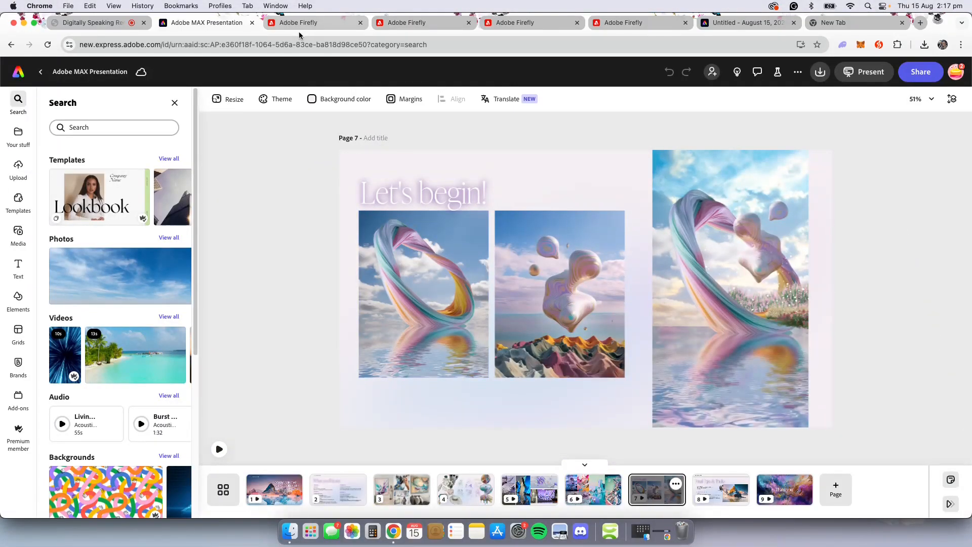
Step: Generate images from the prompt "Guilin landscape" on the Adobe Firefly home page and dismiss the short-prompt notice
left_click(305, 23)
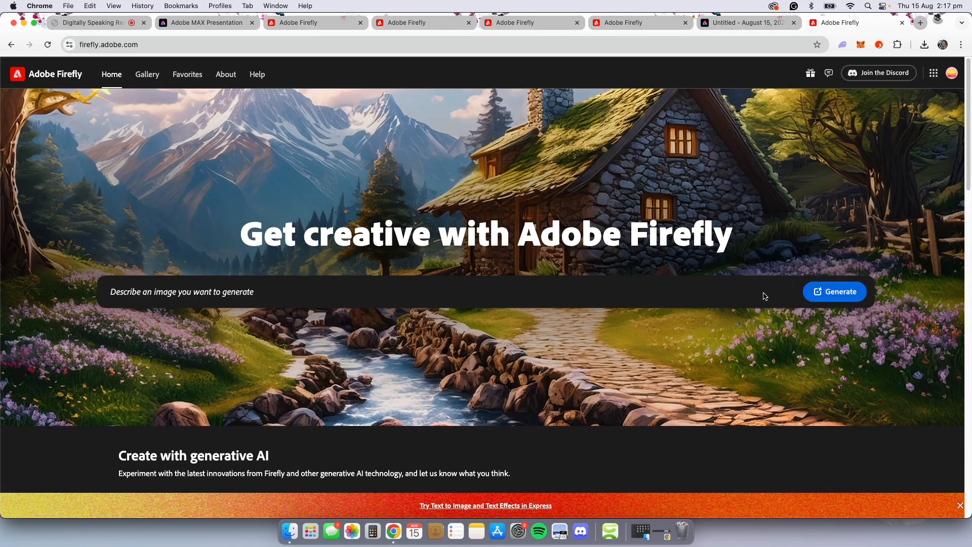
left_click(753, 298)
key("super+a")
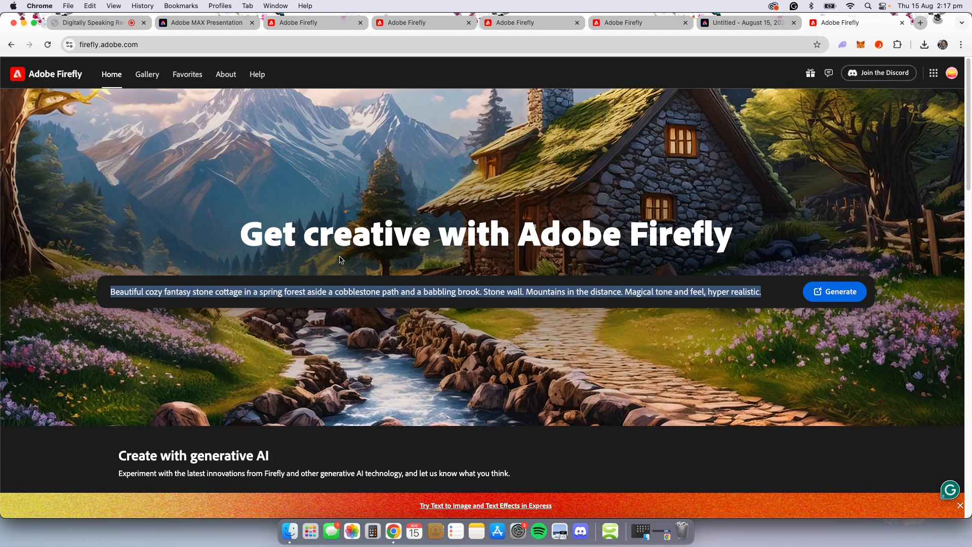
key("BackSpace")
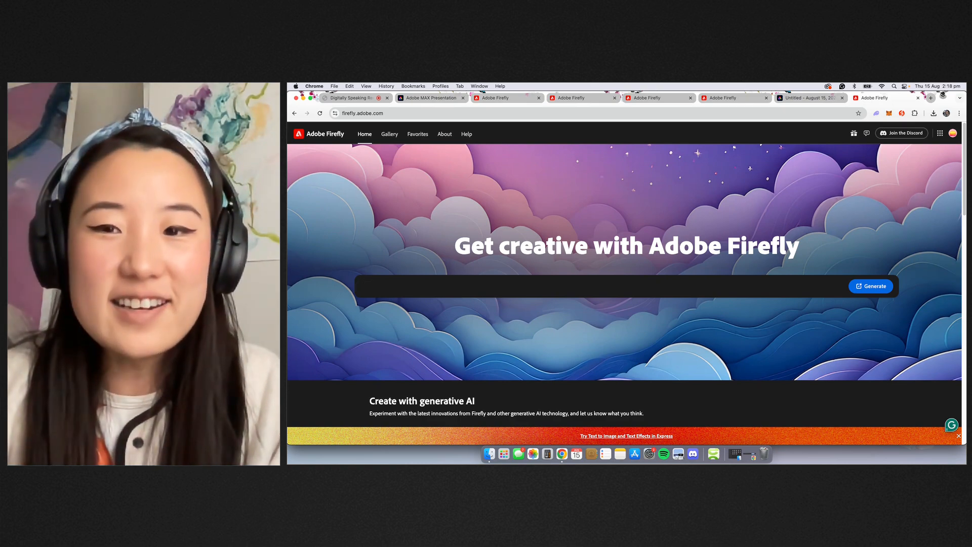
type("Gui")
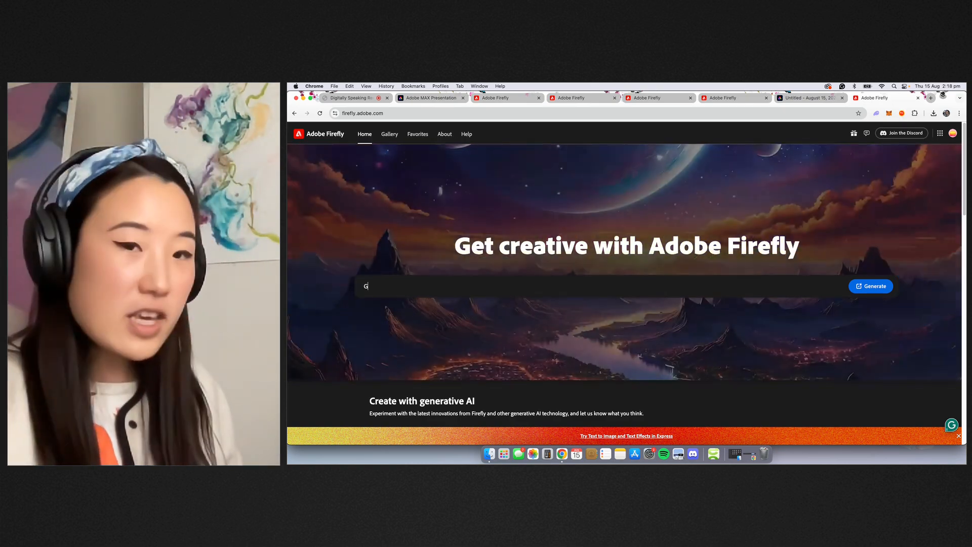
type("lin,")
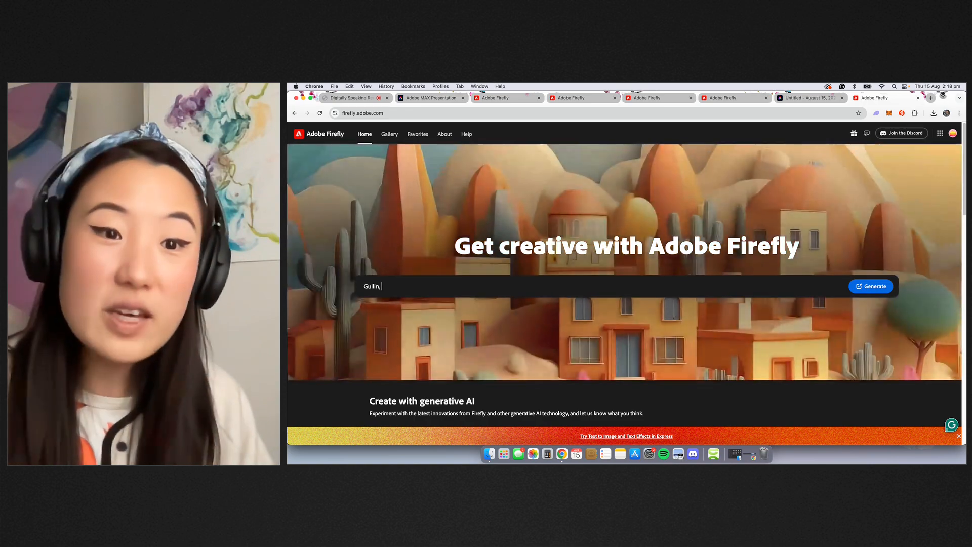
key("BackSpace")
key("BackSpace")
type("land")
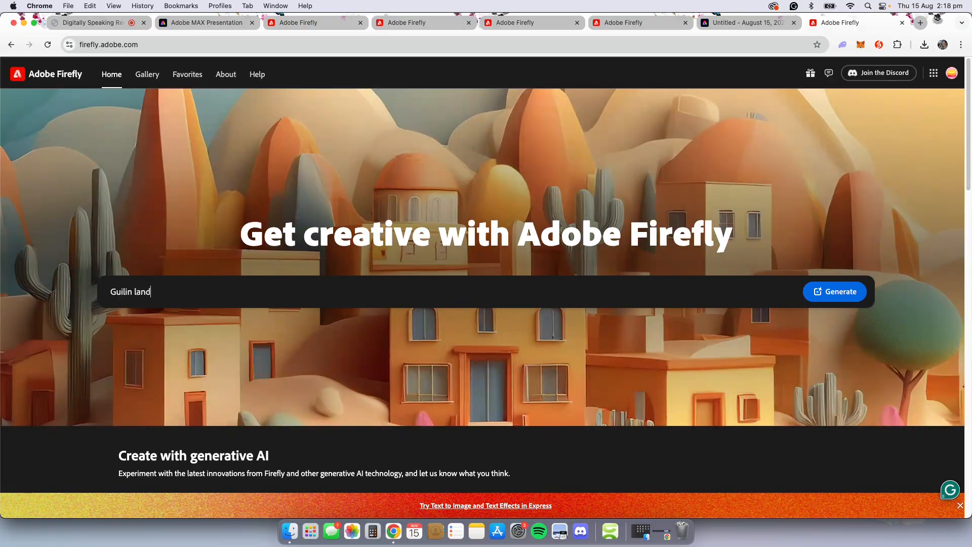
type("scape")
key("Return")
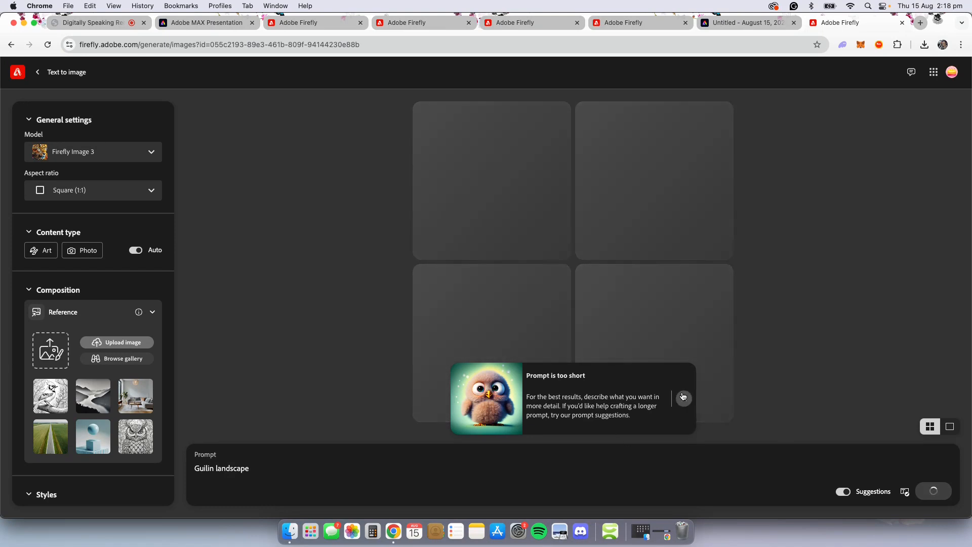
left_click(684, 399)
Step: Regenerate the Guilin landscape images with content type Photo and aspect ratio Widescreen (16:9)
left_click(86, 250)
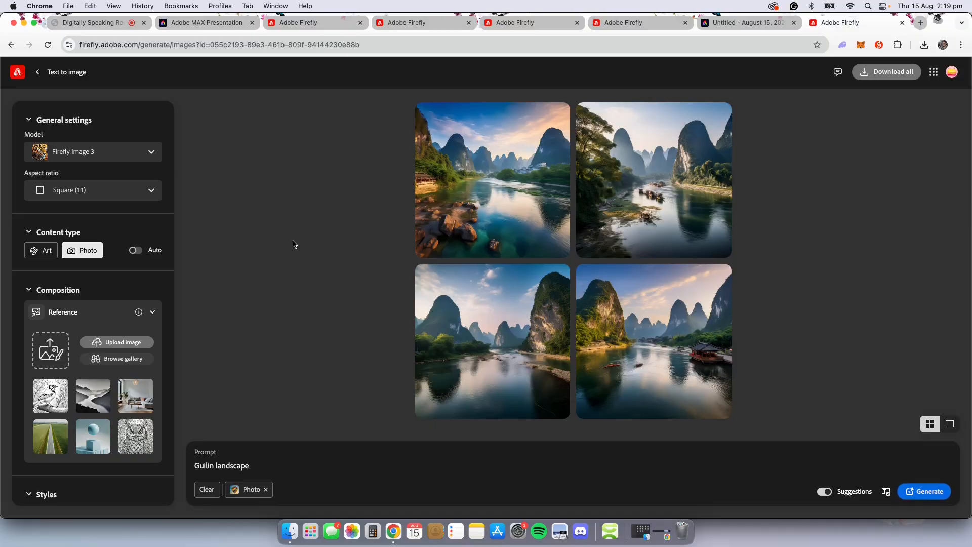
left_click(363, 214)
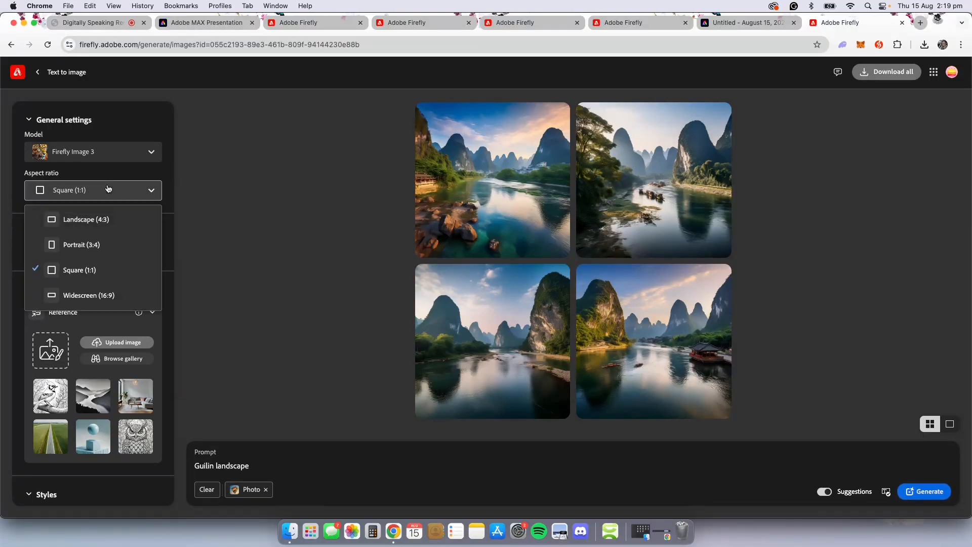
right_click(109, 294)
left_click(90, 301)
left_click(89, 300)
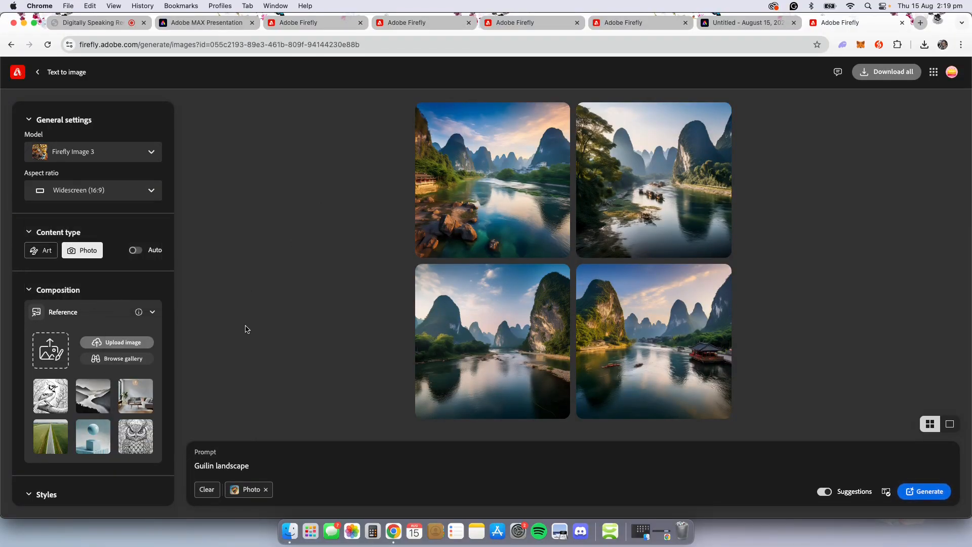
left_click(910, 491)
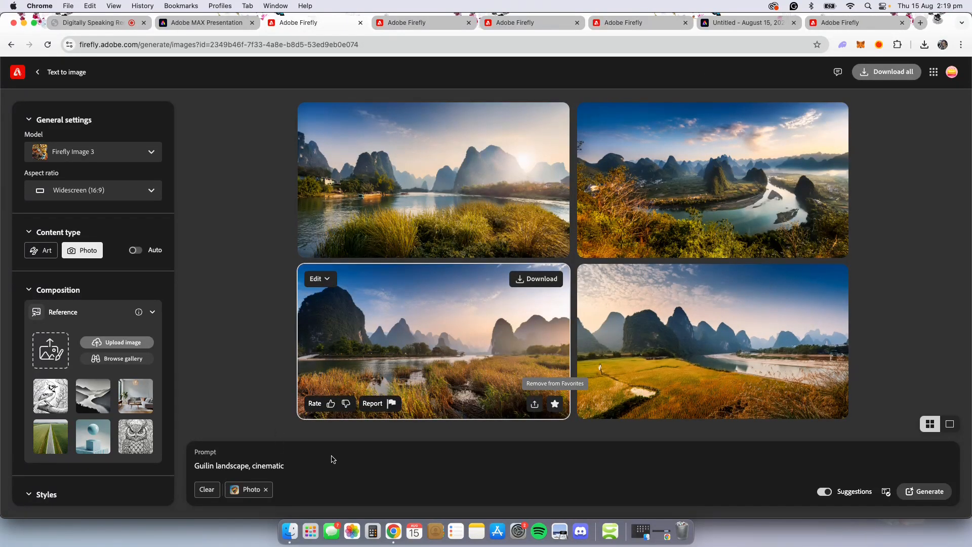
Step: Compare the new widescreen results with the earlier images made from the prompt "Guilin landscape, cinematic"
left_click(856, 22)
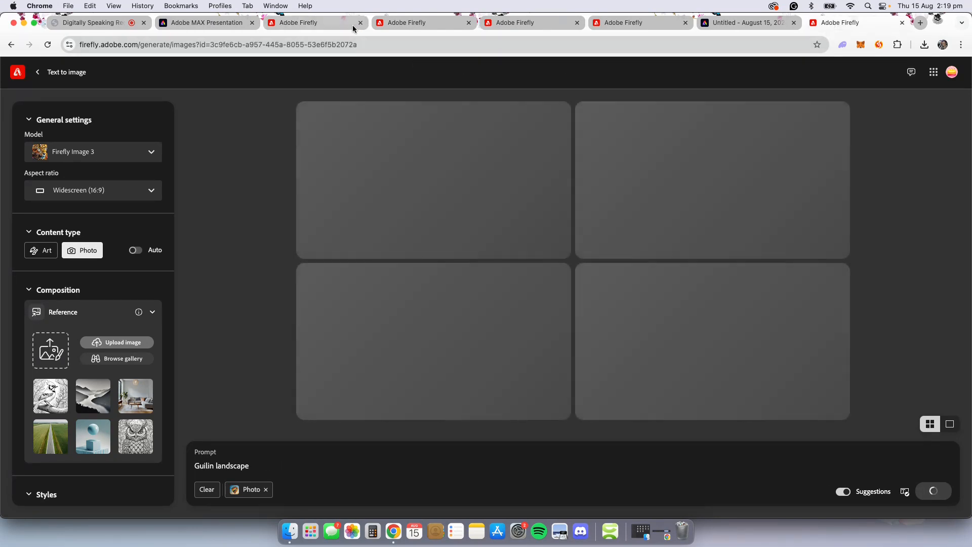
left_click(345, 24)
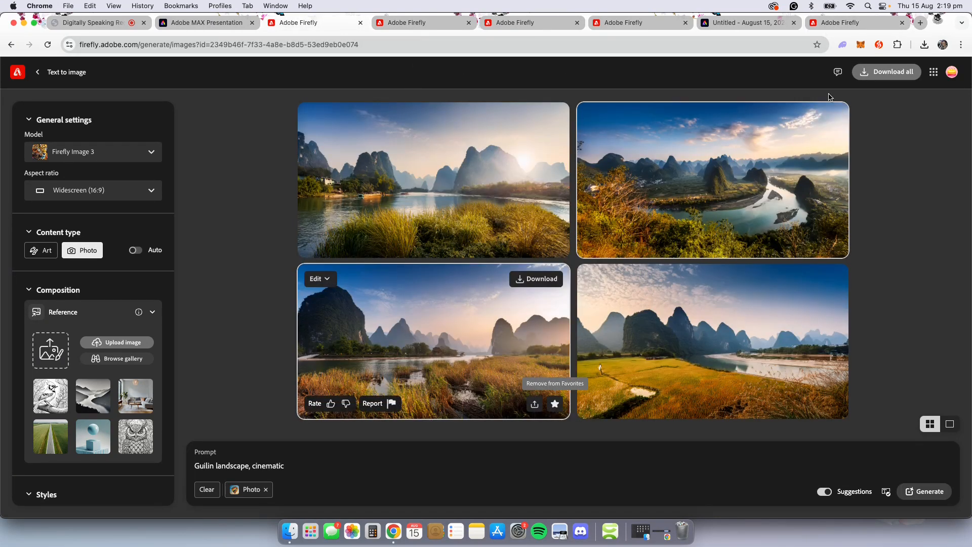
left_click(849, 22)
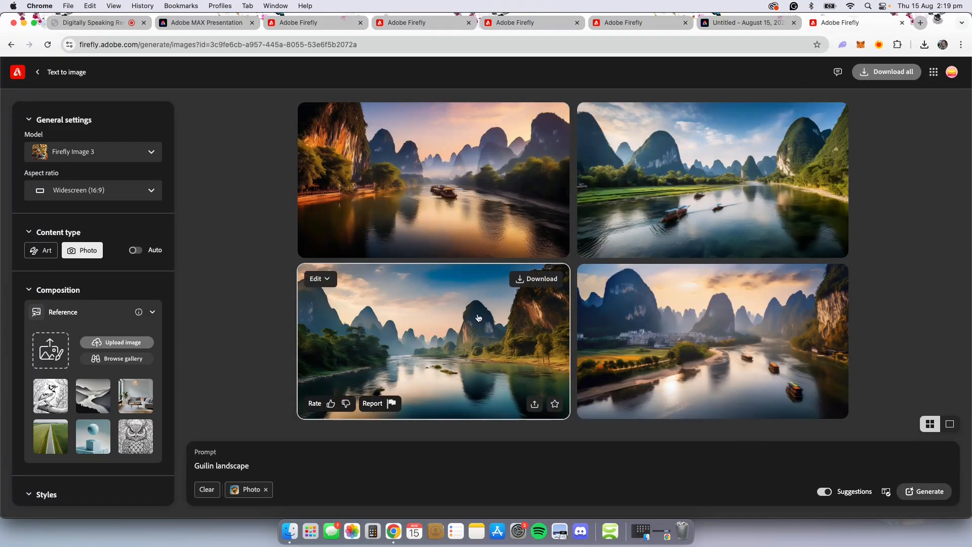
left_click(350, 26)
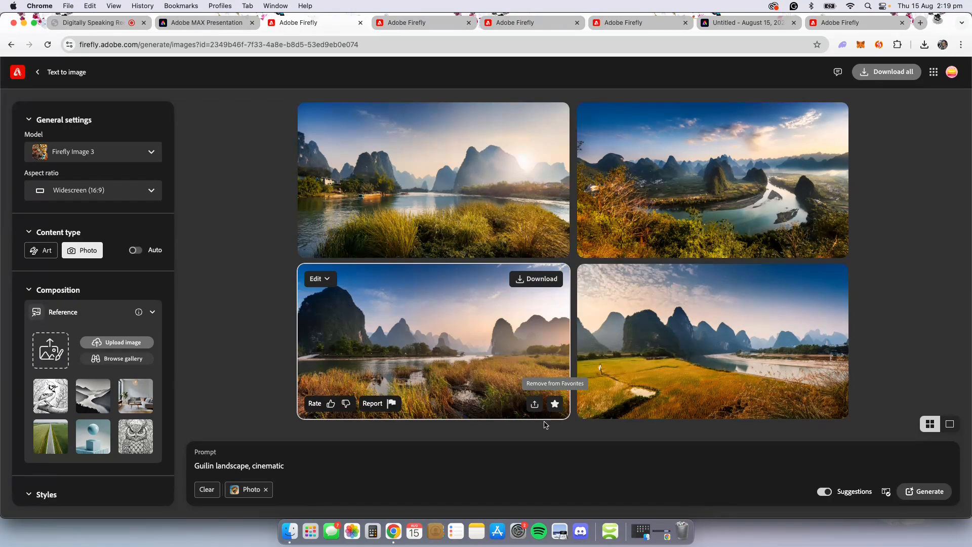
left_click(825, 28)
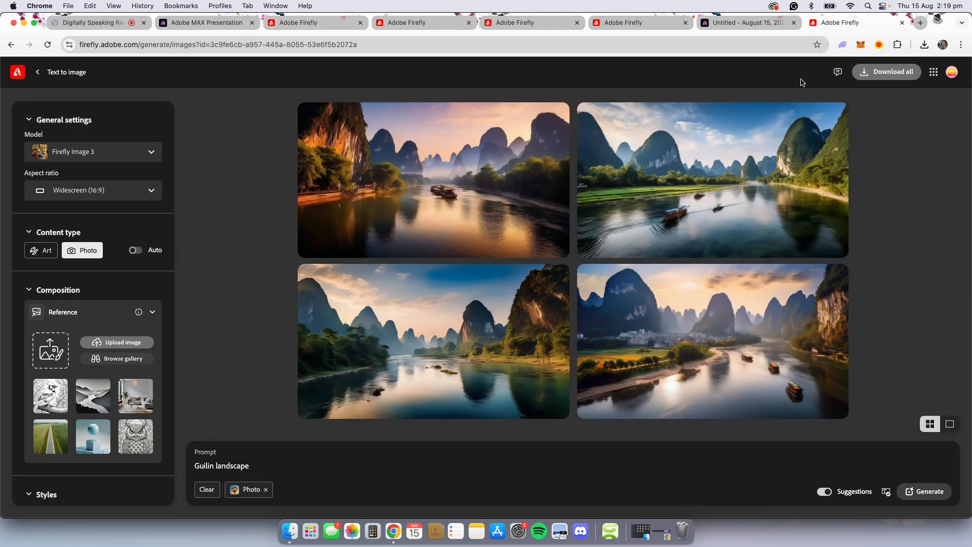
Step: Extend the prompt to "Guilin landscape, snowy, huangshan, reflections" and generate new images
left_click(408, 463)
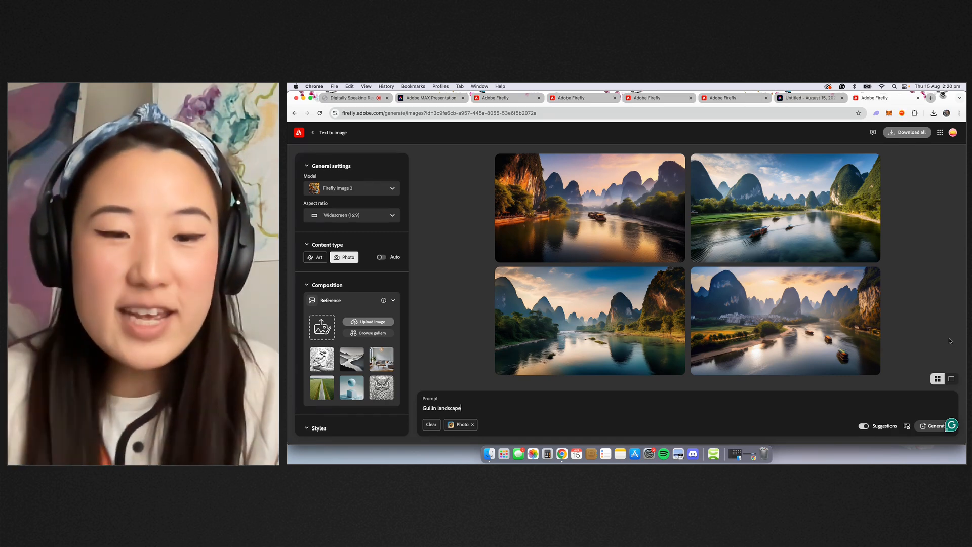
mouse_move(818, 247)
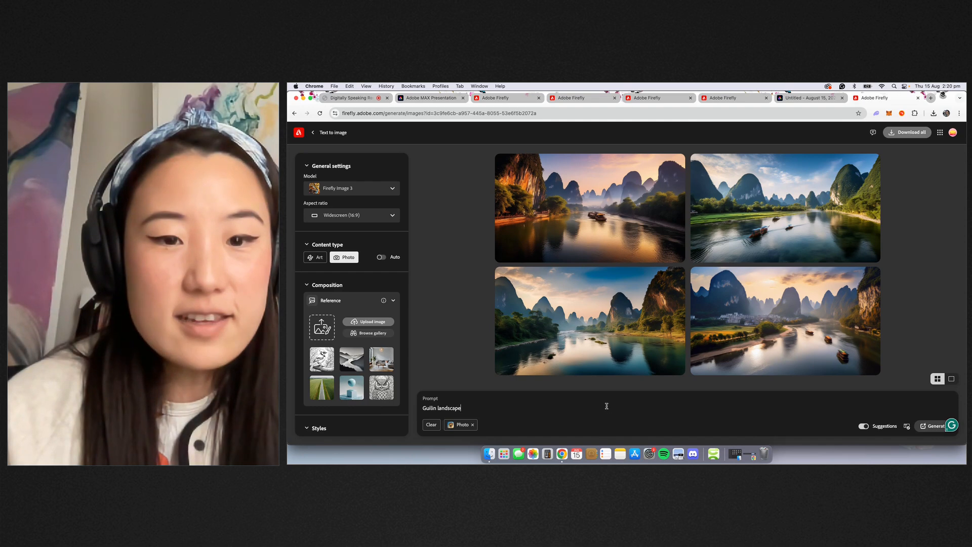
mouse_move(562, 347)
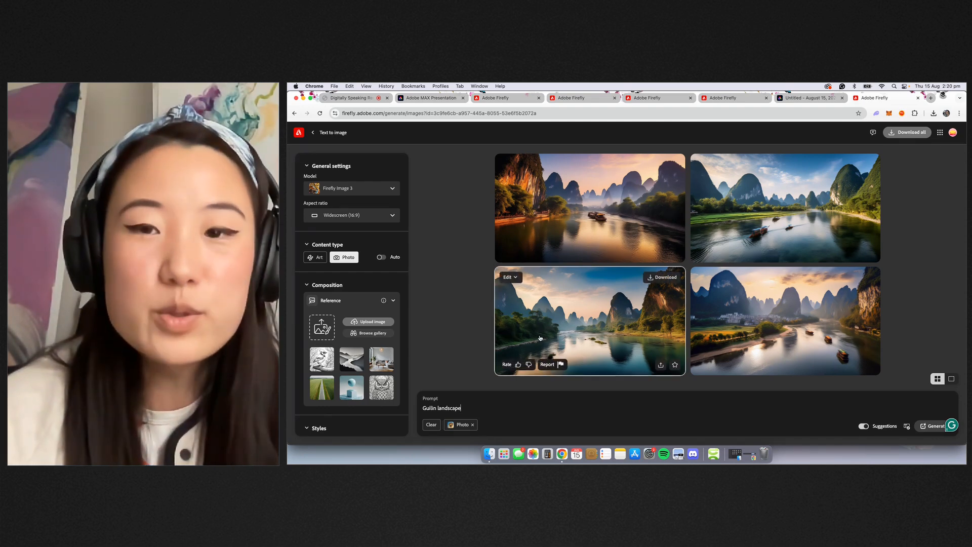
triple_click(520, 405)
left_click(503, 415)
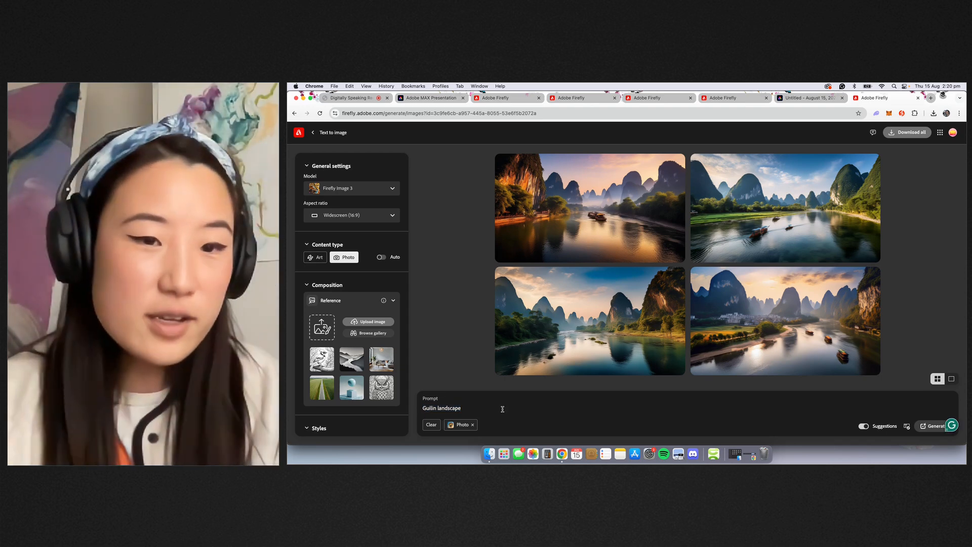
type(",")
key("Return")
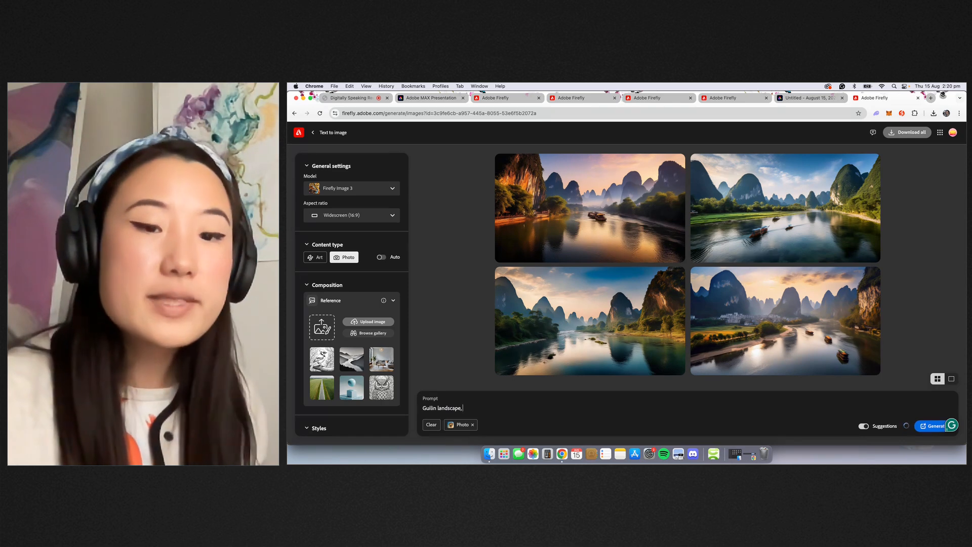
type("snowy,")
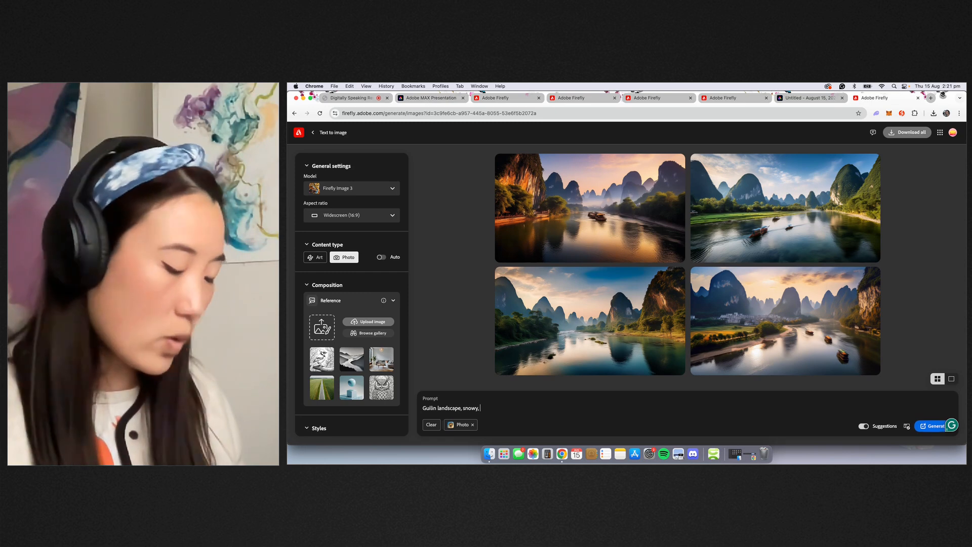
type("huangshan,")
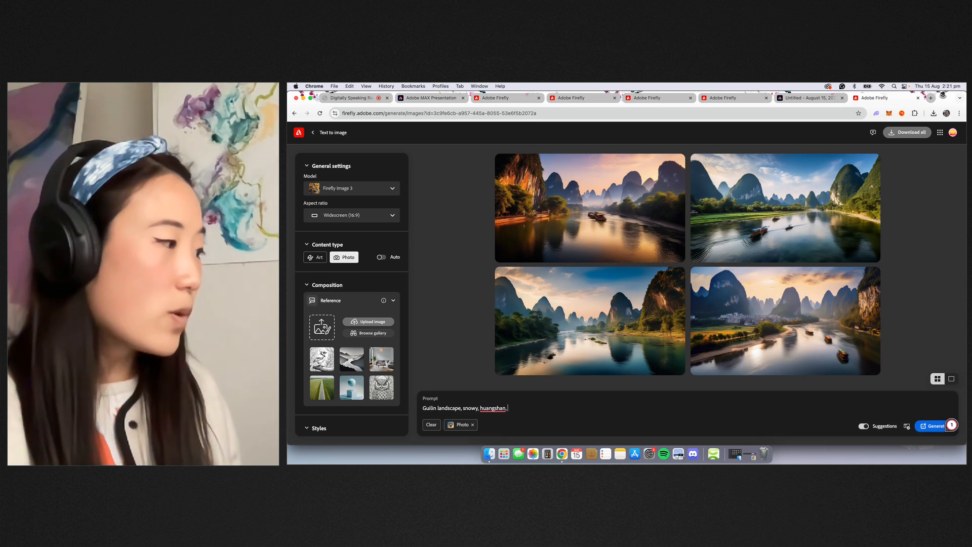
type("ref")
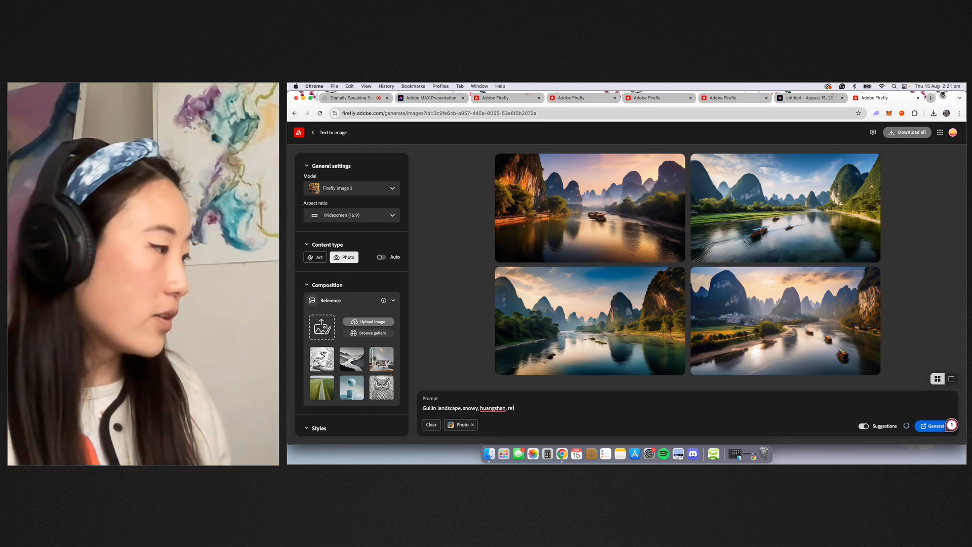
type("lections")
key("Return")
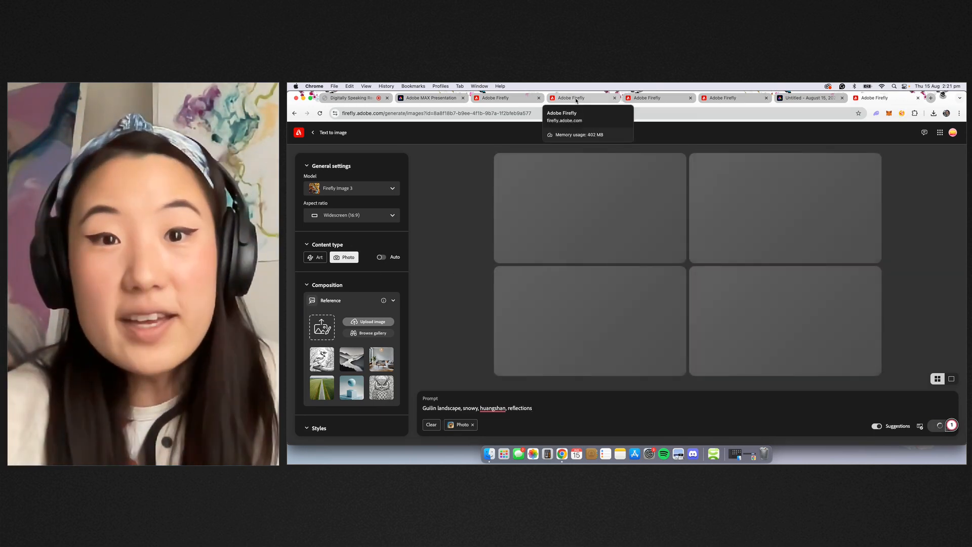
Step: View the four earlier images from the cinematic, snowy, himalaya prompt at full size and return to the newly generated snowy images
left_click(576, 100)
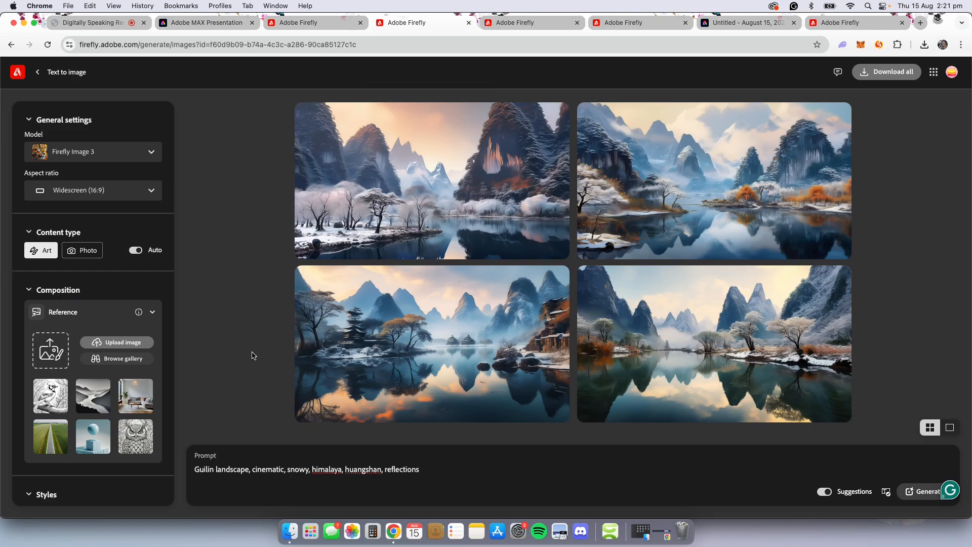
left_click(404, 219)
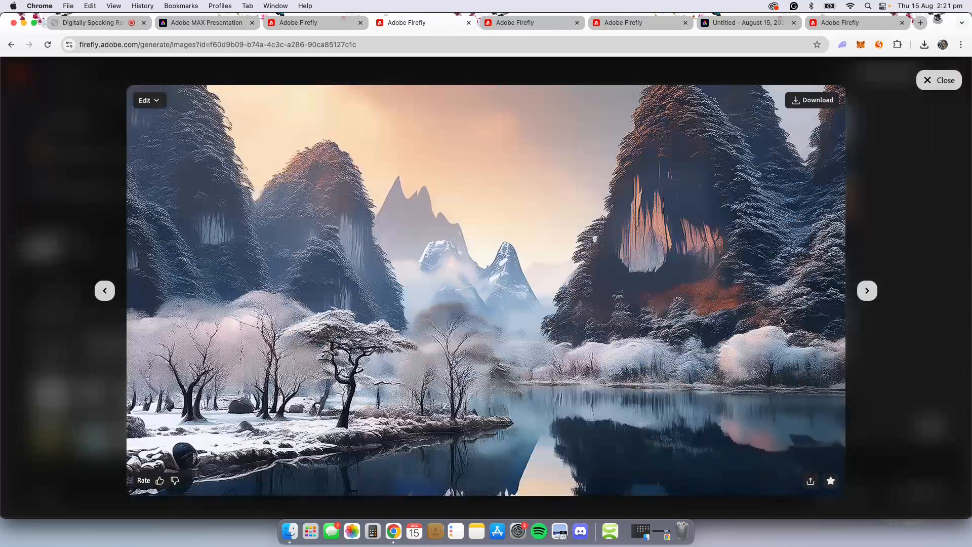
left_click(867, 292)
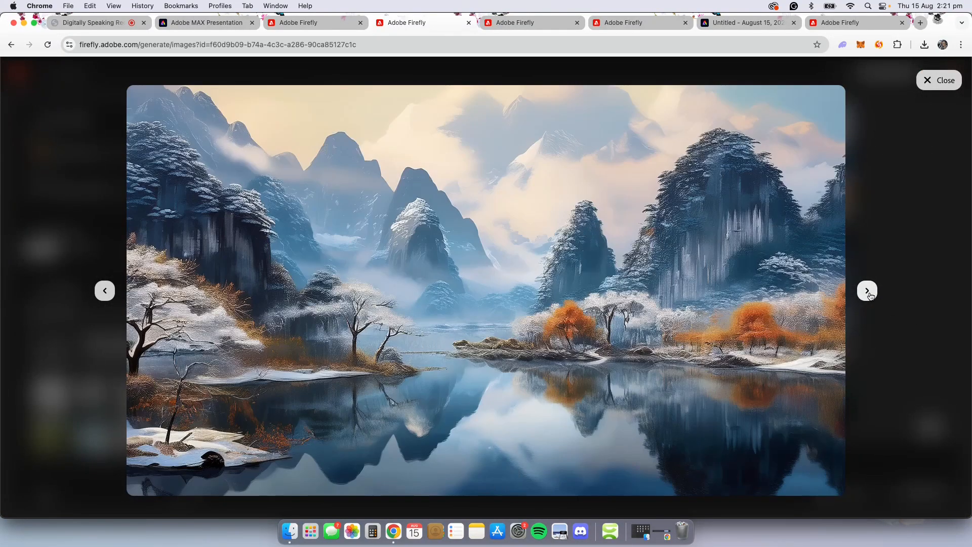
left_click(866, 294)
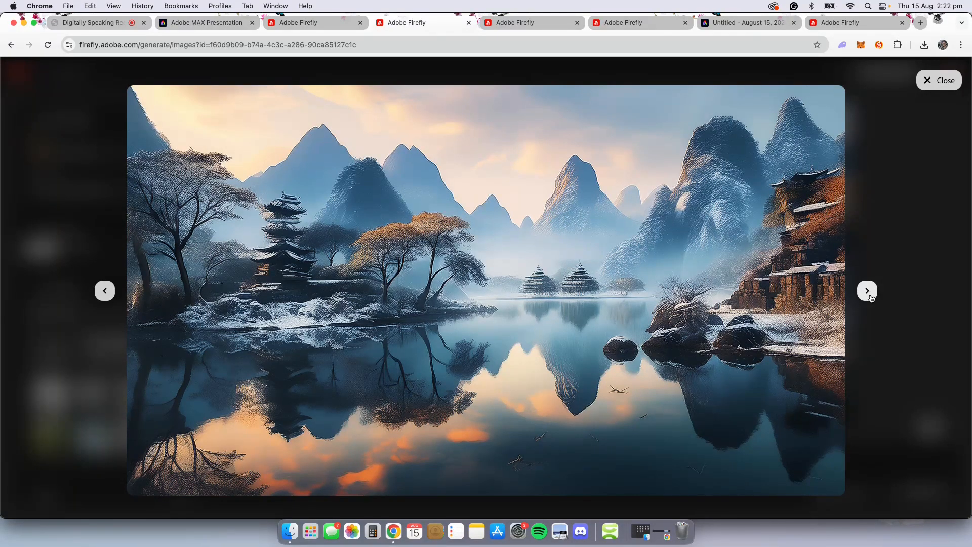
left_click(868, 293)
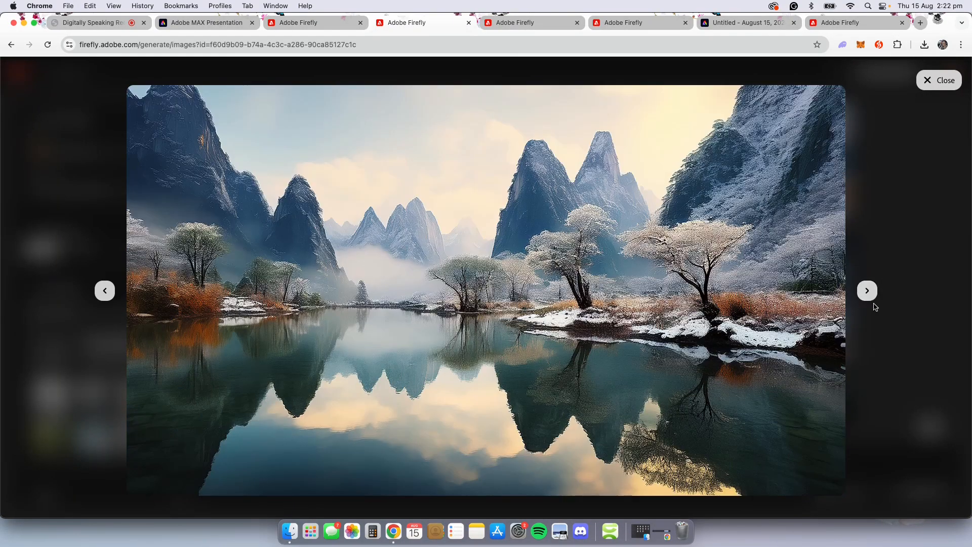
left_click(883, 257)
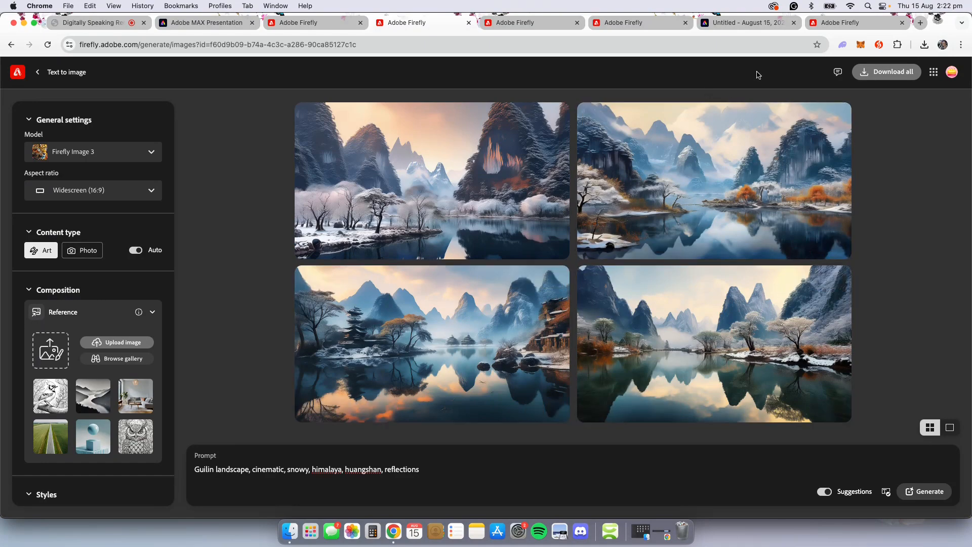
left_click(818, 24)
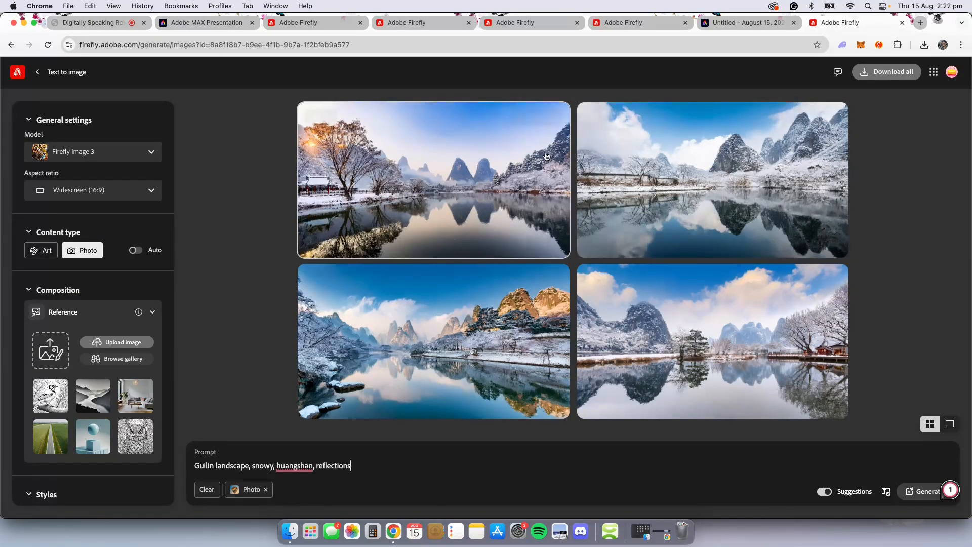
Step: Compare the new snowy photo results with the earlier images from the "cinematic, snowy, himalaya, huangshan, reflections" prompt
left_click(404, 24)
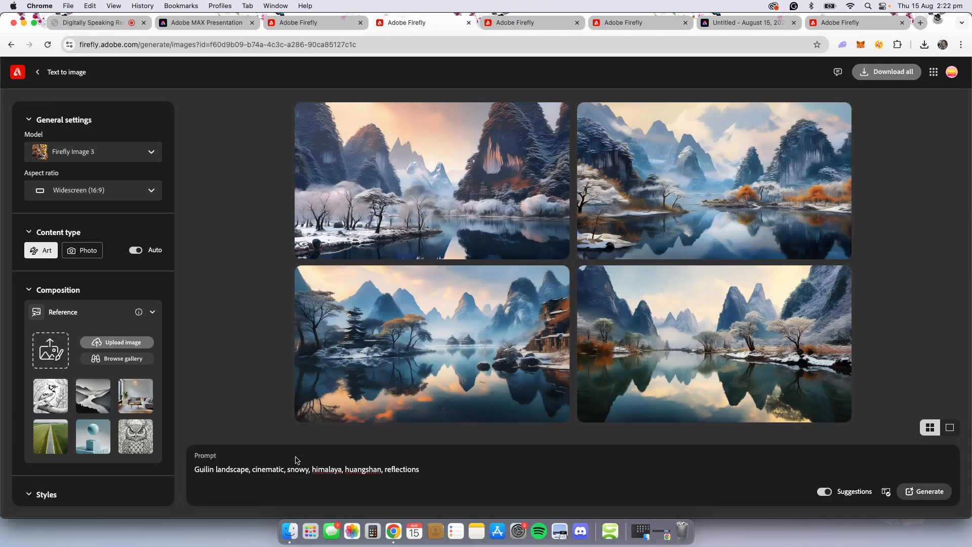
left_click(852, 26)
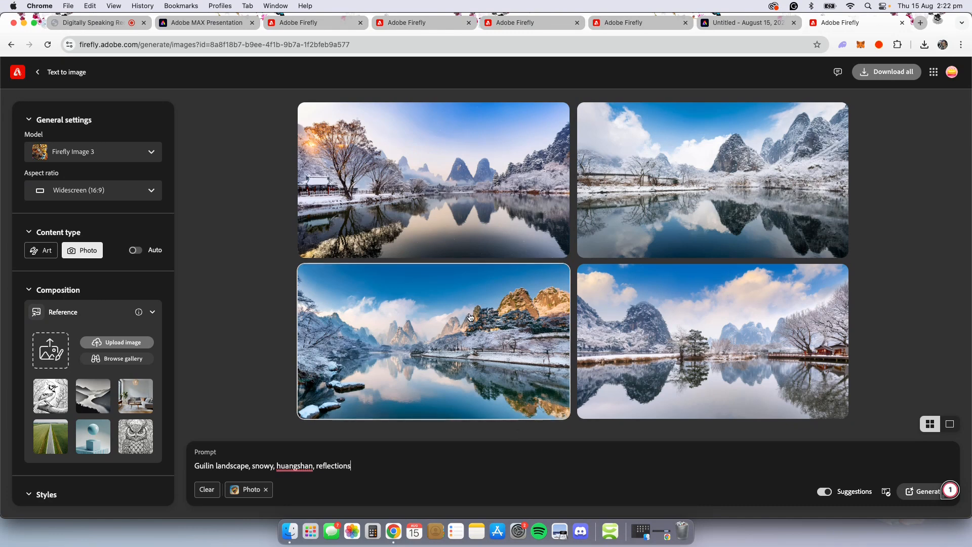
mouse_move(499, 309)
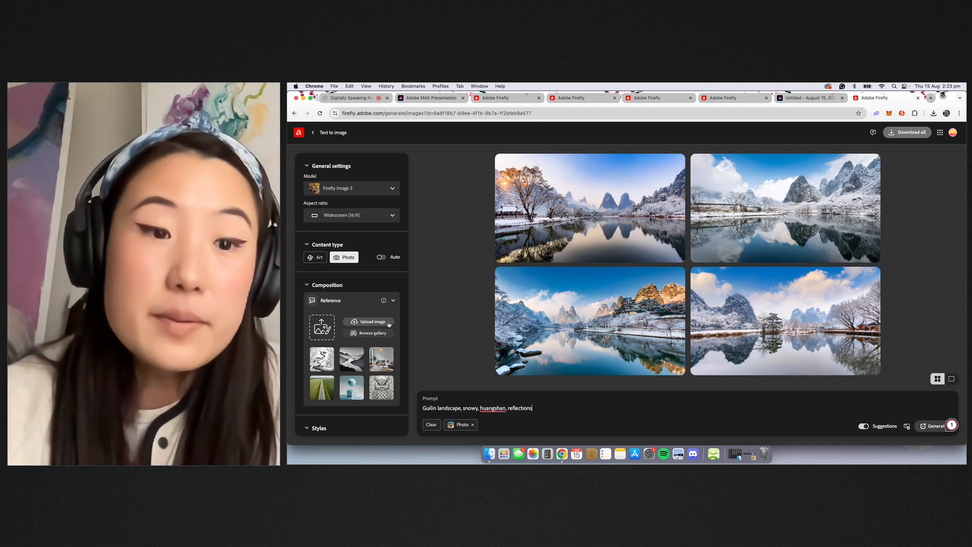
Step: Upload 11268.JPEG from the Adobe Max folder as the composition reference
left_click(389, 324)
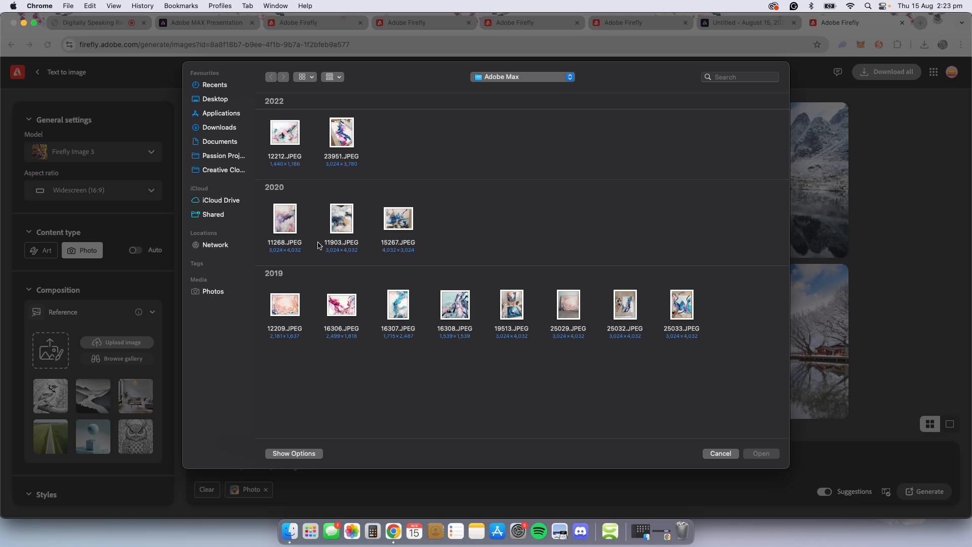
left_click(293, 224)
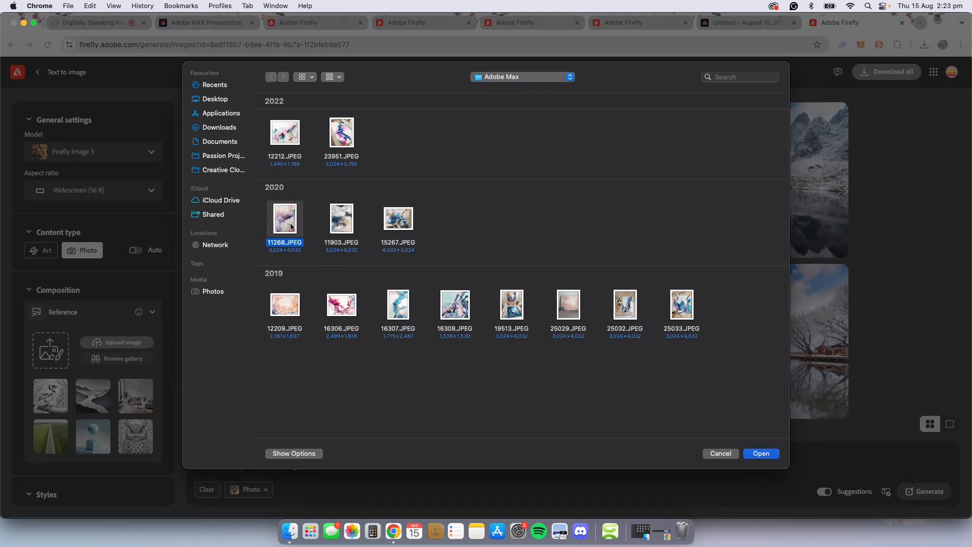
left_click(761, 454)
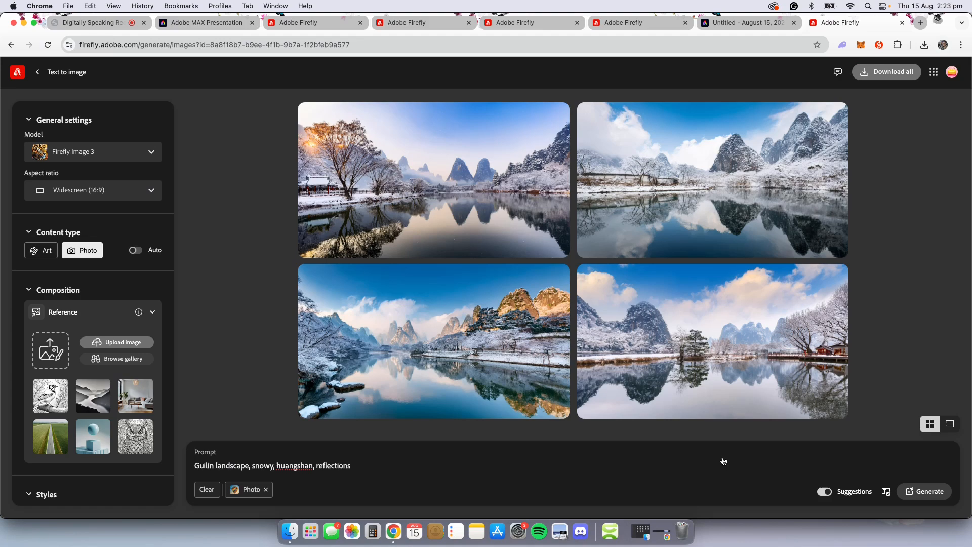
Step: Switch to Finder and view the paintings 12209.JPEG, 23951.JPEG and 25033.JPEG from the Adobe Max folder, closing the windows when done
left_click(563, 324)
left_click(662, 531)
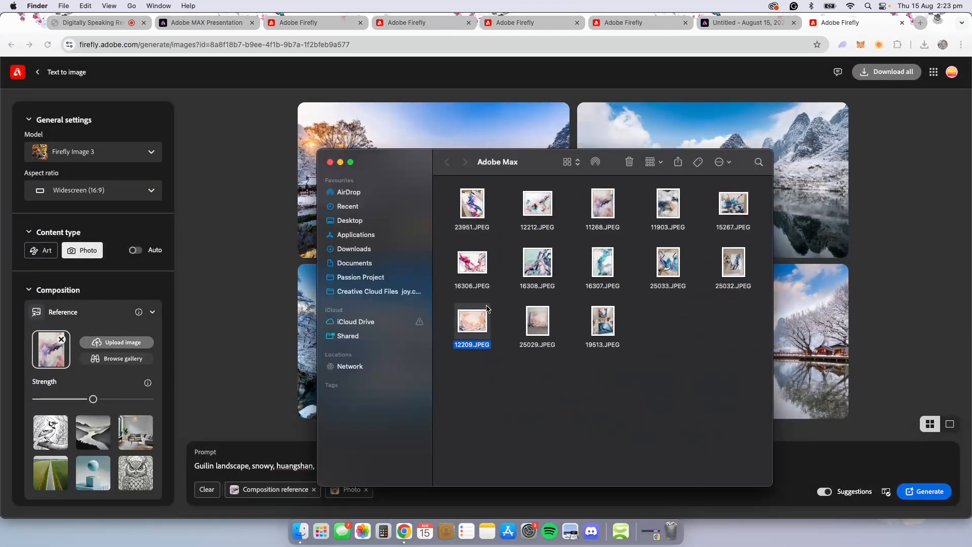
double_click(475, 328)
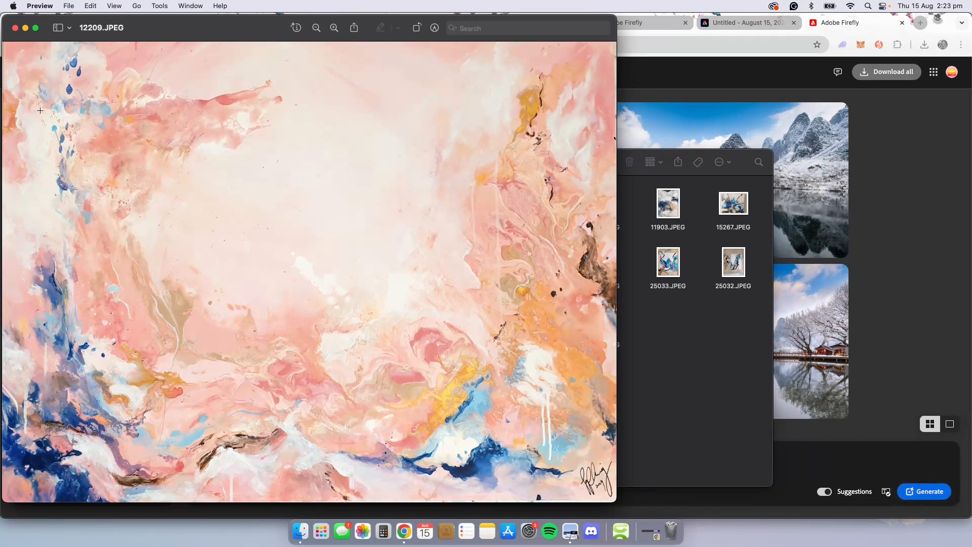
left_click(16, 28)
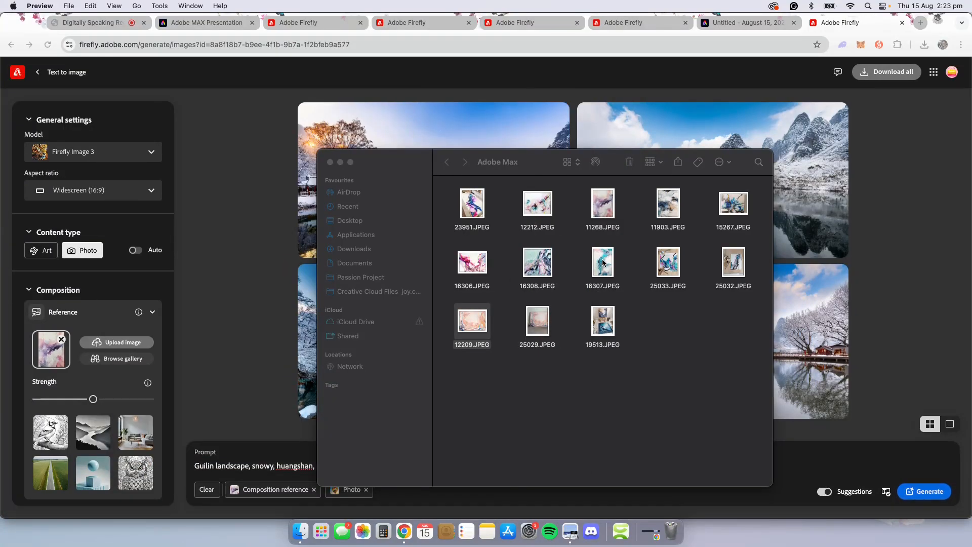
double_click(474, 204)
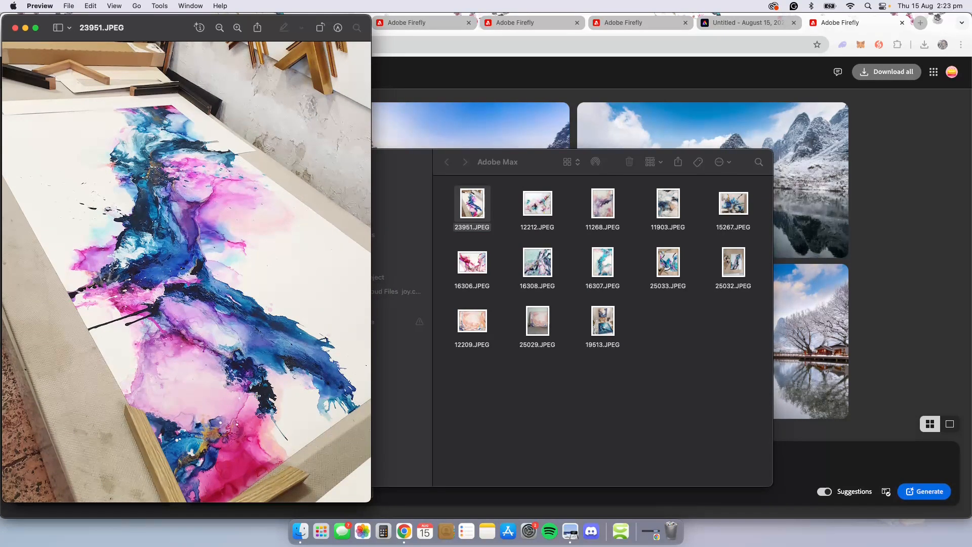
left_click(15, 28)
double_click(661, 267)
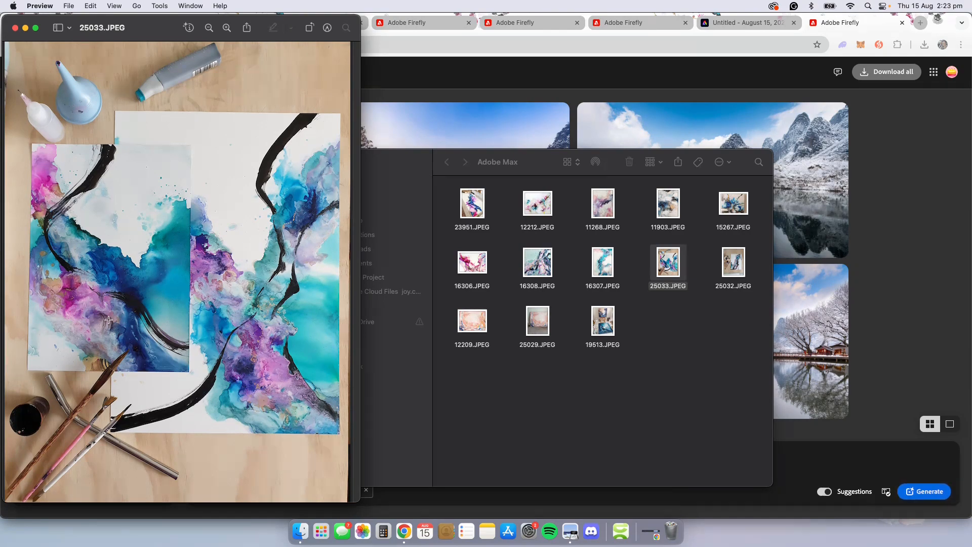
left_click(15, 28)
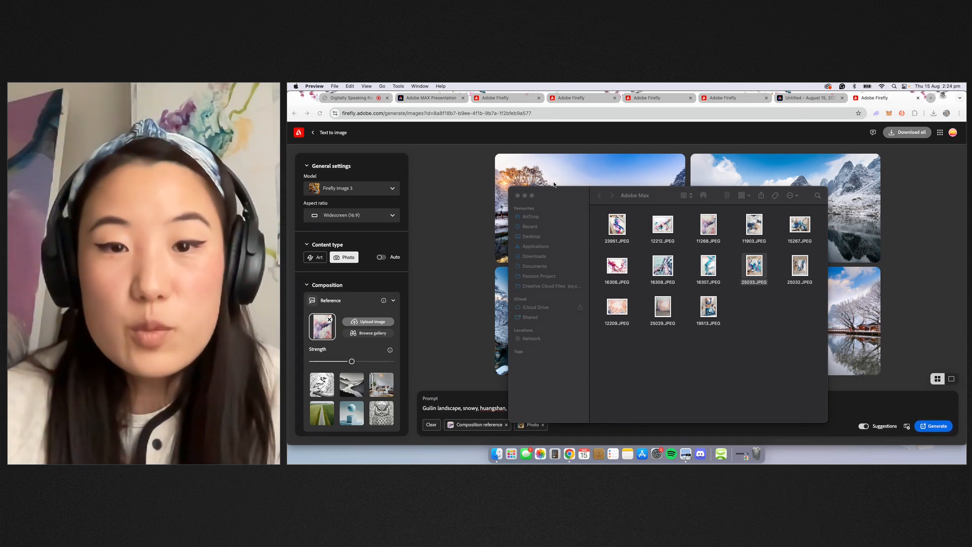
left_click(518, 195)
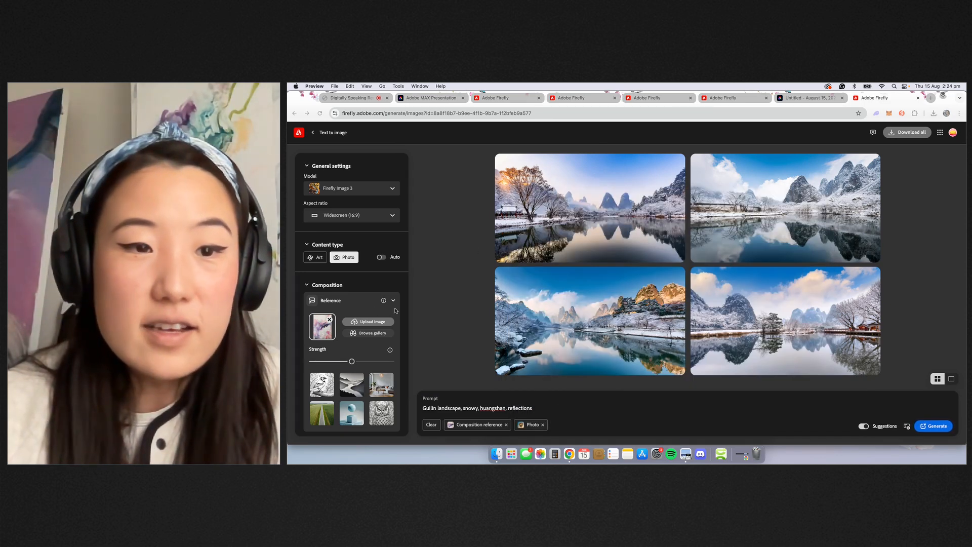
Step: Remove the composition reference, use 11268.JPEG as the style reference instead, and generate new images
scroll(356, 302, "down", 1)
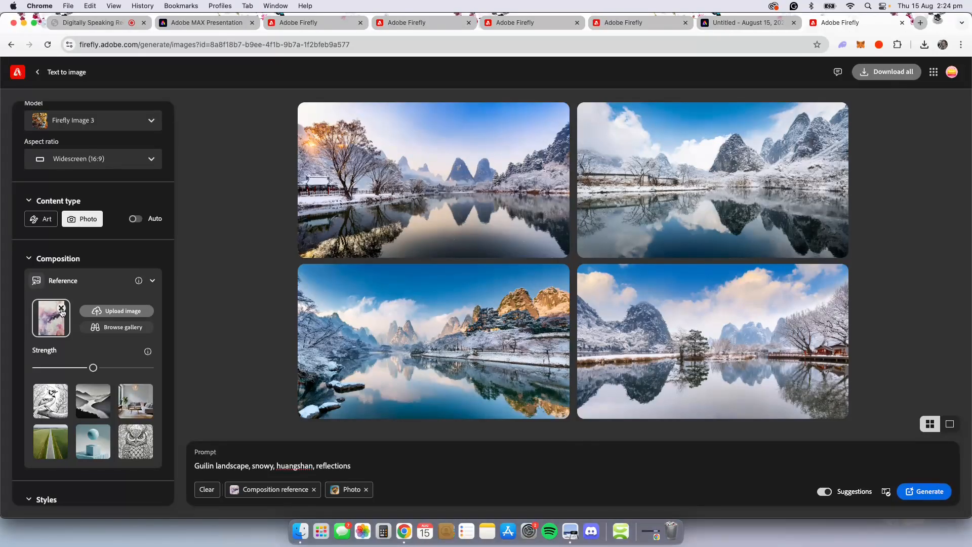
left_click(61, 308)
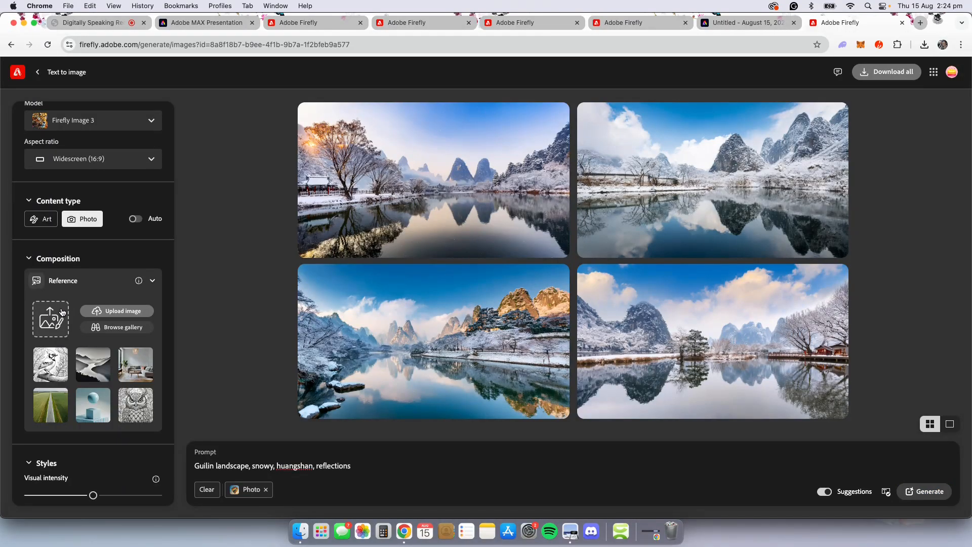
scroll(64, 313, "down", 5)
left_click(87, 349)
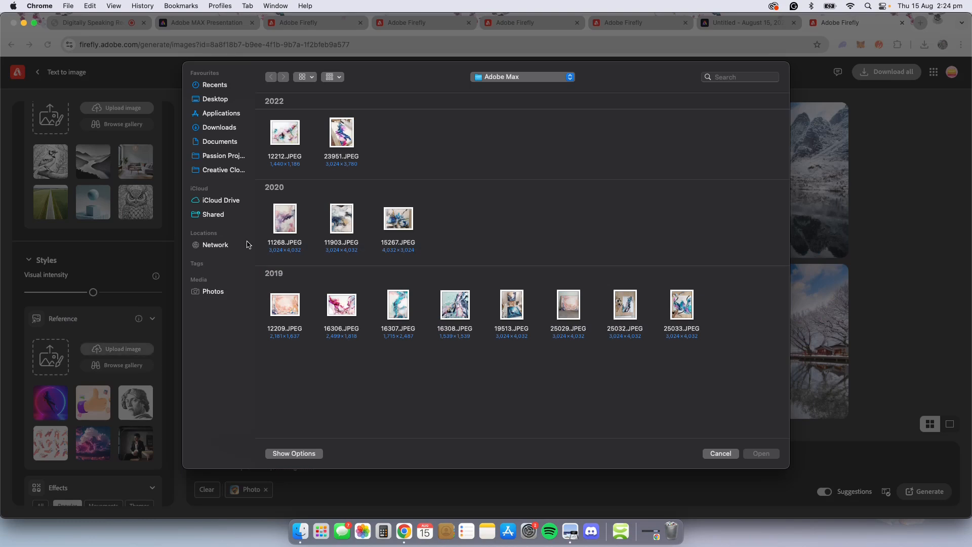
left_click(291, 229)
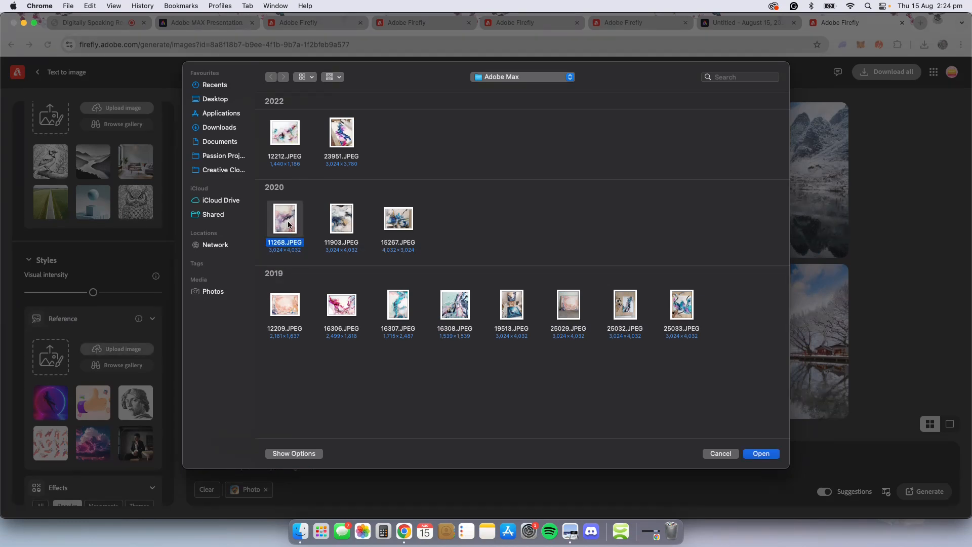
left_click(760, 454)
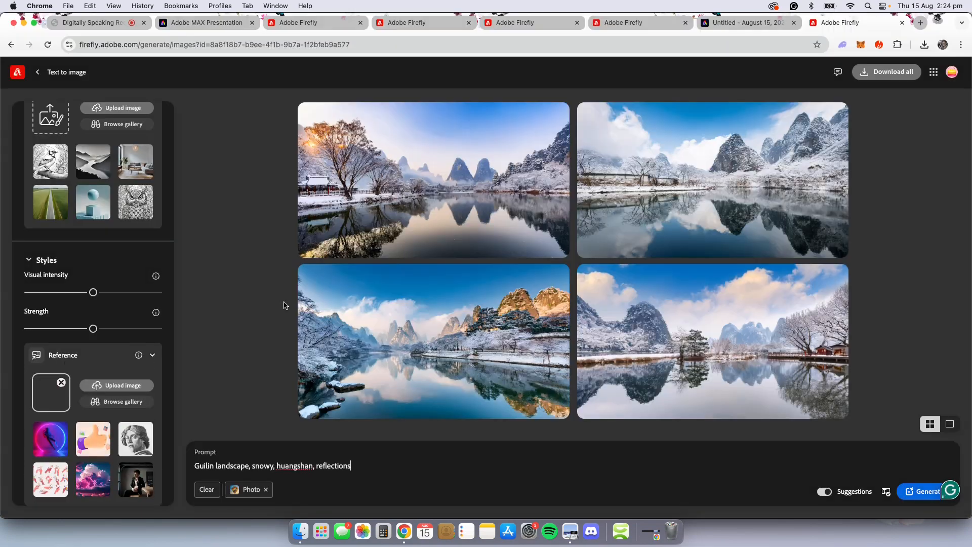
left_click(916, 492)
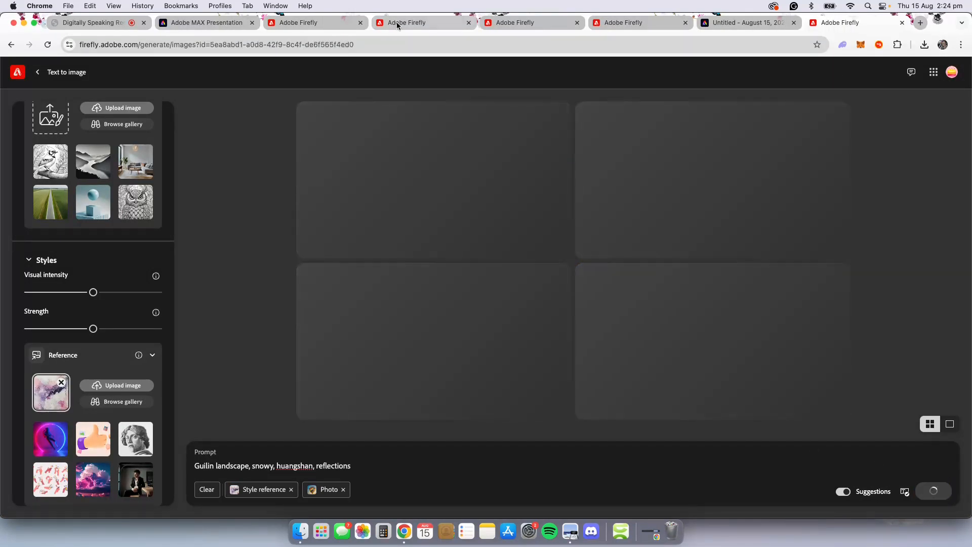
Step: View the earlier cinematic himalaya image with the orange trees at full size
left_click(396, 22)
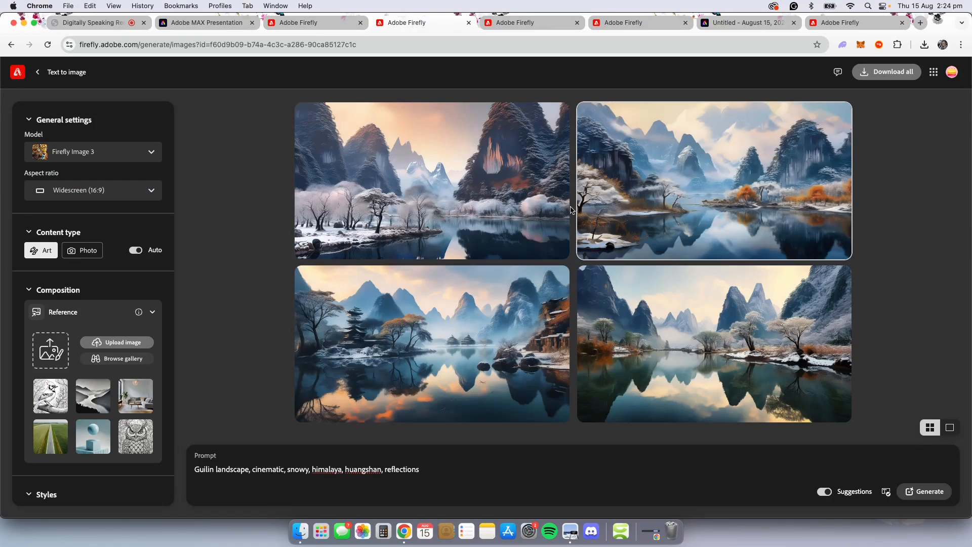
left_click(720, 213)
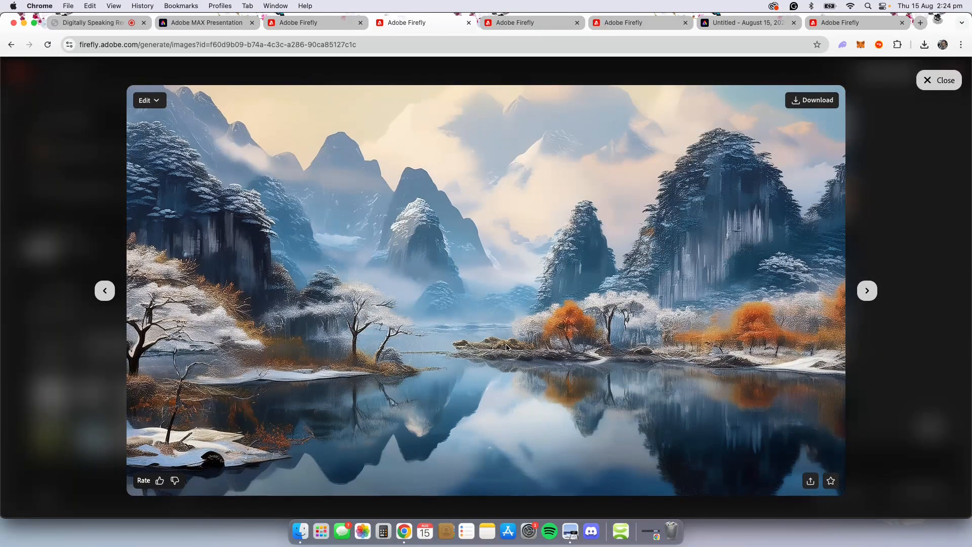
left_click(881, 253)
Step: Examine the new style-referenced landscapes at full size and return to the results grid
left_click(843, 22)
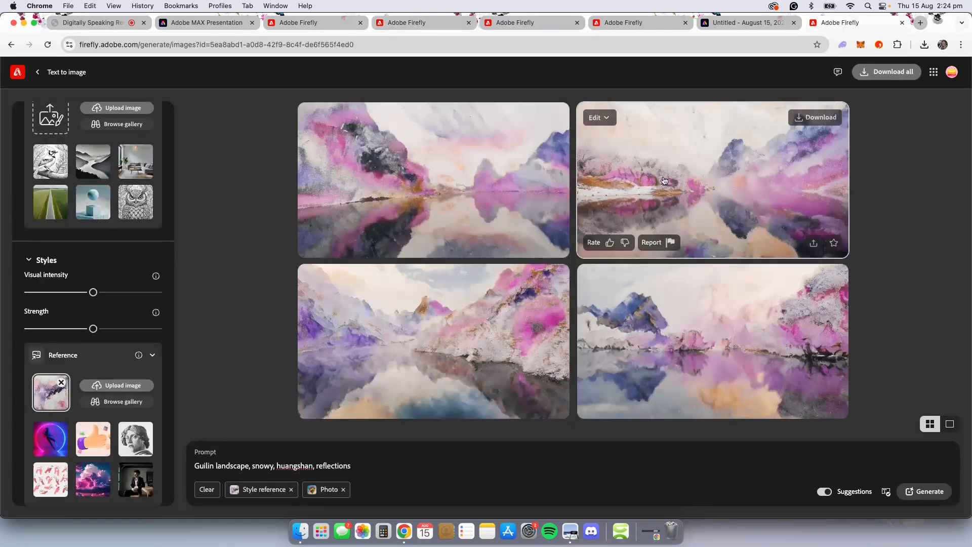
left_click(673, 318)
left_click(867, 291)
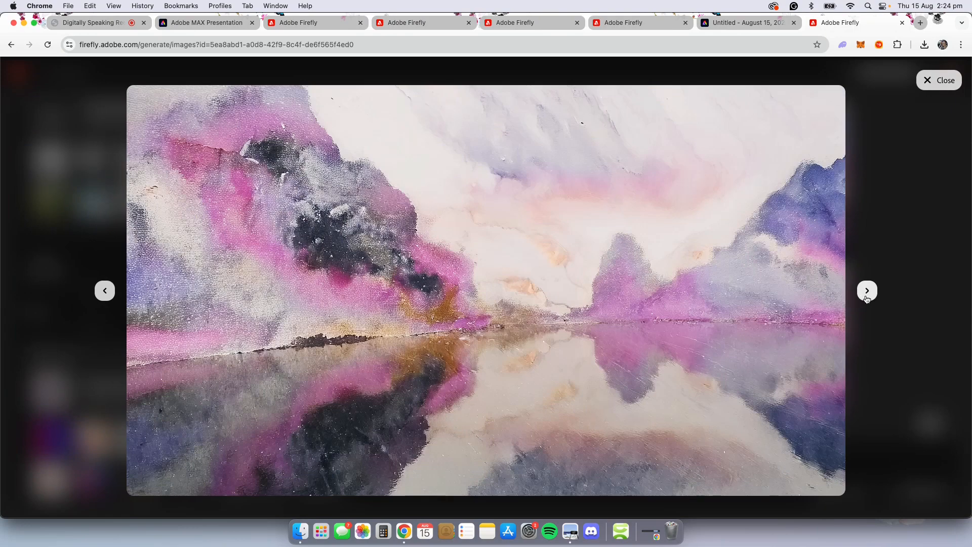
left_click(866, 291)
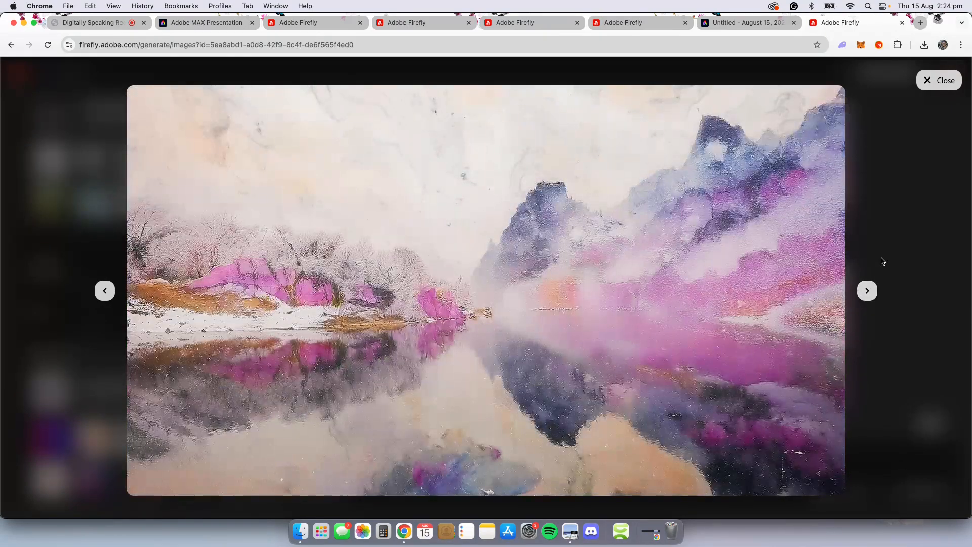
left_click(880, 259)
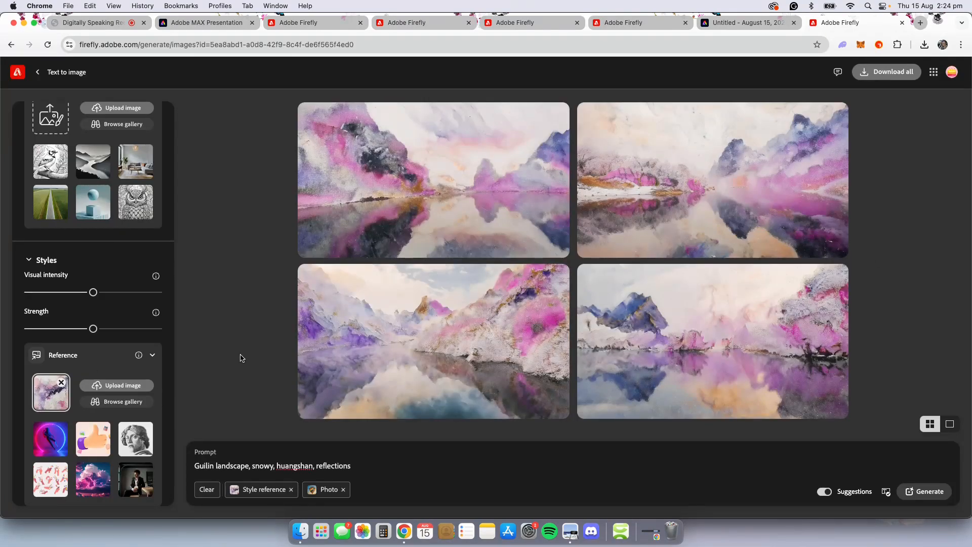
left_click(418, 374)
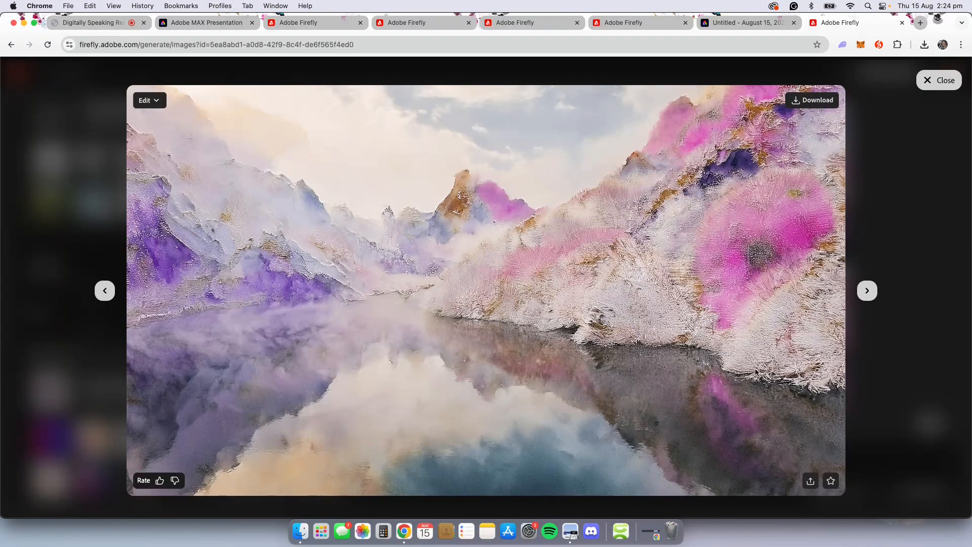
left_click(906, 355)
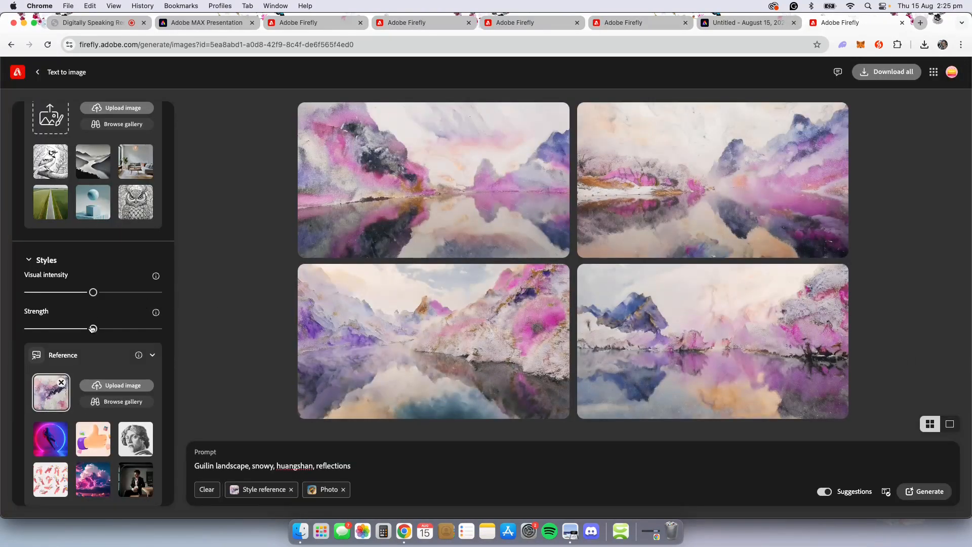
Step: Reduce the style reference strength to its minimum and regenerate the images
left_click_drag(93, 329, 28, 329)
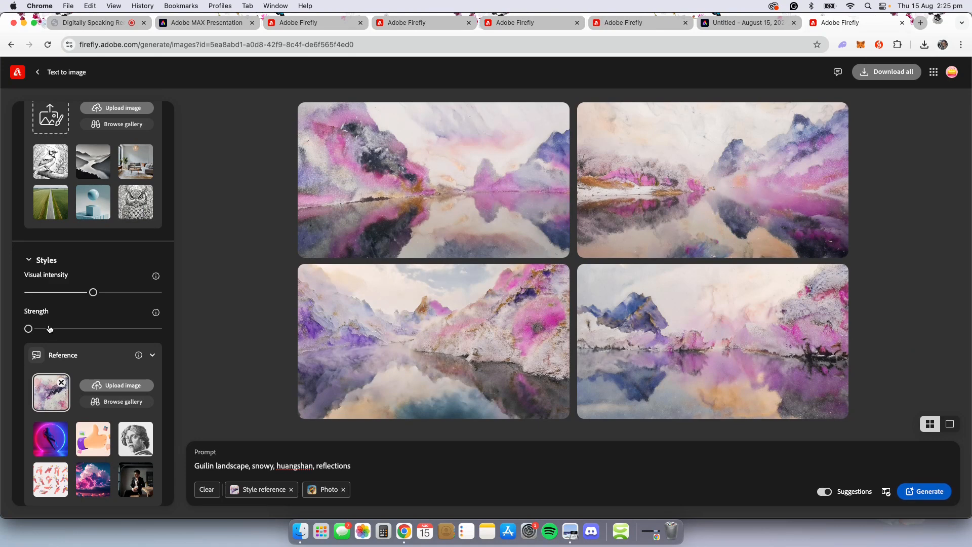
mouse_move(93, 292)
left_mouse_down()
mouse_move(60, 293)
mouse_move(108, 294)
mouse_move(93, 293)
left_mouse_up()
left_click(925, 492)
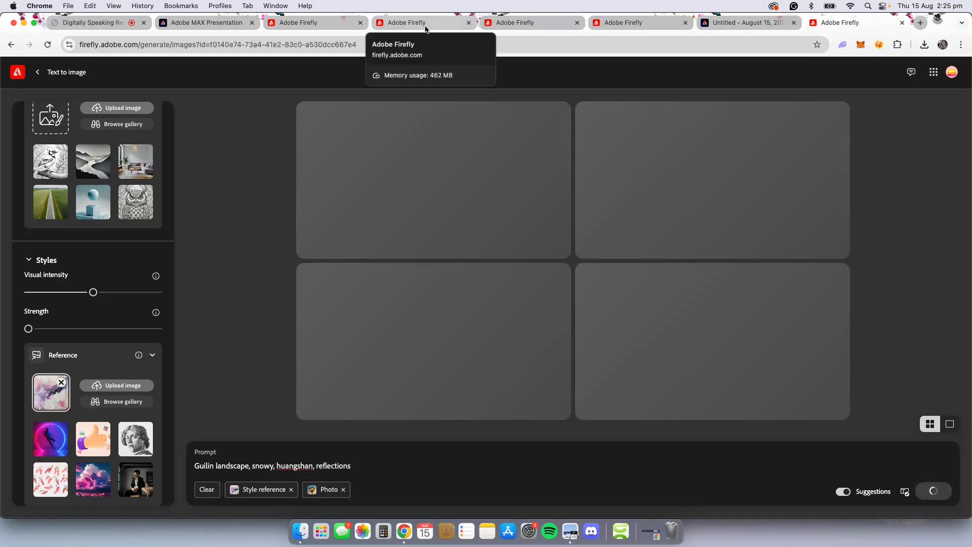
Step: Look through the earlier Guilin results and view a galactic snowy landscape at full size
left_click(425, 25)
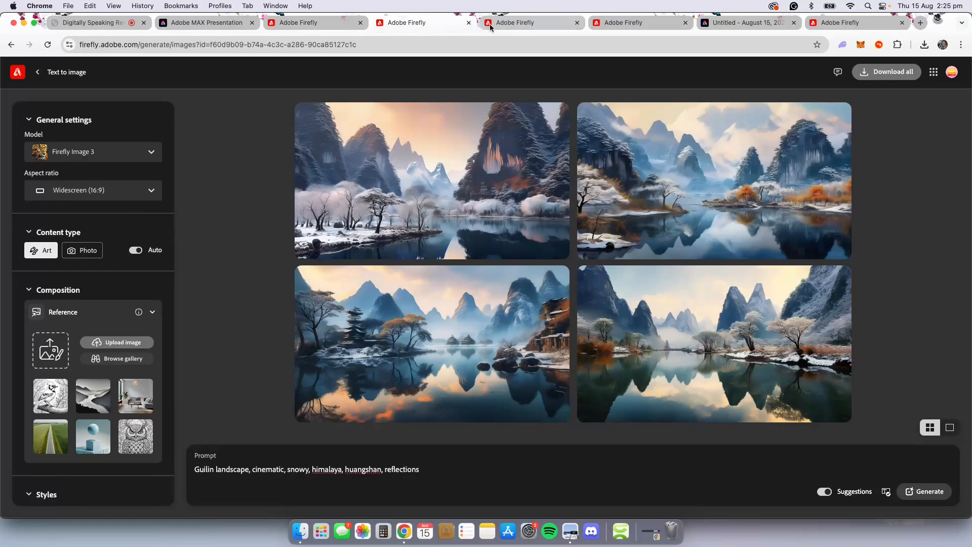
left_click(490, 23)
left_click(599, 23)
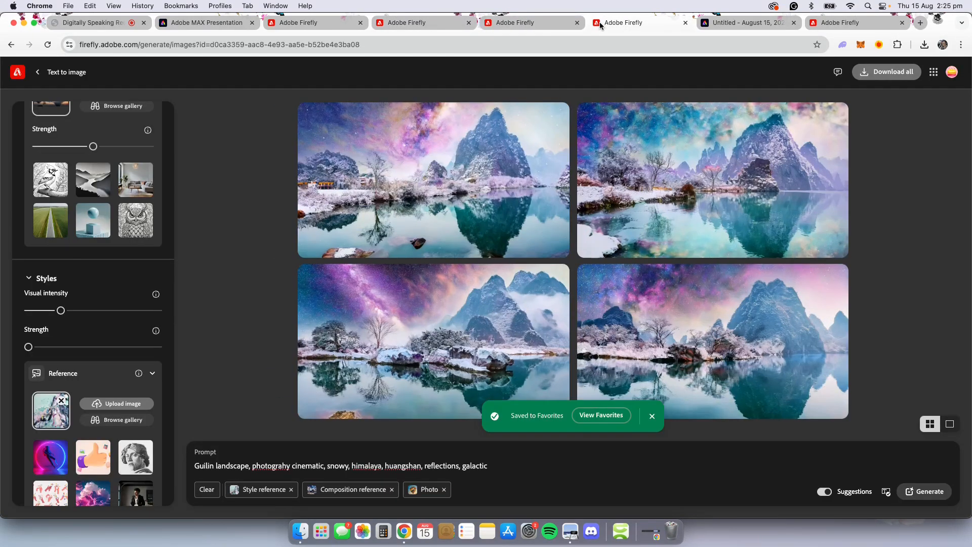
left_click(437, 200)
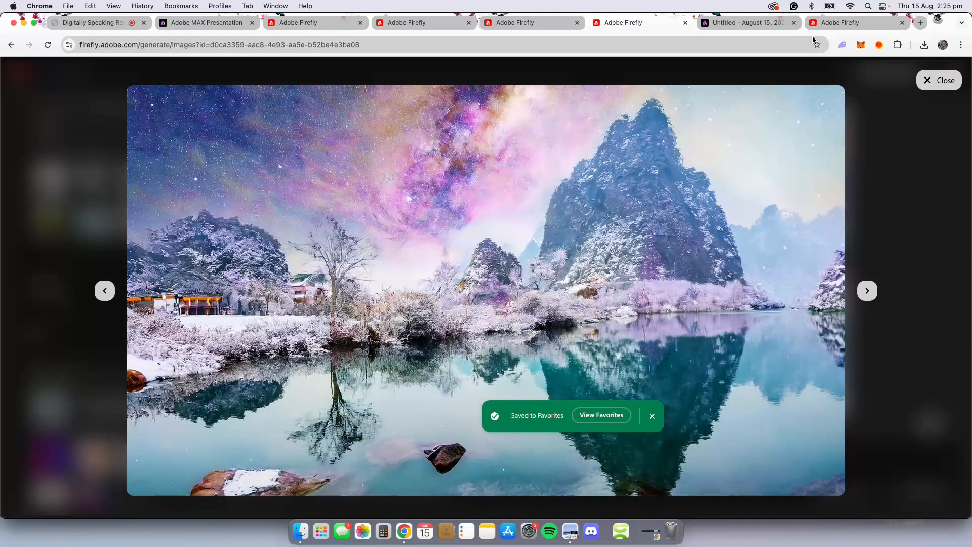
left_click(743, 25)
Step: Return to the new minimum-strength results and view the landscape with the large snowy tree at full size
left_click(821, 25)
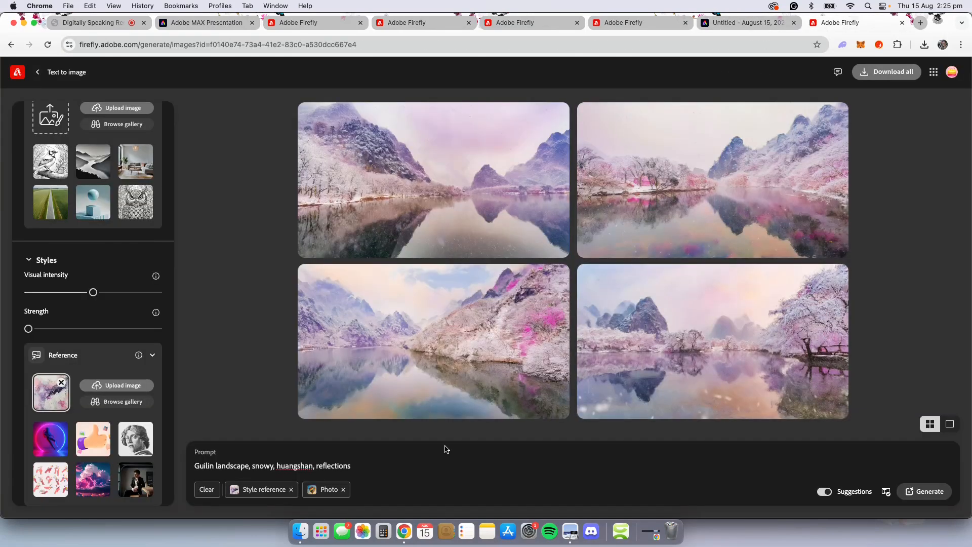
left_click(693, 354)
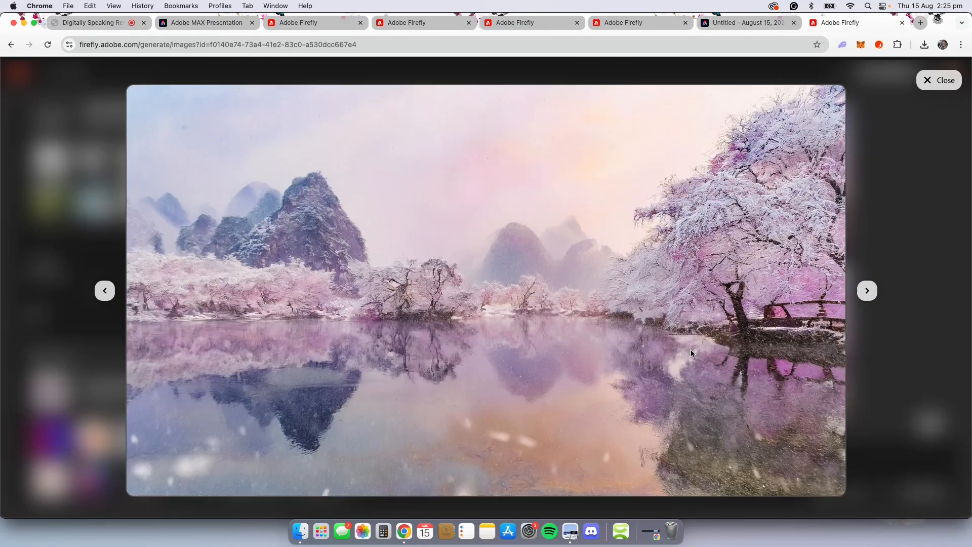
left_click(876, 254)
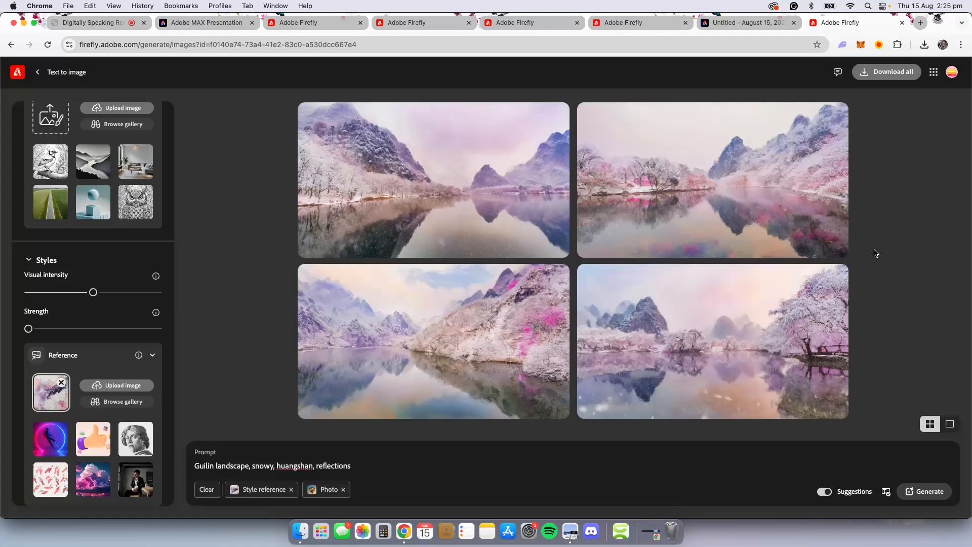
Step: View the landscape with pink-tinted trees below the blue peak at full size and return to the results grid
left_click(754, 184)
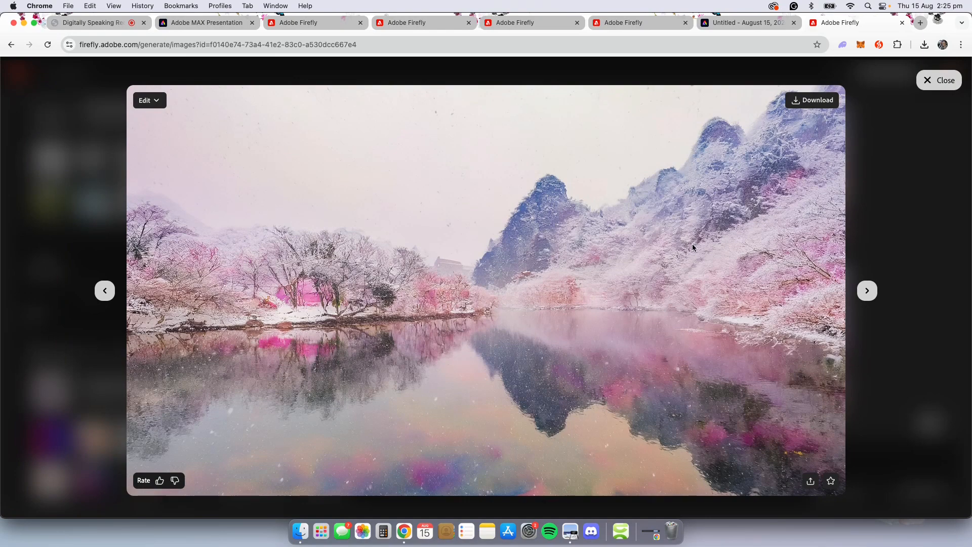
left_click(872, 219)
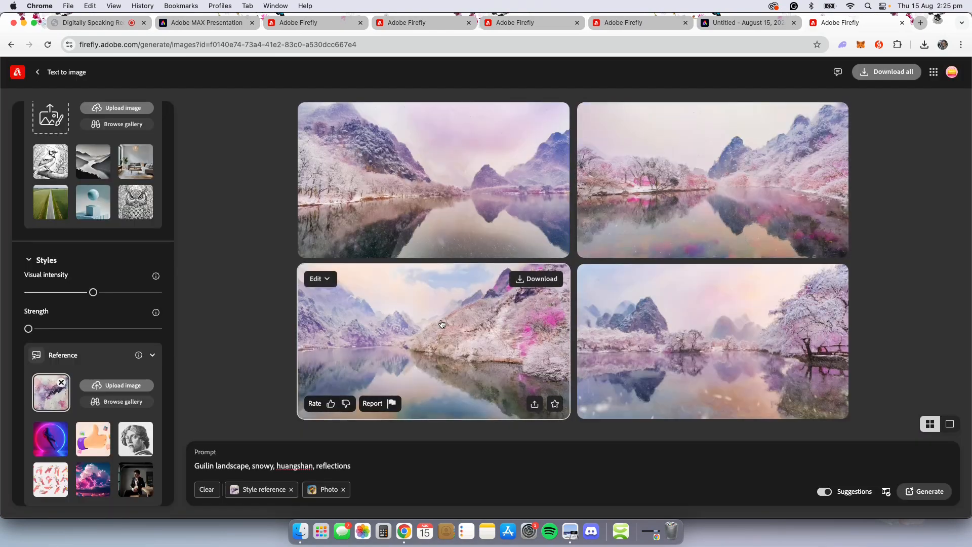
Step: Add "galactic" to the end of the prompt and regenerate the images
left_click(395, 467)
type(", ga")
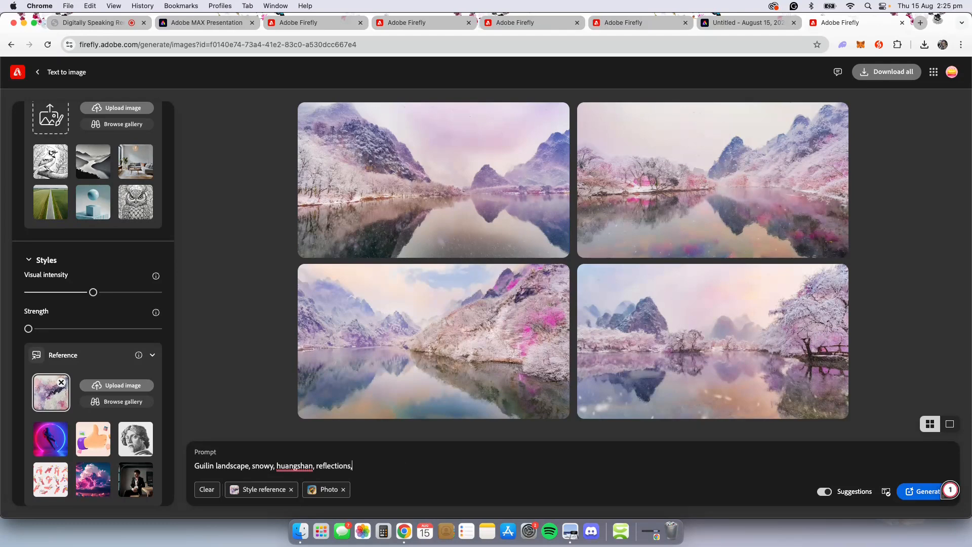
type("lactic")
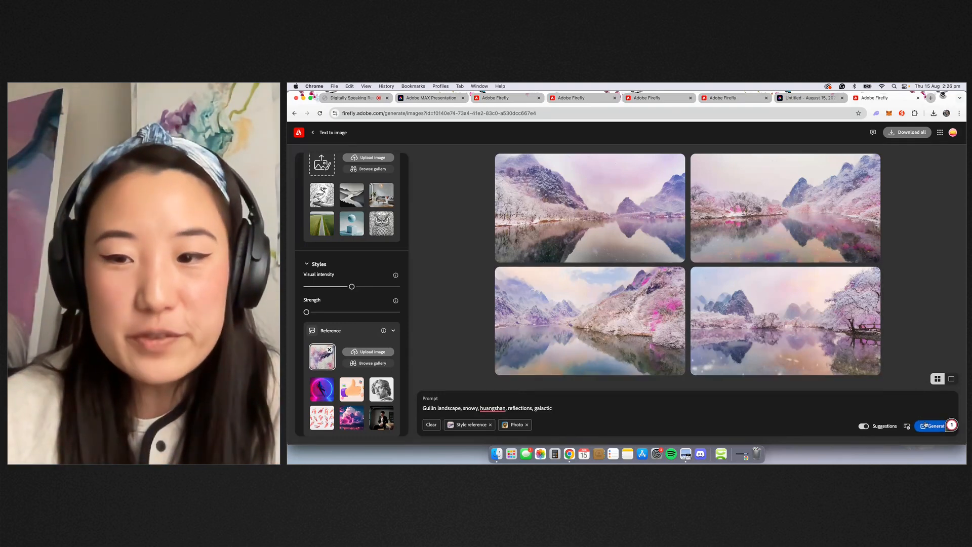
left_click(930, 425)
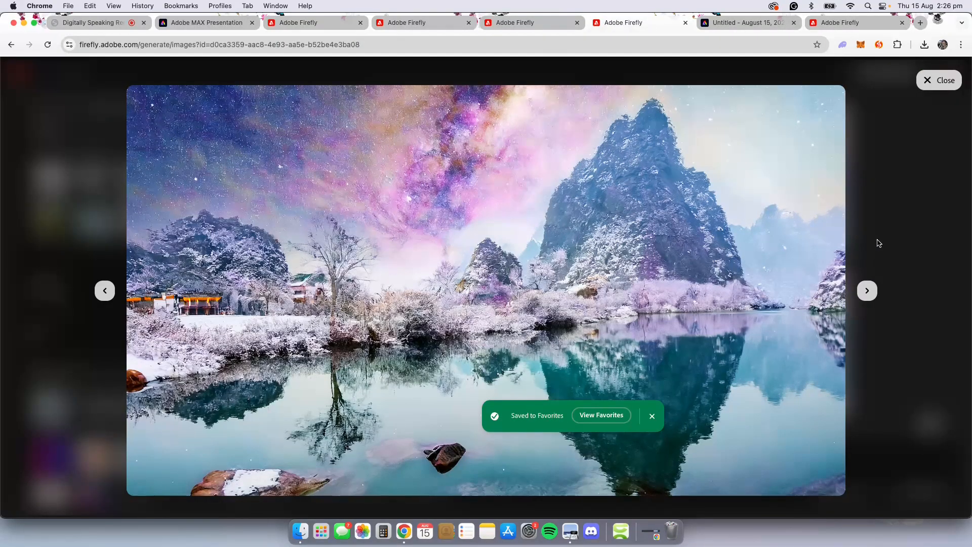
Step: Check the earlier galactic results' style reference against the paintings in the Adobe Max folder without replacing it
key("Escape")
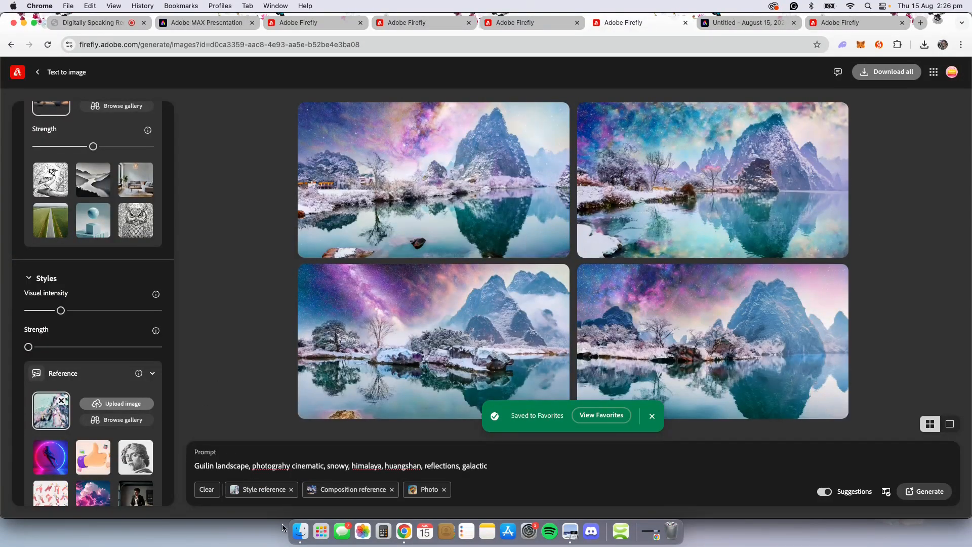
left_click(300, 530)
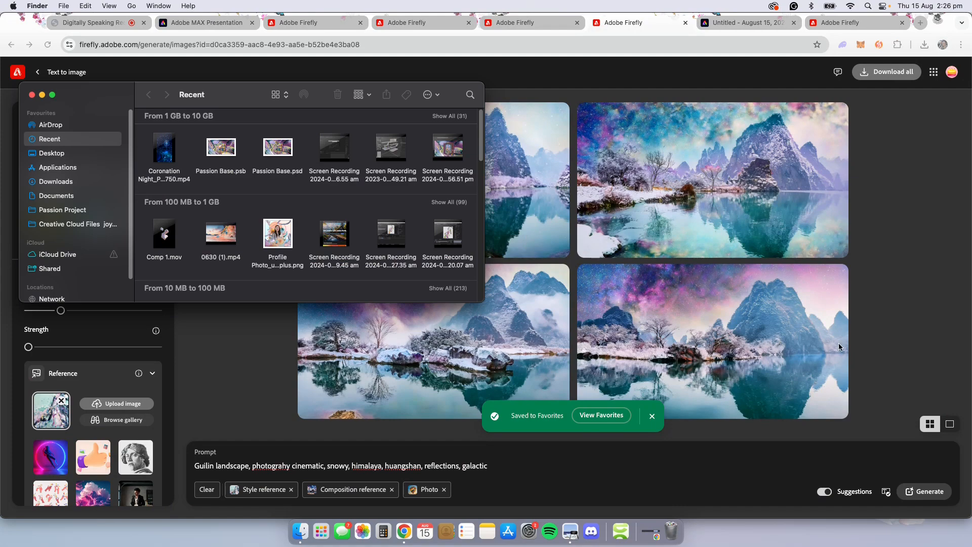
left_click(876, 346)
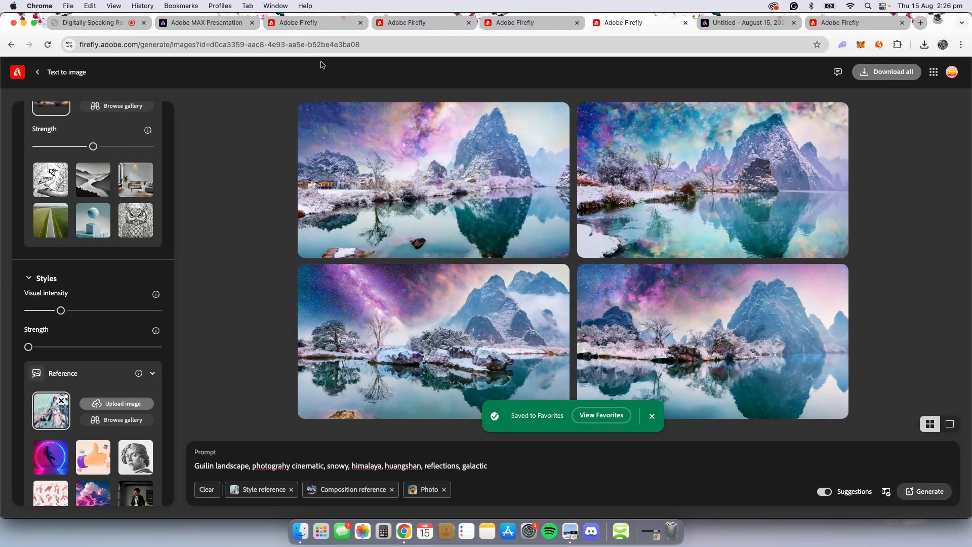
left_click(51, 413)
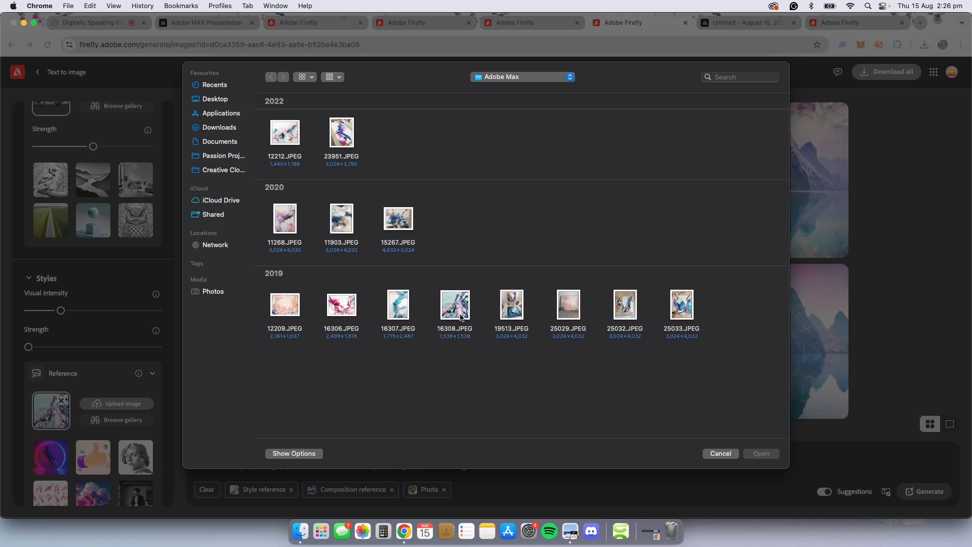
left_click(722, 454)
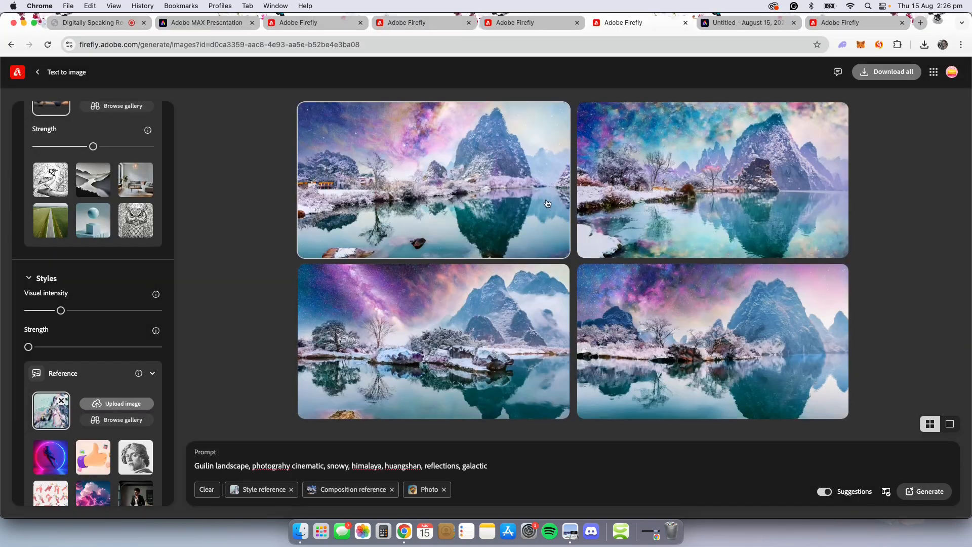
Step: Return to the new galactic results and view the landscape with the pink sky and bright sun at full size
left_click(879, 29)
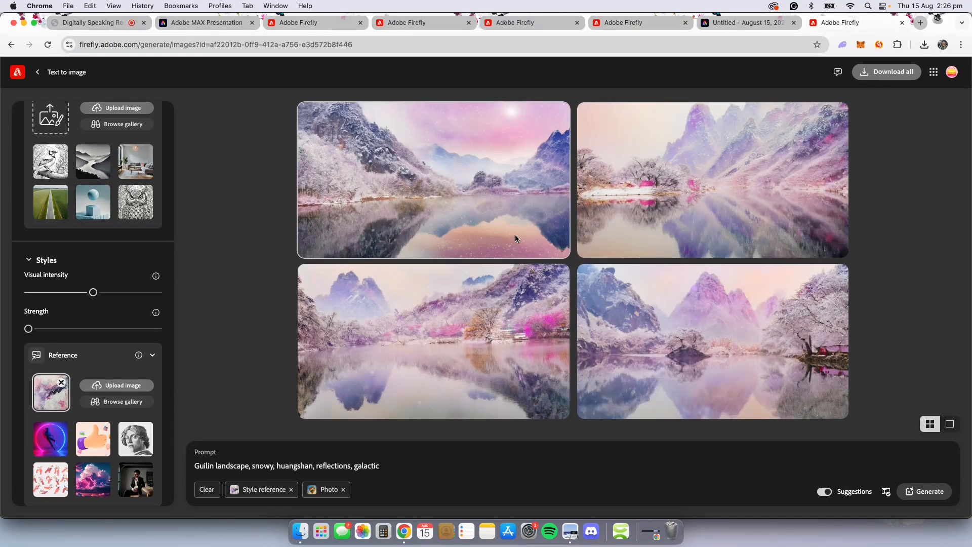
left_click(516, 237)
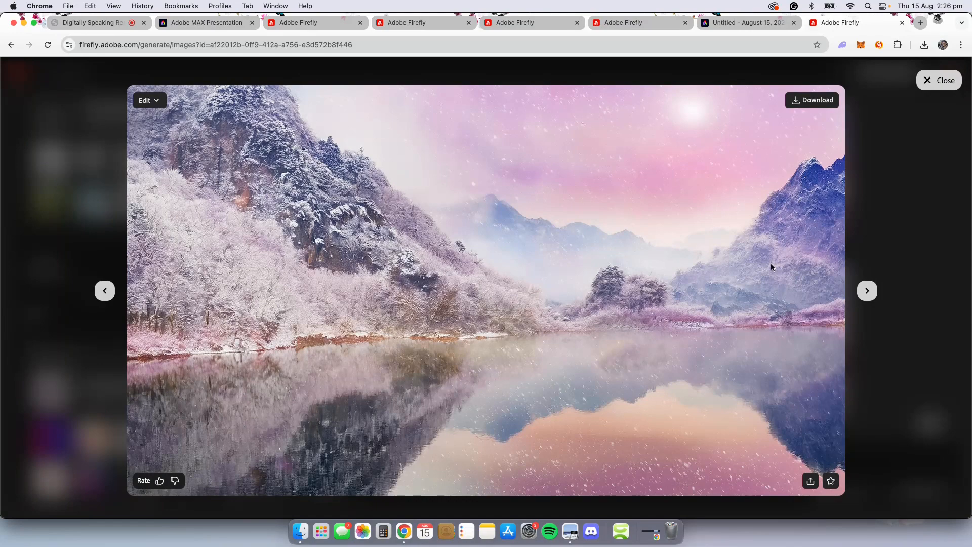
left_click(946, 308)
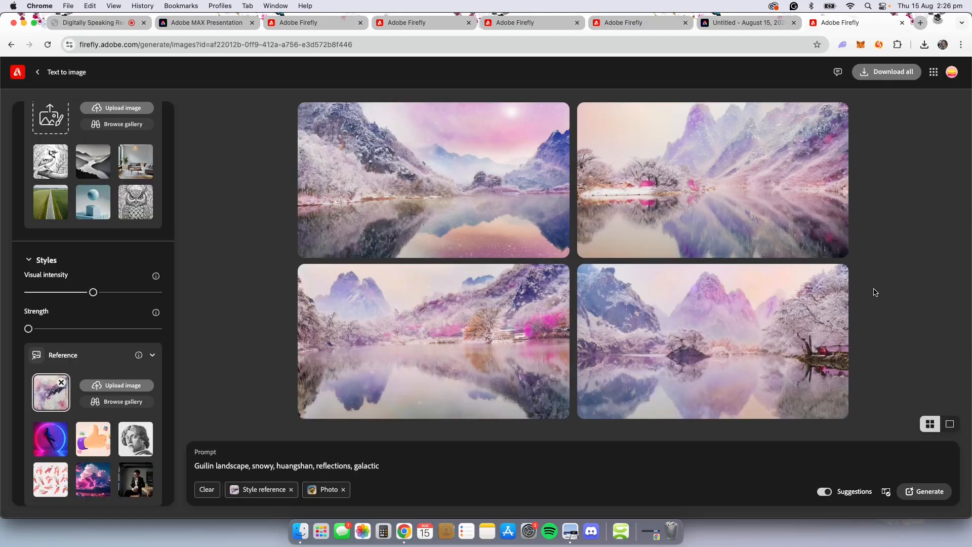
Step: Find the photo of the sketchbook page among the Desktop files in Finder, view it in Preview, and close it
left_click(300, 532)
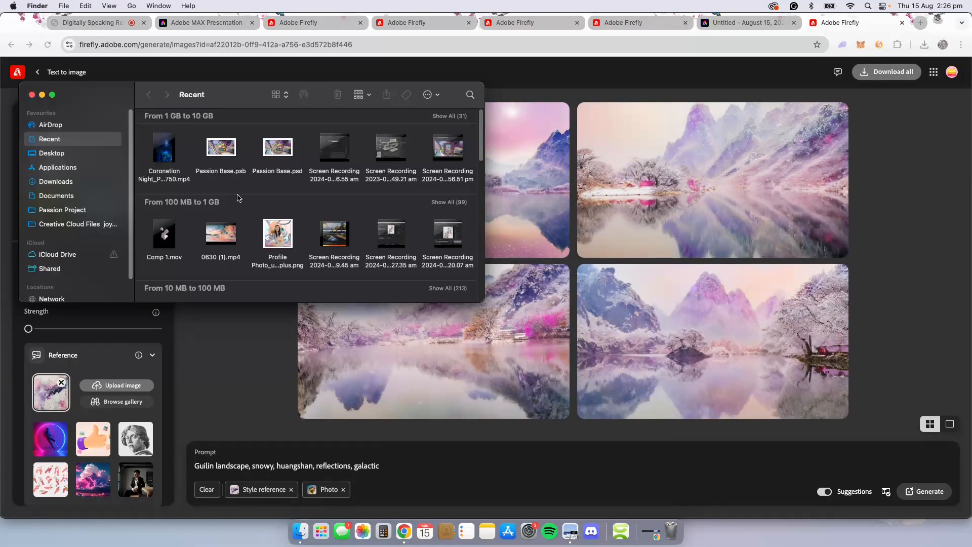
left_click(75, 155)
scroll(212, 188, "up", 10)
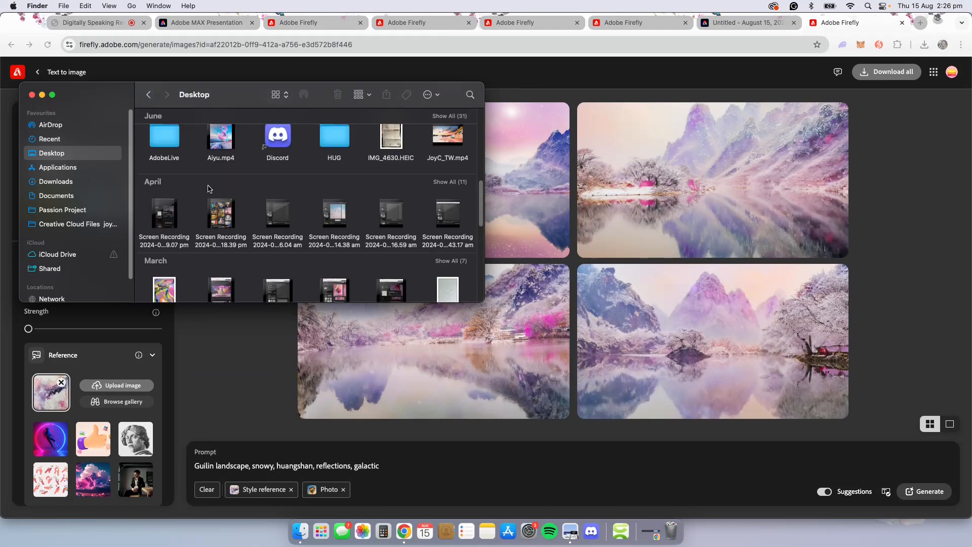
double_click(156, 149)
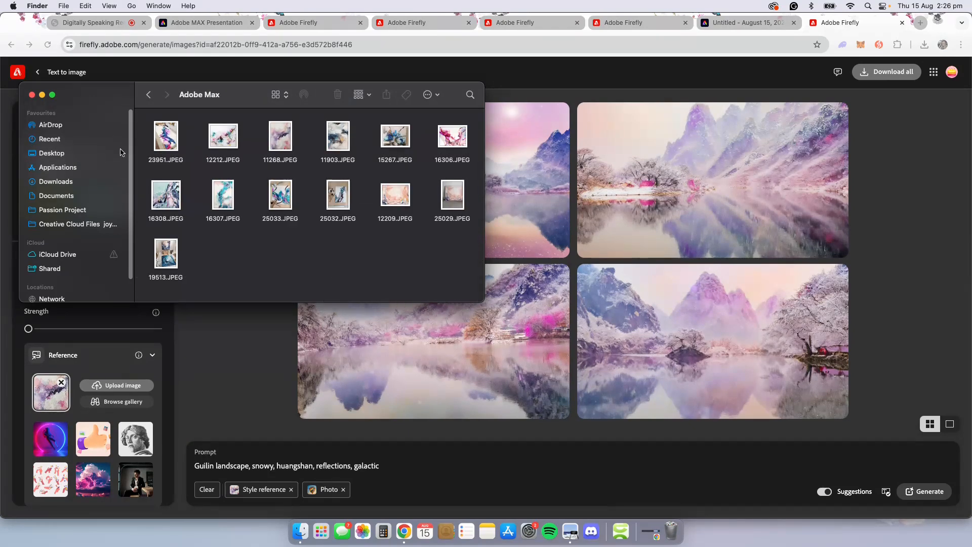
left_click(52, 153)
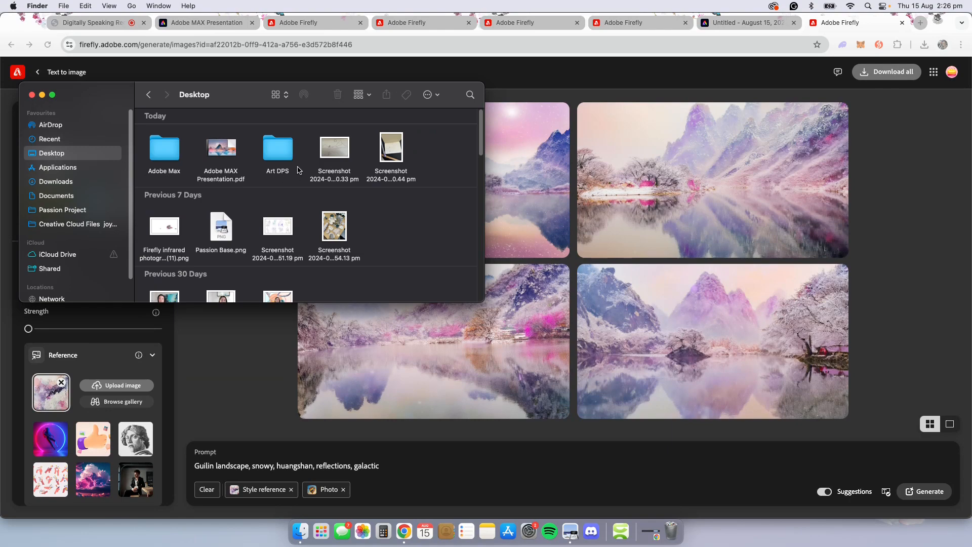
double_click(389, 149)
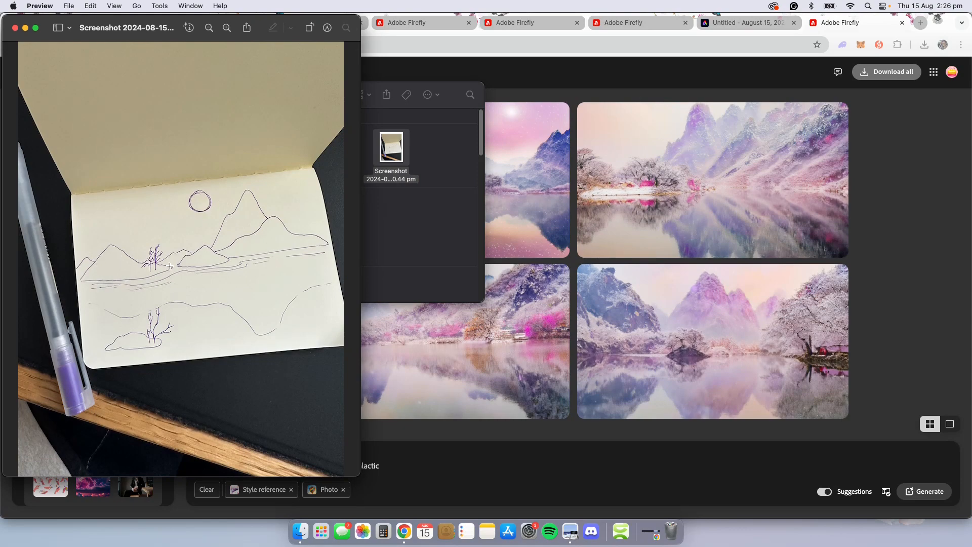
left_click(15, 29)
Step: View the cropped screenshot of the hand-drawn mountain sketch in Preview, and close it along with the Finder window
left_click(342, 155)
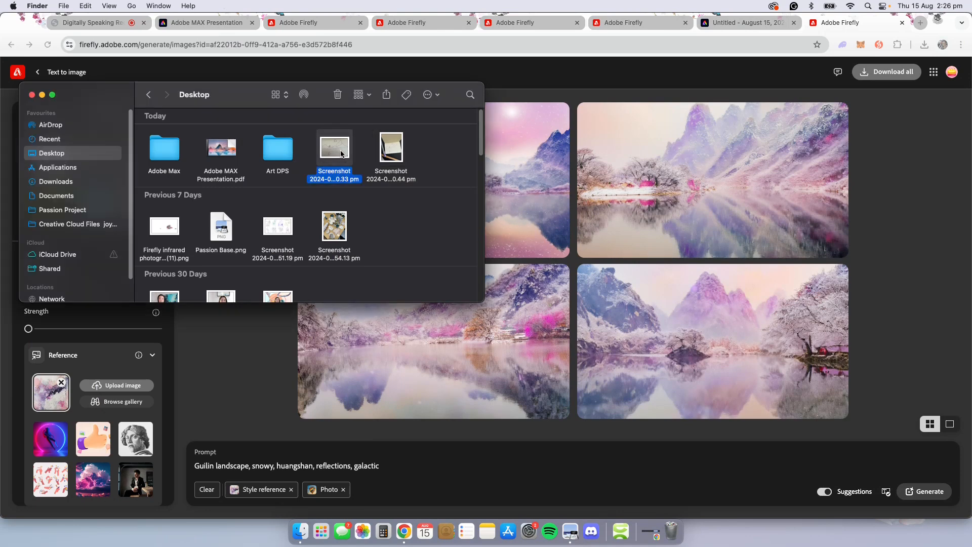
double_click(338, 154)
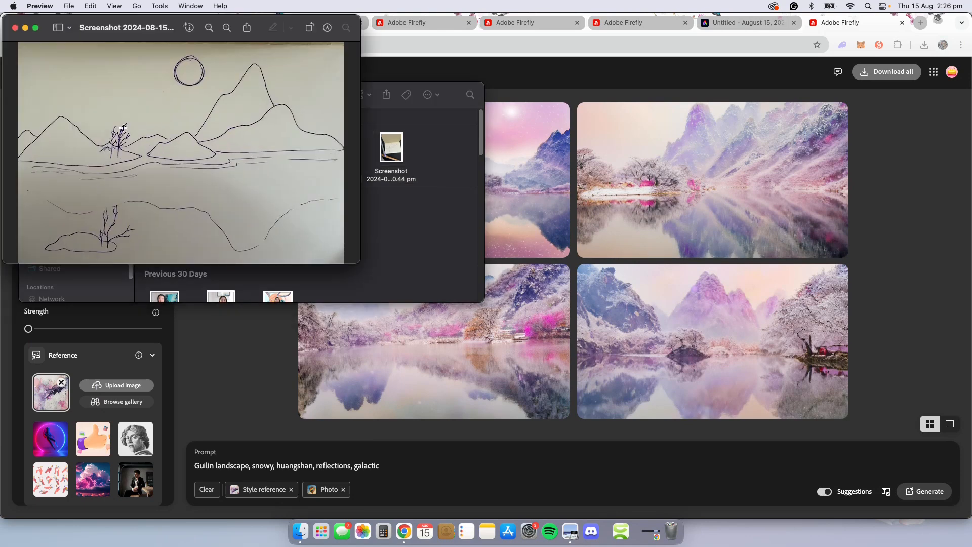
left_click(16, 28)
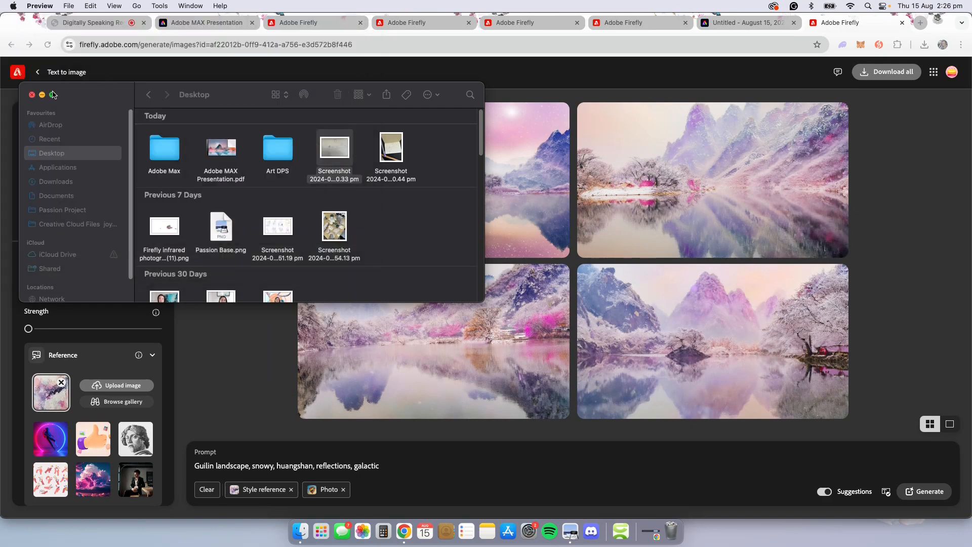
left_click(31, 96)
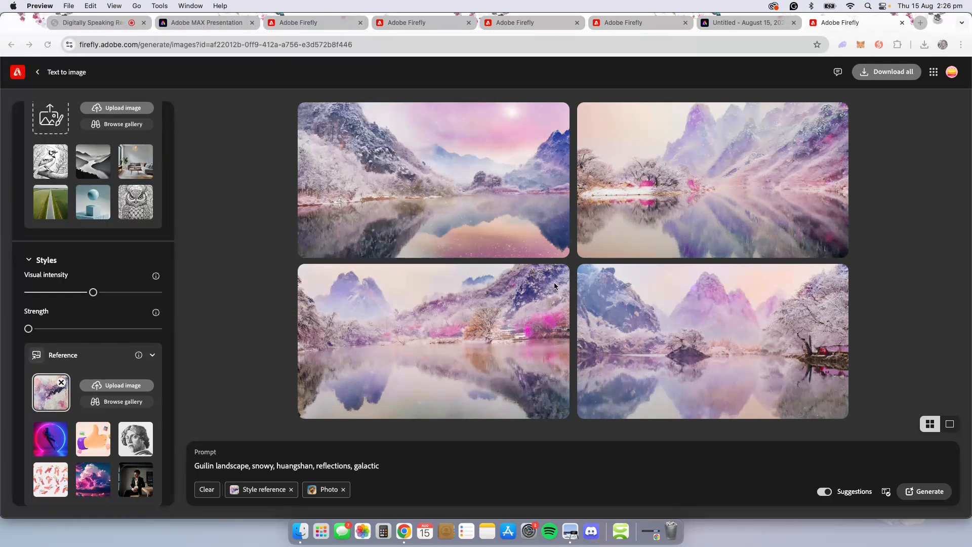
Step: Upload the cropped sketch screenshot from the Desktop as composition reference, set its strength to maximum, and generate the images
scroll(81, 304, "up", 3)
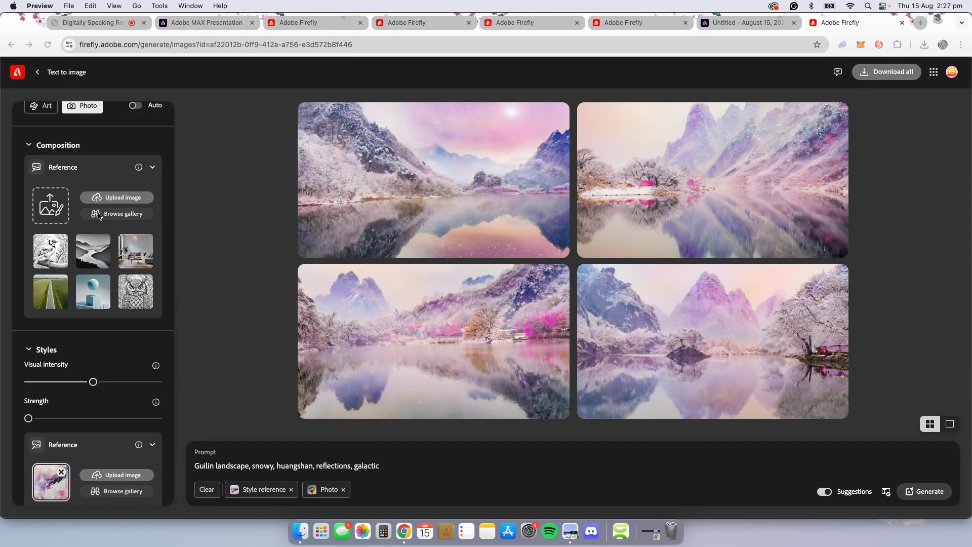
left_click(109, 197)
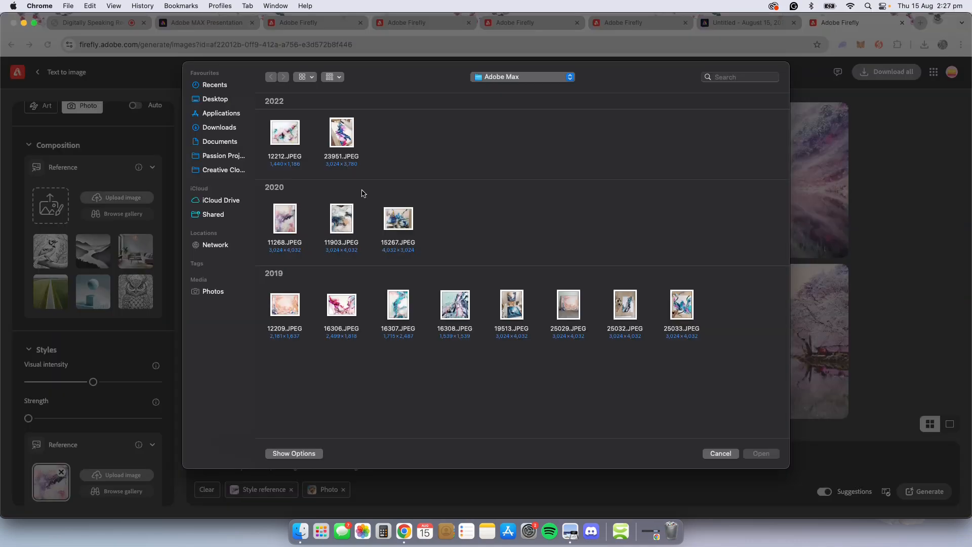
left_click(217, 100)
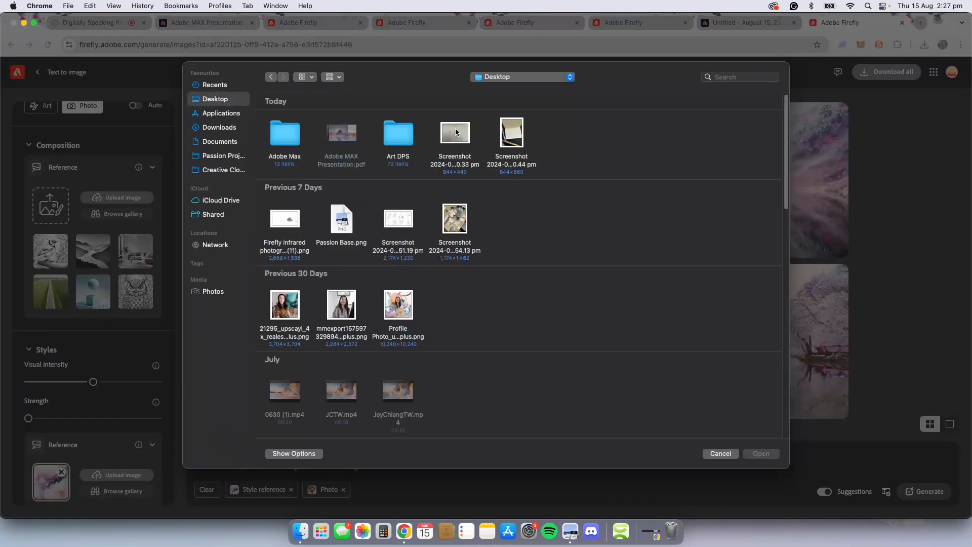
double_click(447, 135)
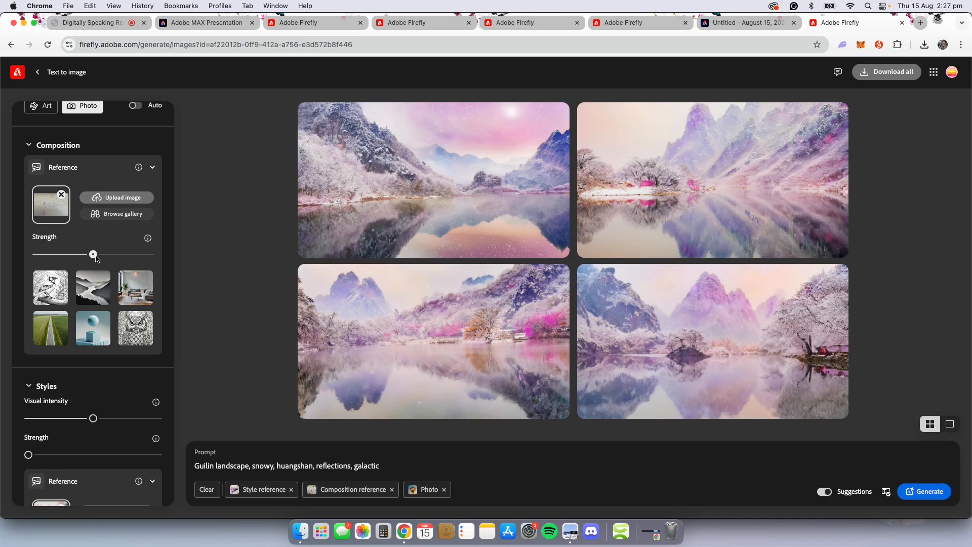
left_click_drag(94, 255, 150, 255)
left_click(911, 492)
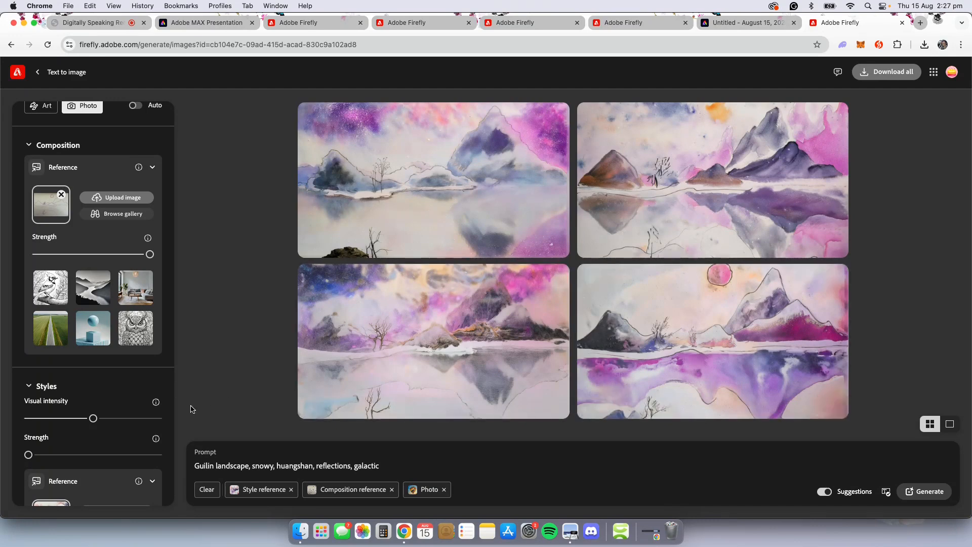
Step: Set the composition strength to its midpoint and the visual intensity to its minimum, and regenerate the images
left_click_drag(85, 418, 27, 420)
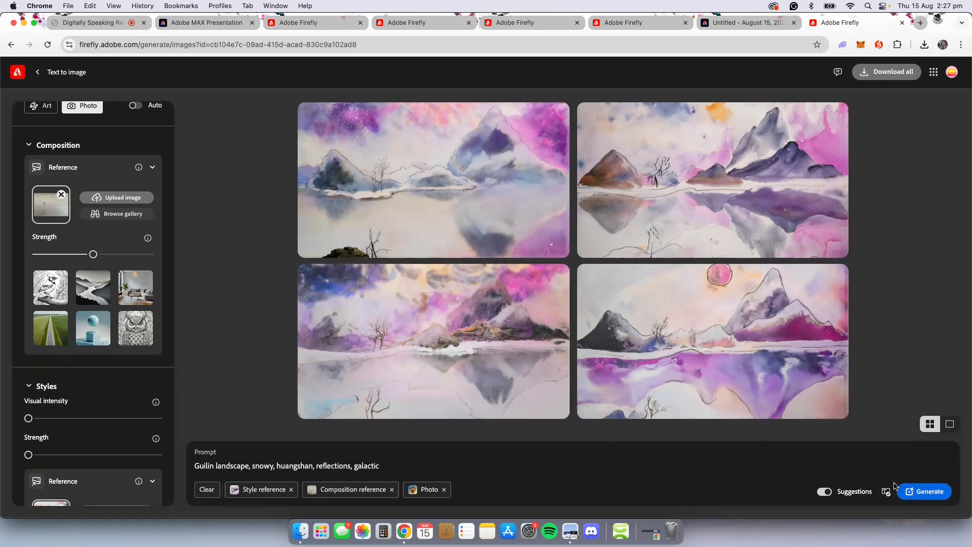
left_click(919, 491)
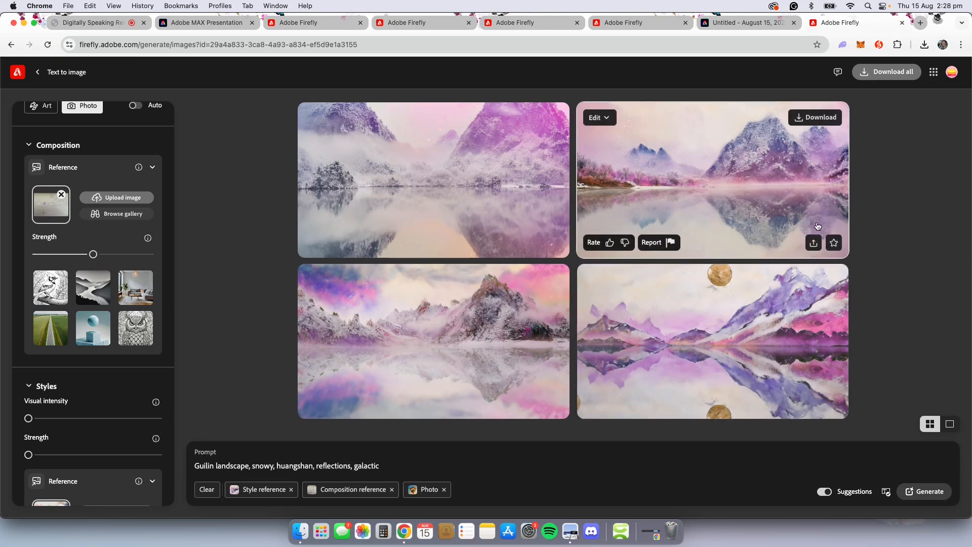
Step: View the new landscape with the large snowy mountain and pink shoreline at full size and return to the grid
left_click(792, 192)
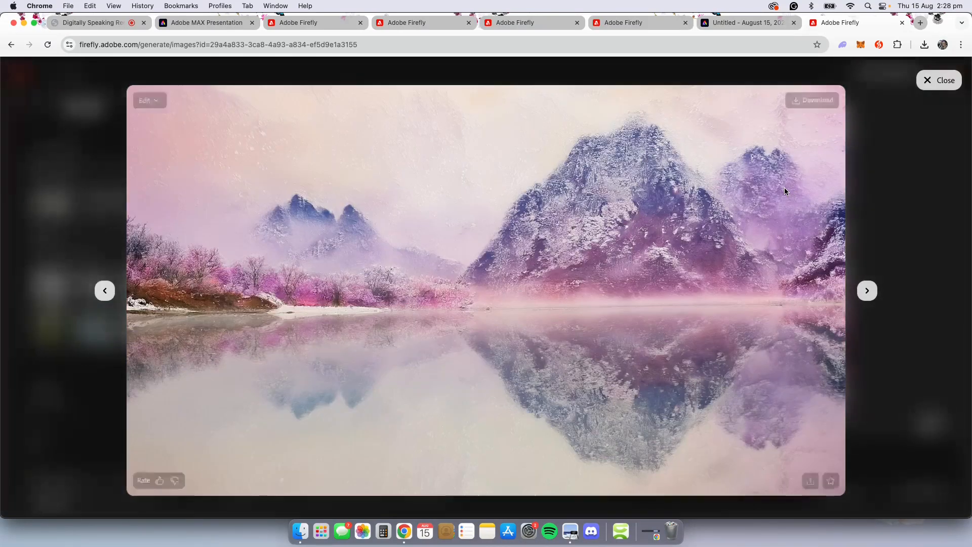
left_click(920, 245)
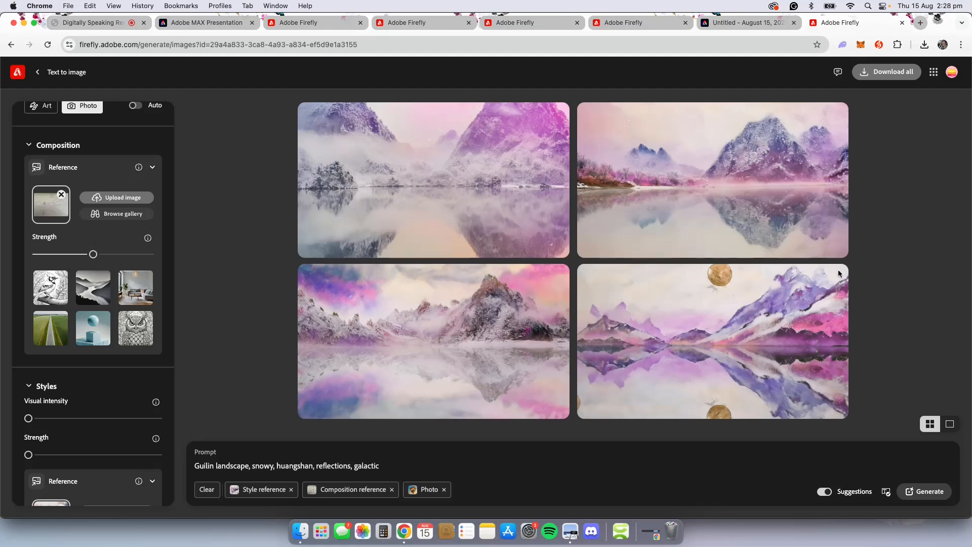
Step: Replace the style reference with the painting 16308.JPEG from the Adobe Max folder
scroll(102, 354, "down", 3)
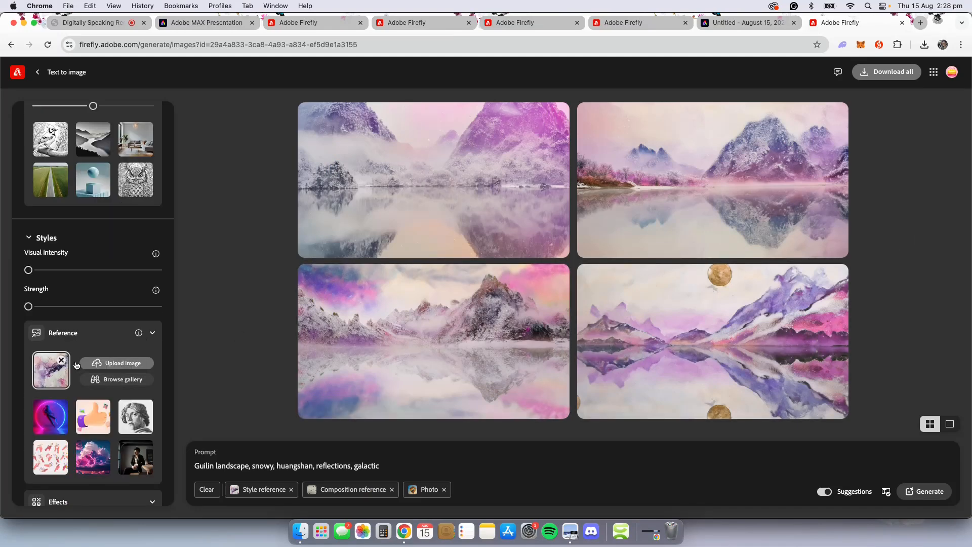
left_click(109, 363)
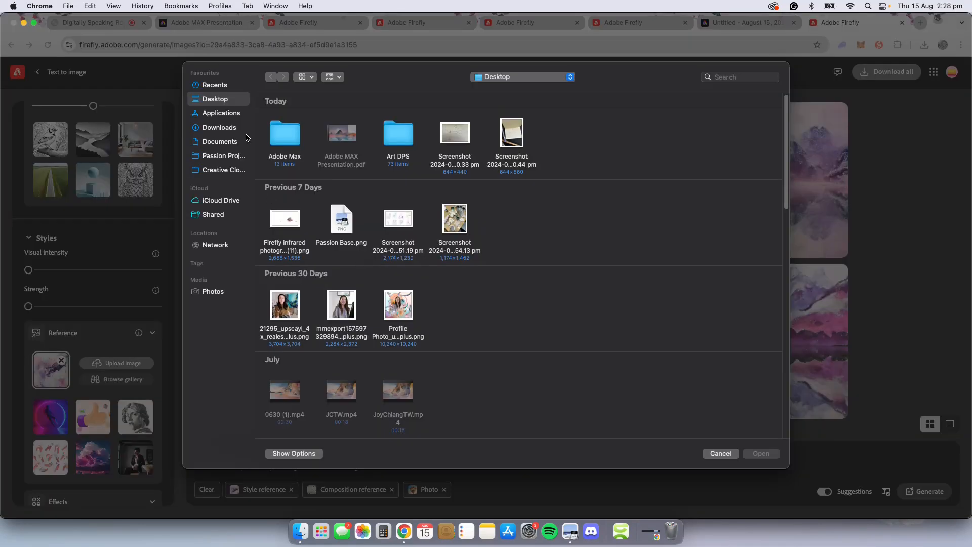
double_click(284, 140)
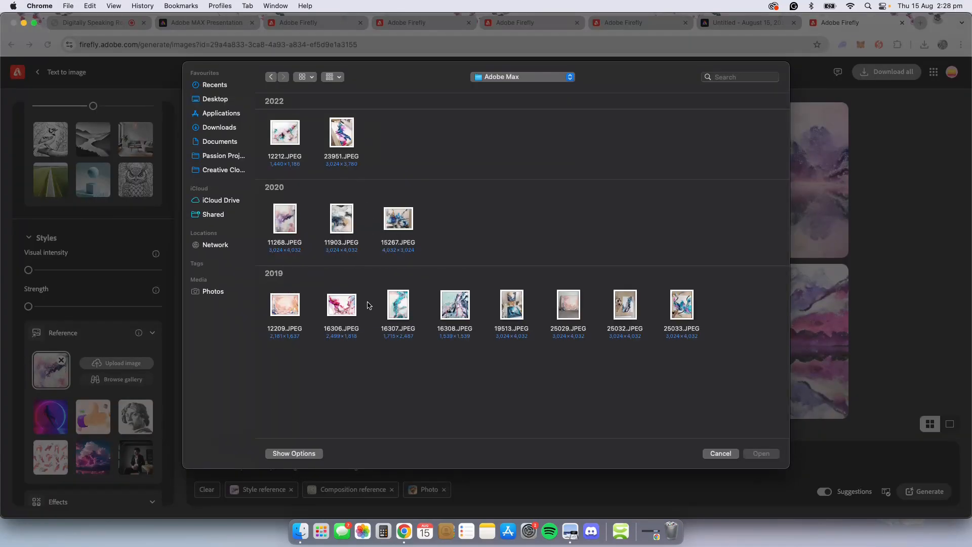
double_click(450, 312)
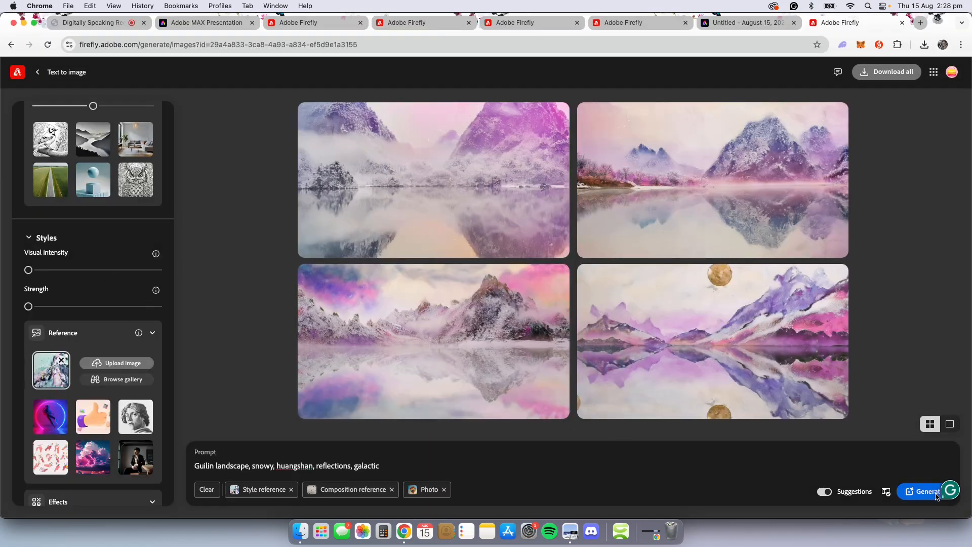
Step: Generate the images with the new painting as style reference
left_click(919, 491)
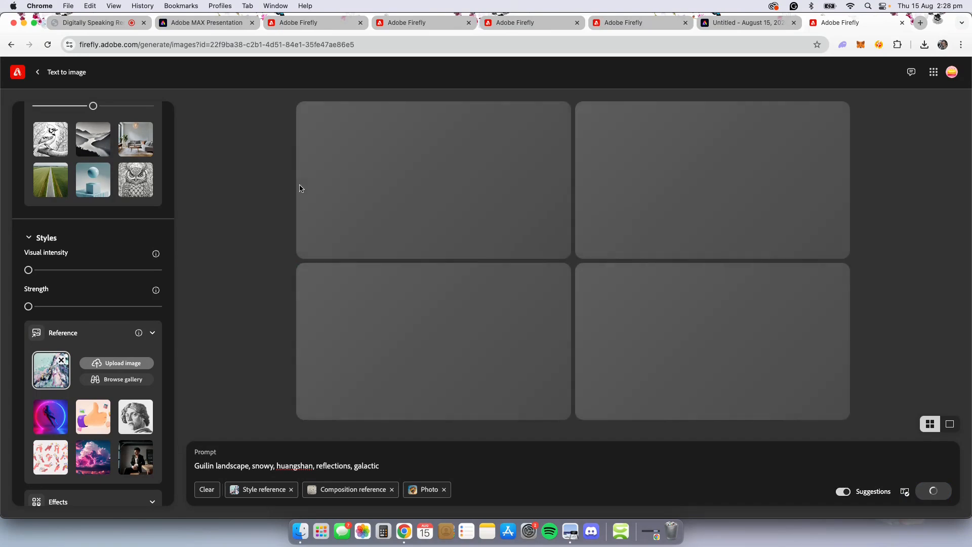
Step: Download the starry sunset landscape with the bare tree, snowy shore and large lit mountain from the earlier sketch-composition results
left_click(526, 23)
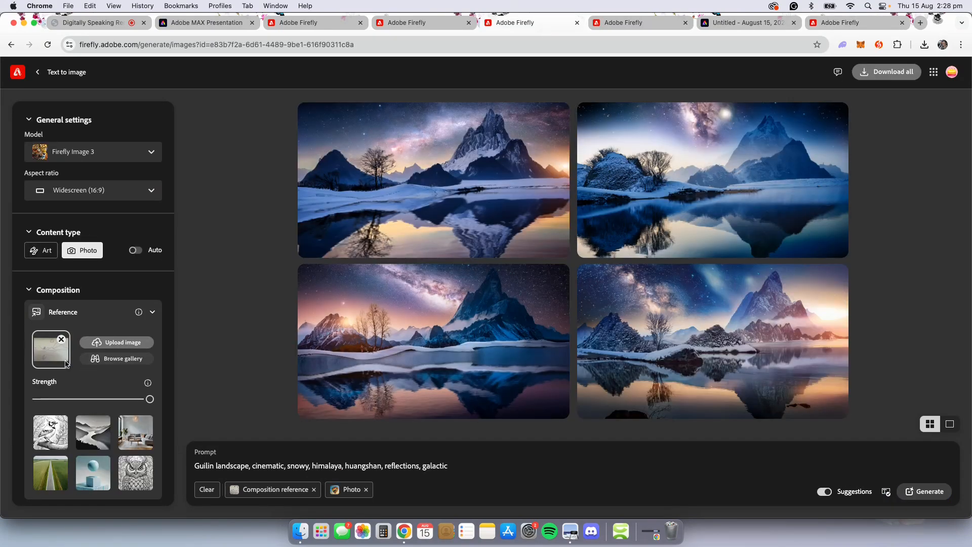
scroll(111, 386, "down", 5)
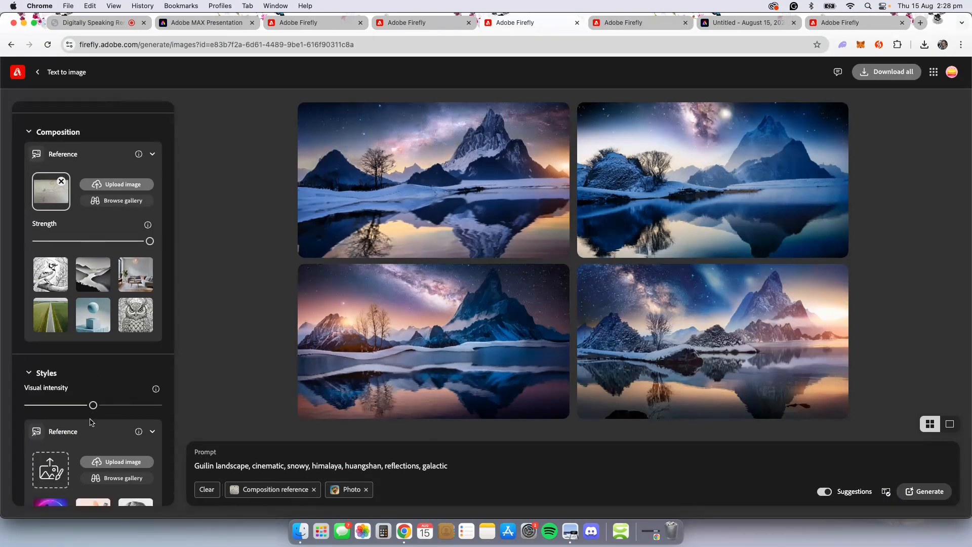
scroll(151, 379, "up", 3)
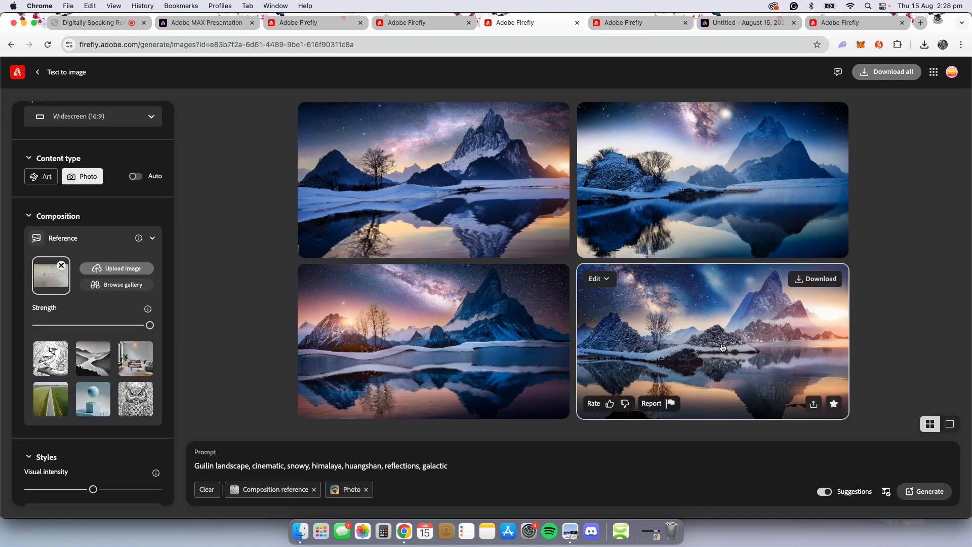
left_click(633, 341)
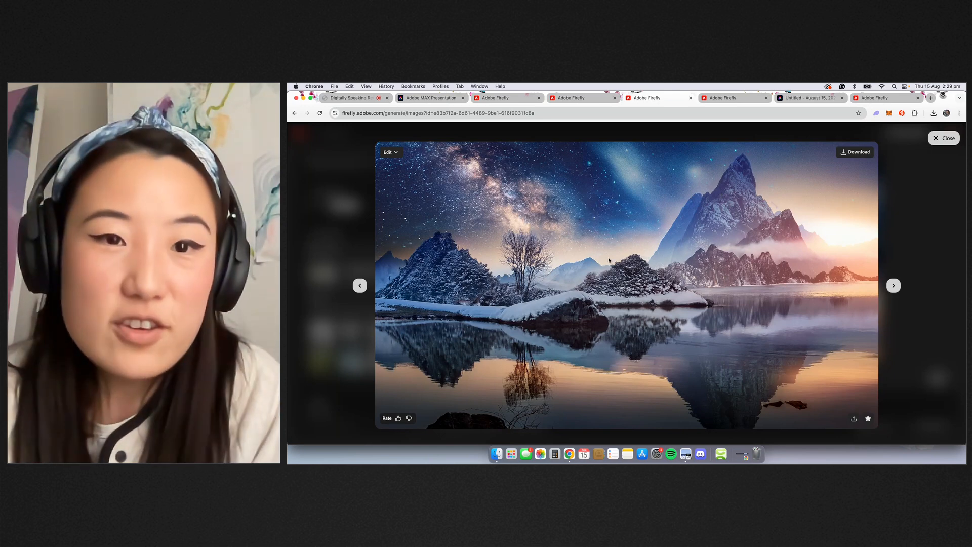
left_click(846, 153)
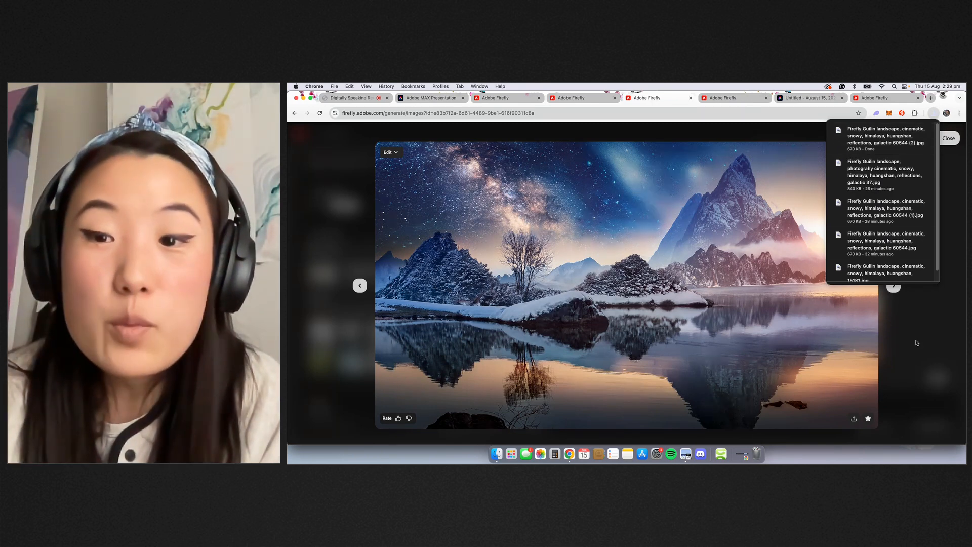
Step: Examine the newly generated landscapes at full size and return to the grid
left_click(874, 98)
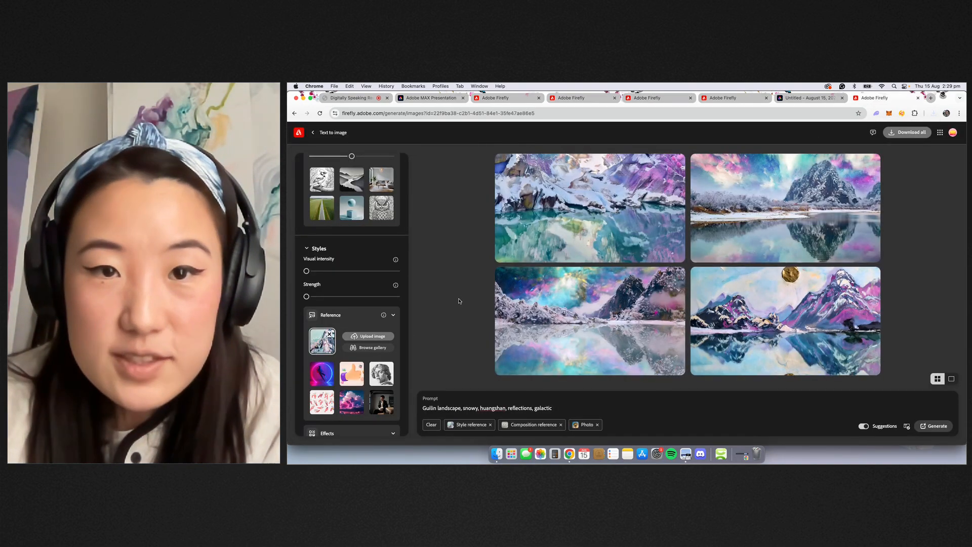
left_click(532, 233)
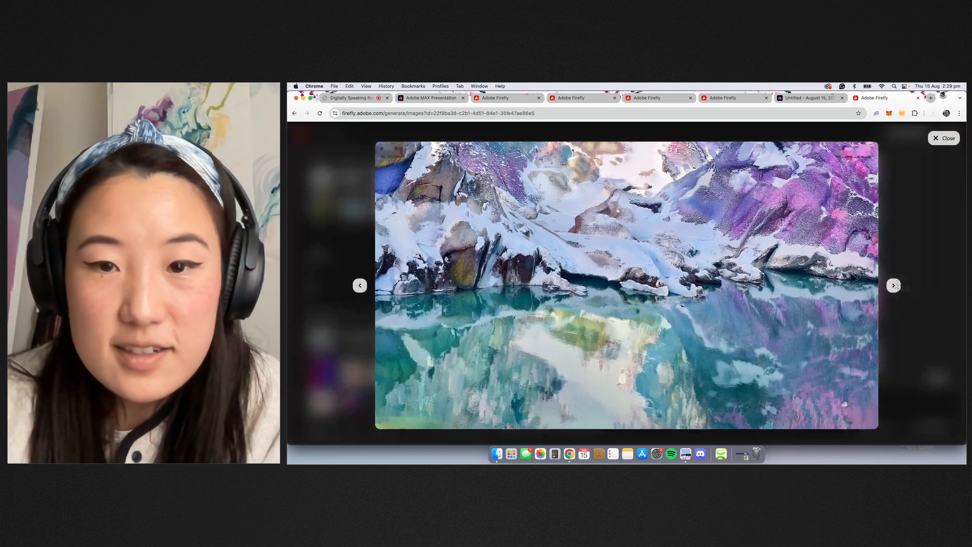
left_click(894, 286)
left_click(893, 287)
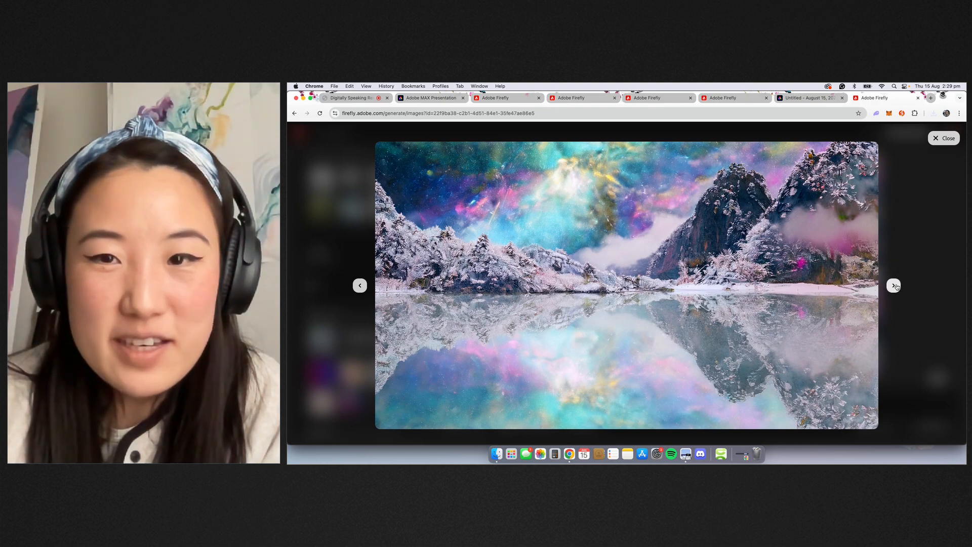
key("Escape")
Step: Download the landscape with the purple Milky Way, bare tree and snowy rocks from the earlier results with the teal painting style
left_click(731, 99)
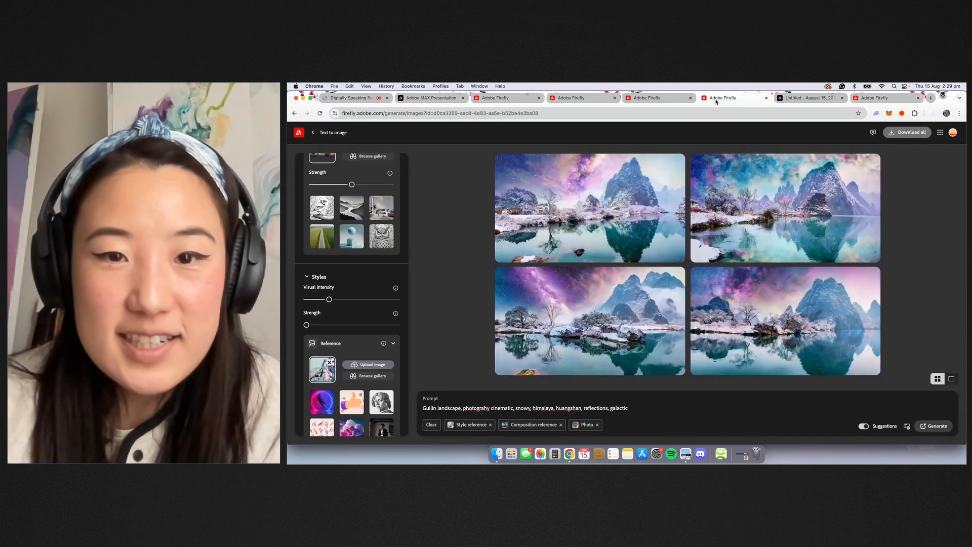
left_click(653, 101)
left_click(592, 100)
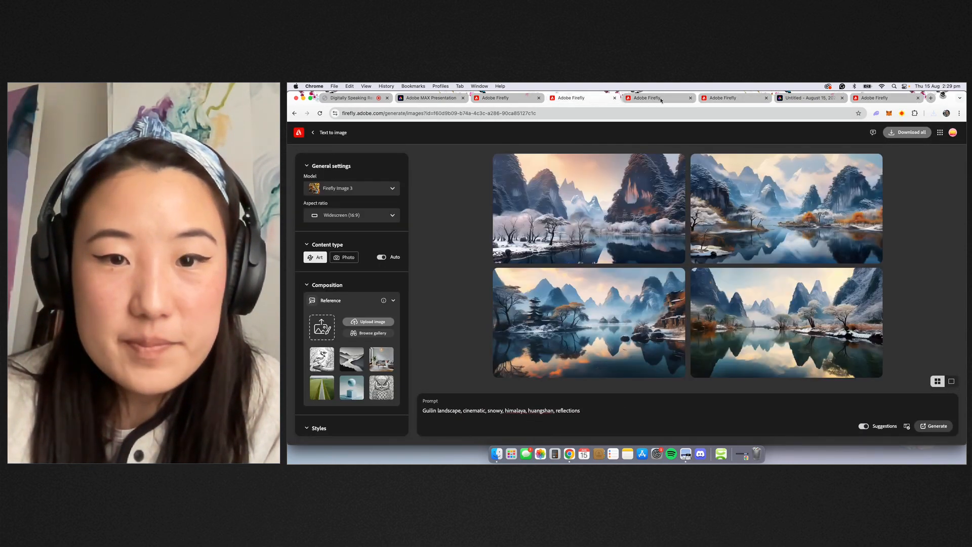
left_click(658, 99)
left_click(723, 99)
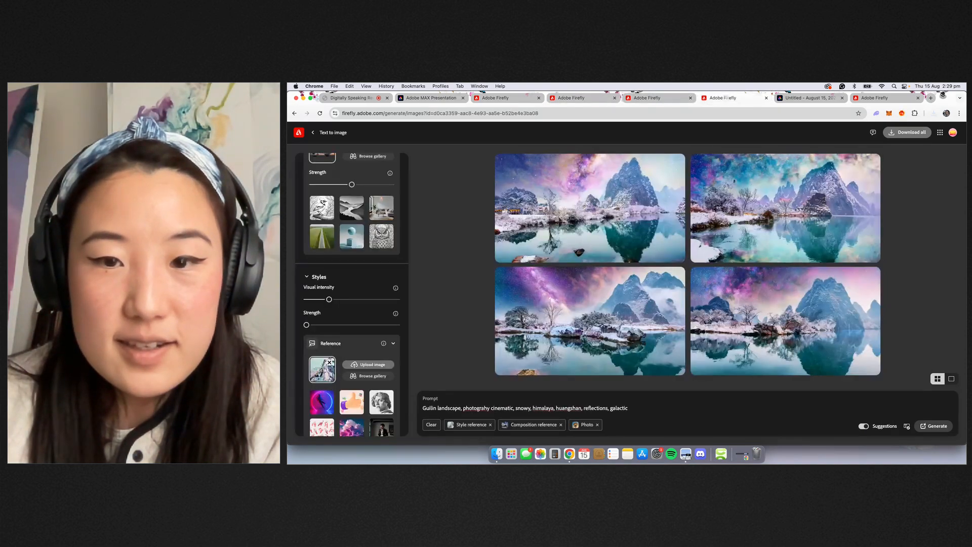
left_click(659, 315)
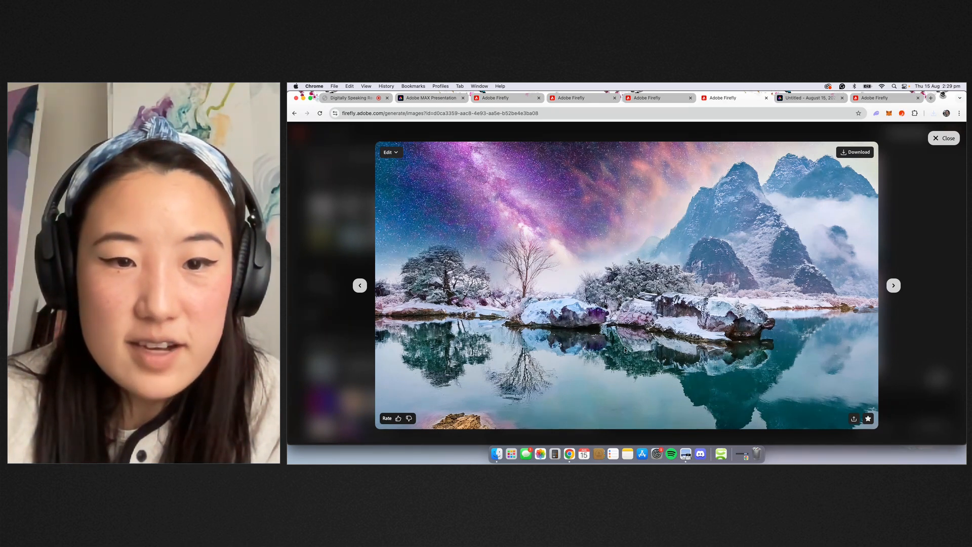
left_click(851, 153)
left_click(910, 316)
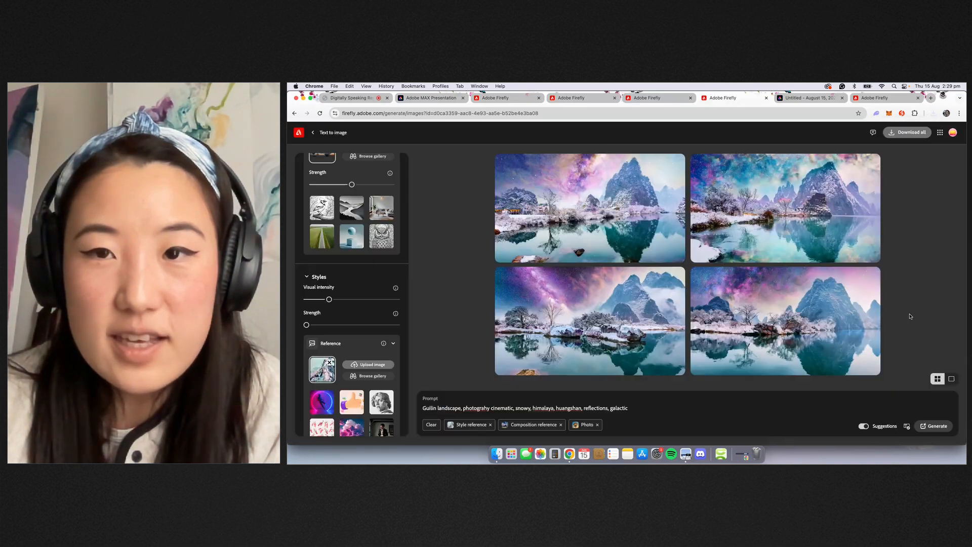
Step: Switch to the blank Adobe Express design and upload the Firefly Guilin landscape ending in "galactic 37.jpg" from Downloads
left_click(819, 99)
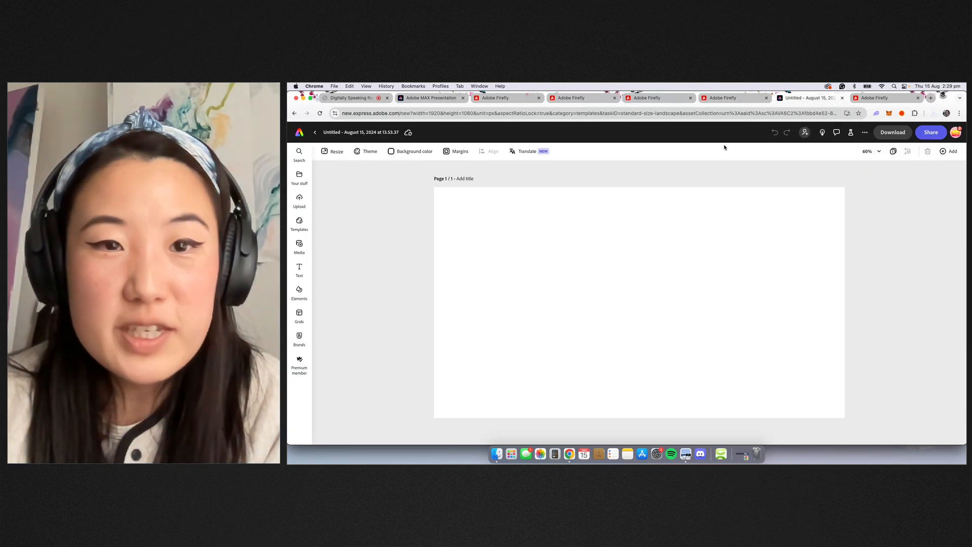
left_click(300, 201)
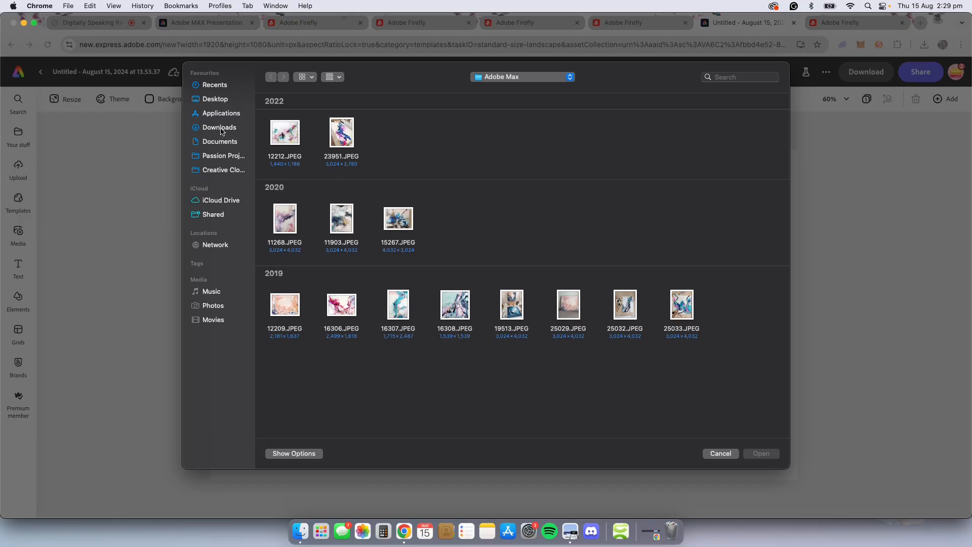
left_click(440, 173)
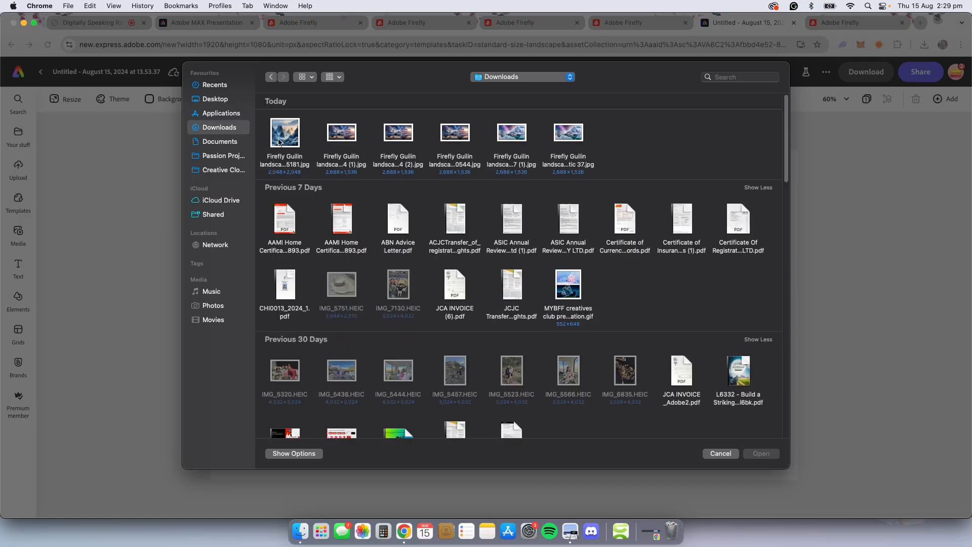
double_click(569, 132)
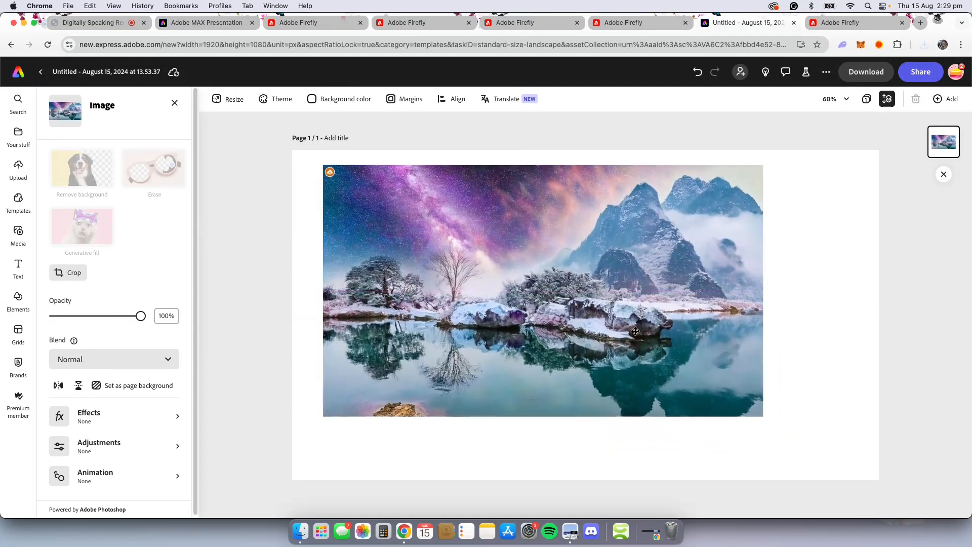
Step: Enlarge the landscape image and crop its overhanging edges so that it exactly fills the page
left_click_drag(732, 404, 879, 486)
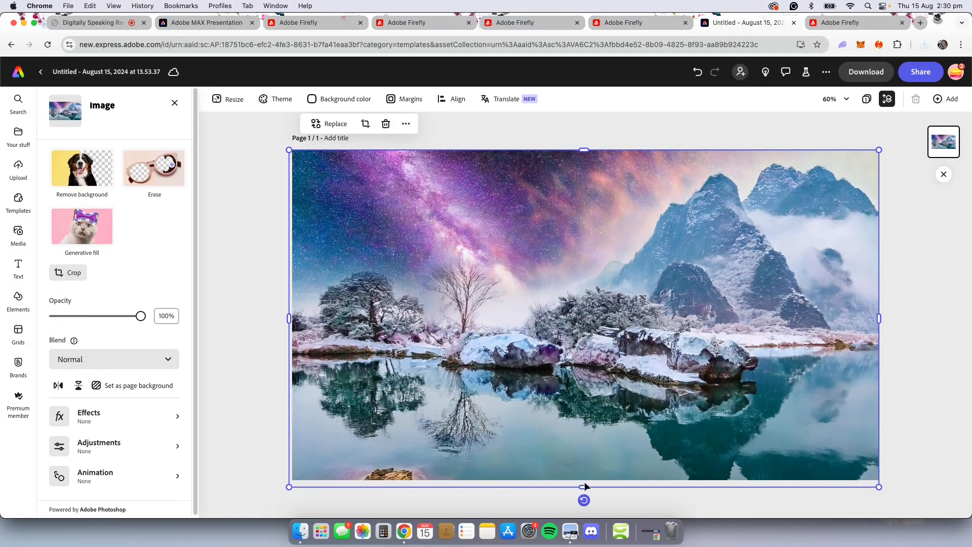
left_click_drag(585, 485, 599, 461)
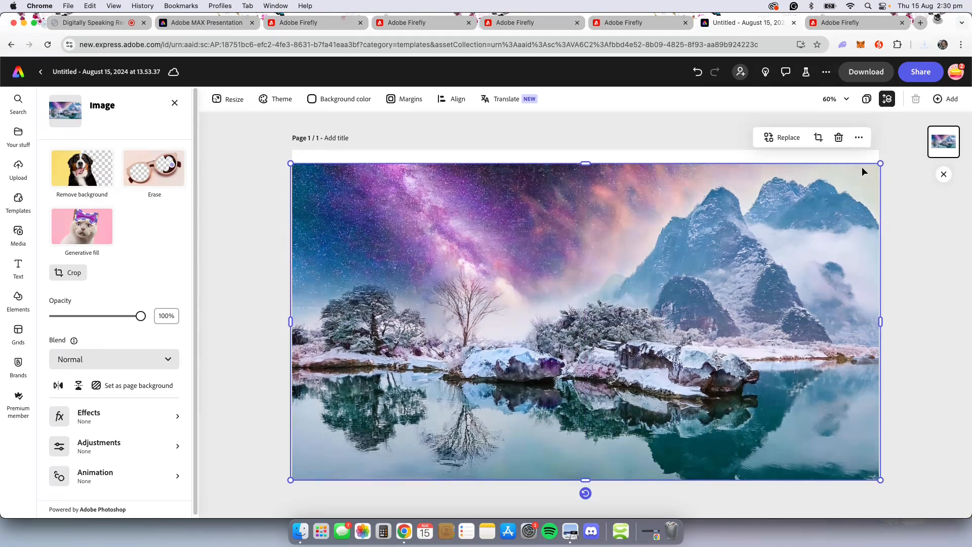
left_click_drag(876, 165, 898, 135)
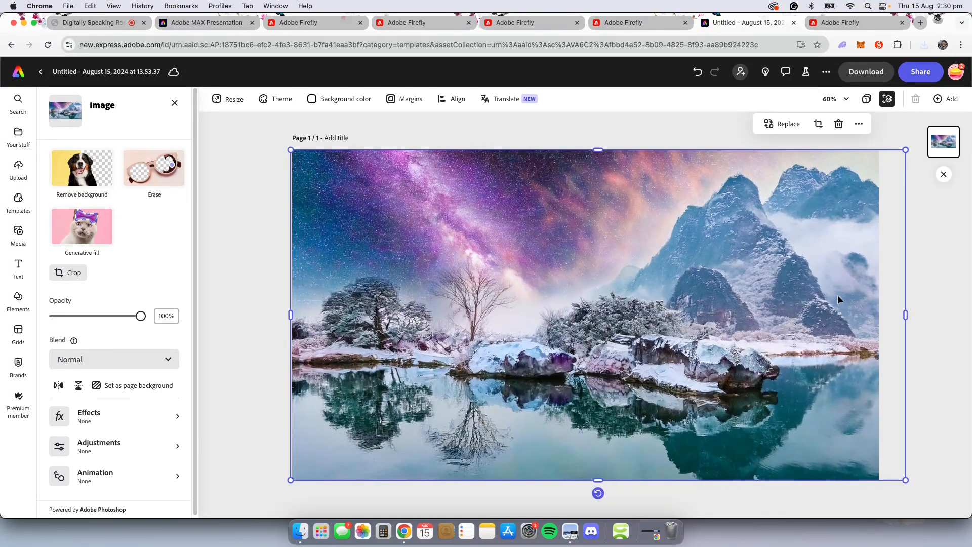
mouse_move(837, 294)
left_mouse_down()
mouse_move(822, 294)
mouse_move(841, 294)
left_mouse_up()
left_click_drag(907, 314, 879, 314)
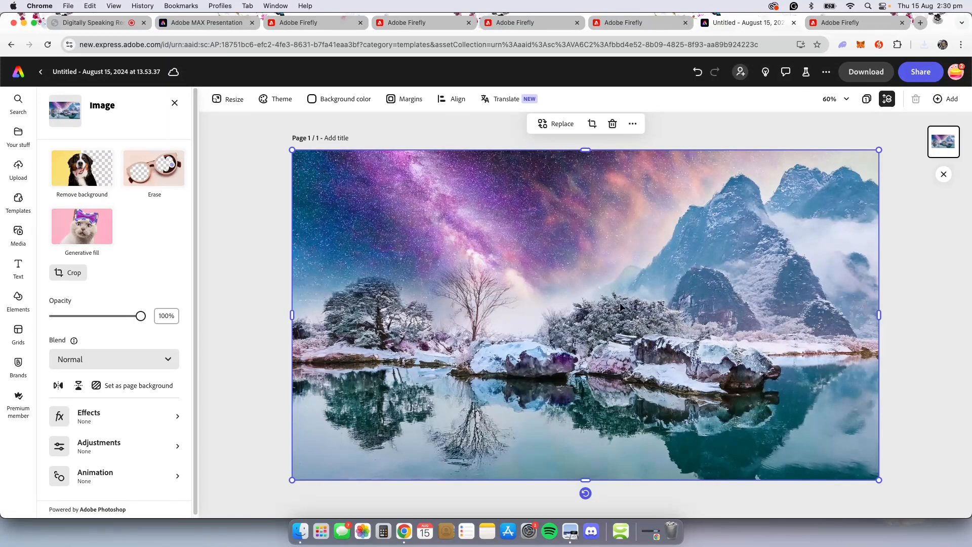
left_click(272, 274)
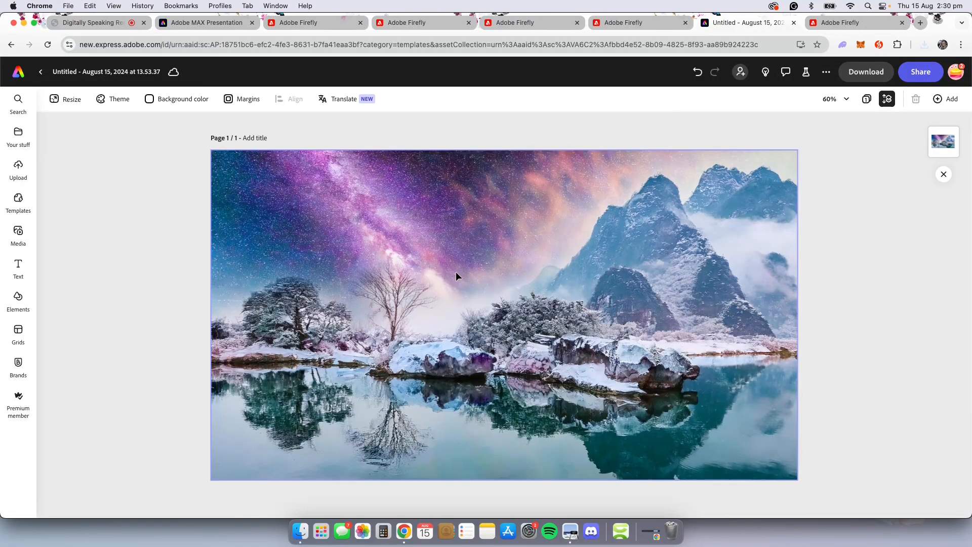
Step: Duplicate the landscape image and align the copy exactly over the original
left_click(458, 275)
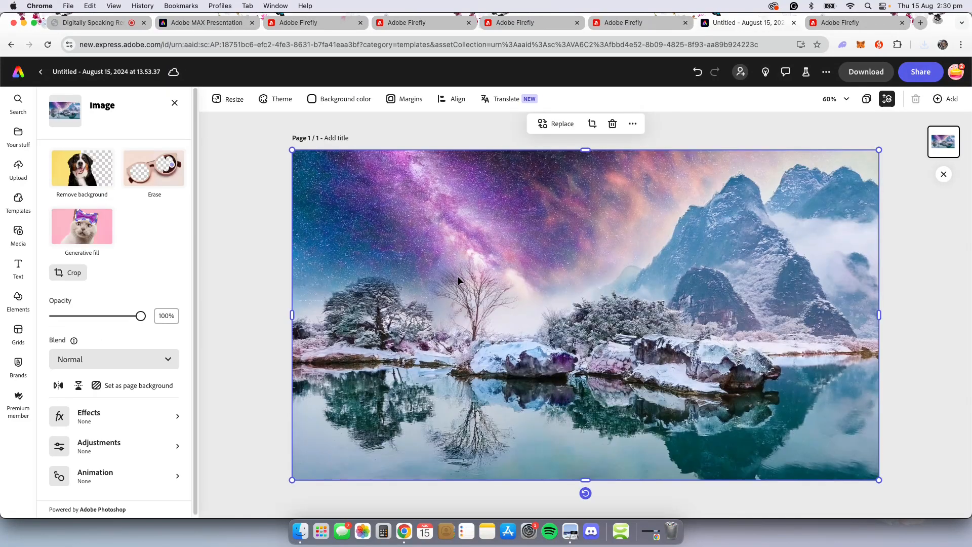
right_click(442, 348)
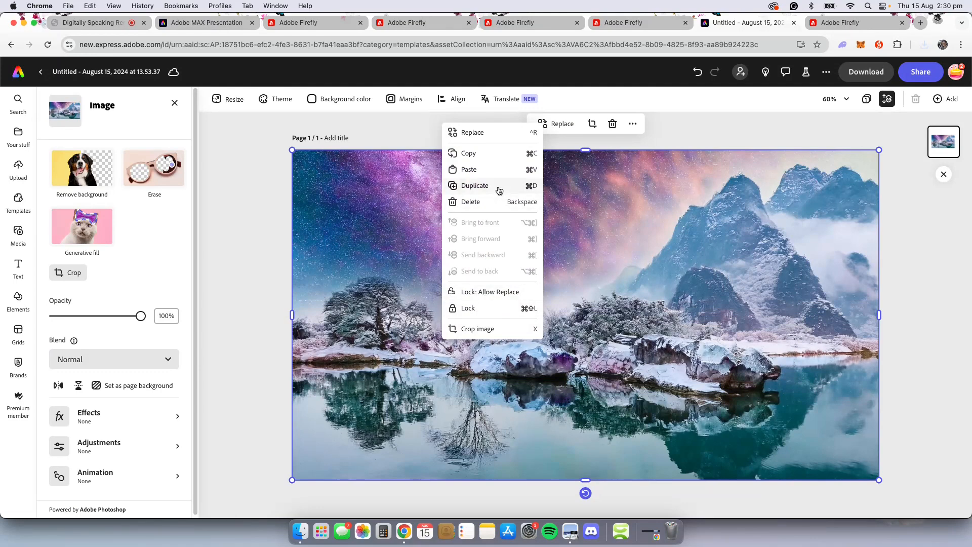
left_click(499, 190)
left_click_drag(527, 217, 518, 206)
Step: Remove the background of the top copy and shift the foreground cutout away from its matching position
right_click(513, 201)
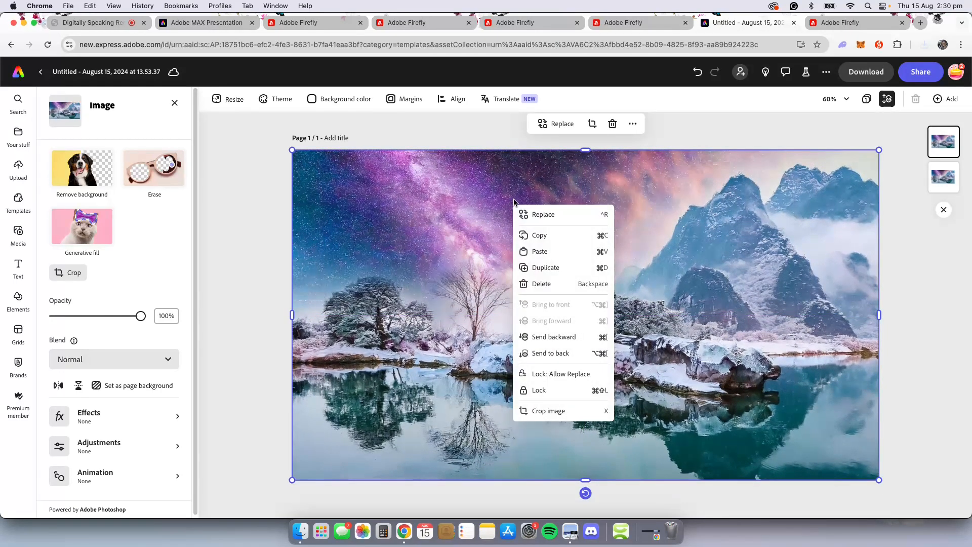
left_click(469, 225)
left_click(107, 173)
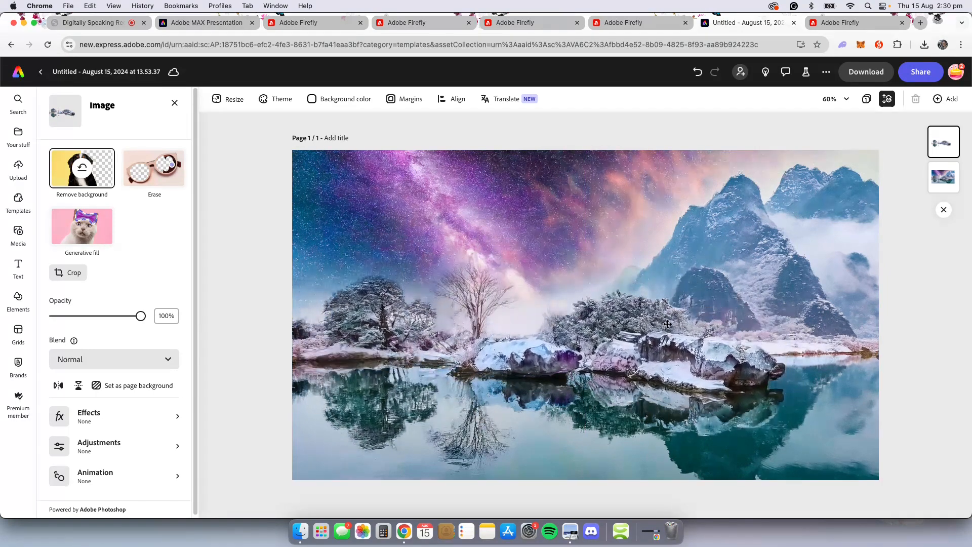
left_click_drag(666, 324, 660, 326)
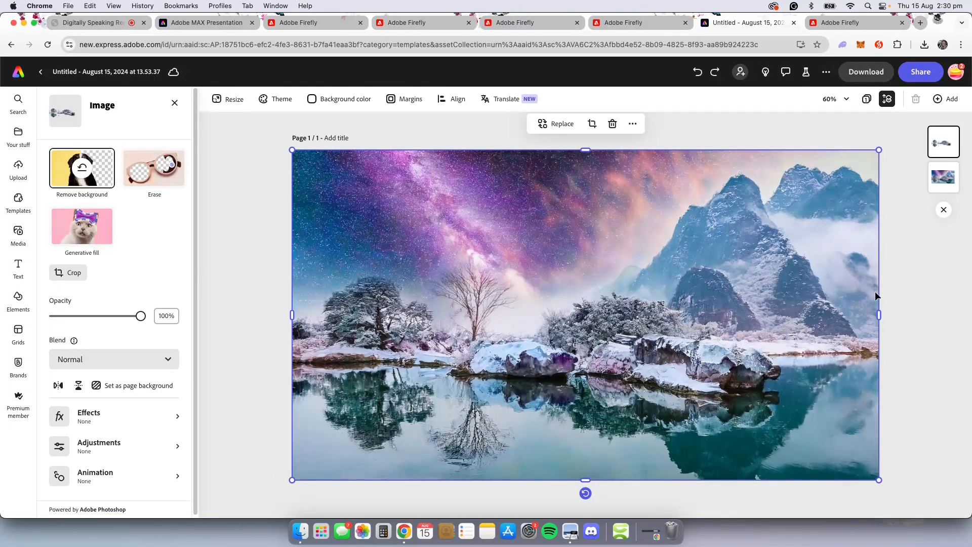
left_click_drag(711, 325, 622, 310)
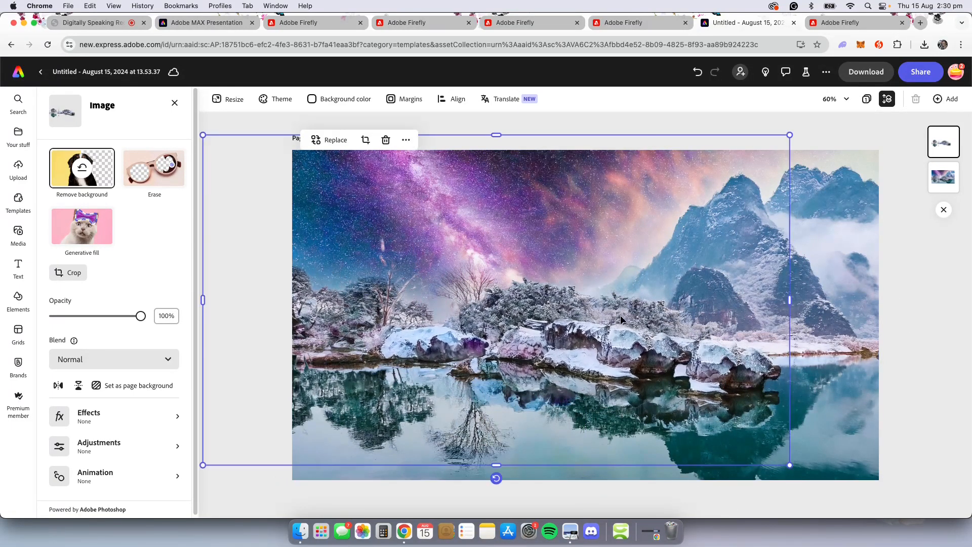
Step: Duplicate the full landscape beneath the cutout and align the new copy with the page
left_click(835, 306)
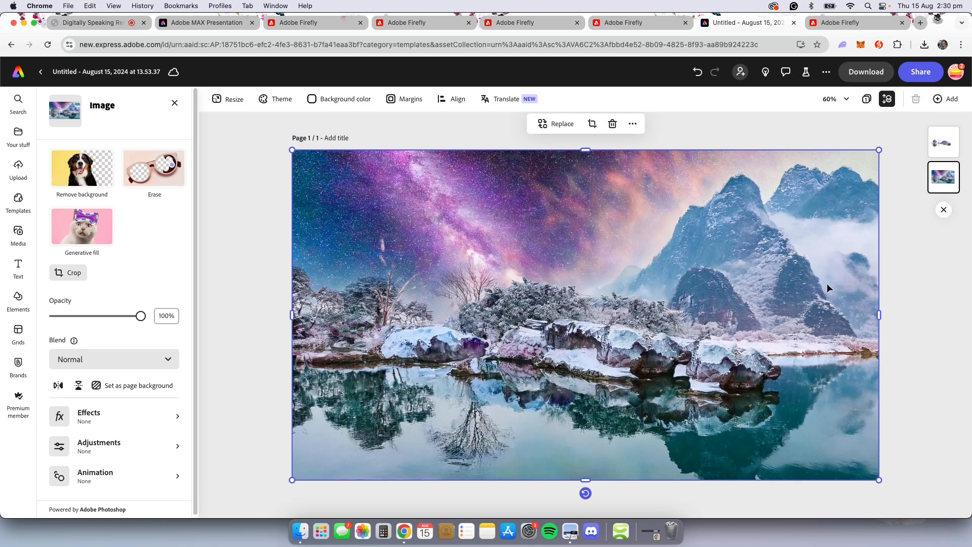
right_click(830, 288)
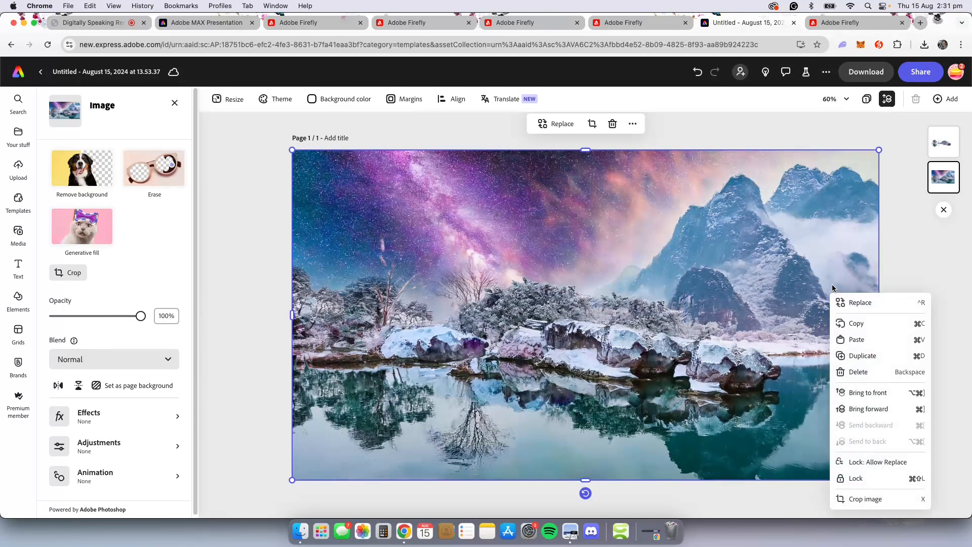
left_click(859, 358)
left_click_drag(816, 327, 804, 314)
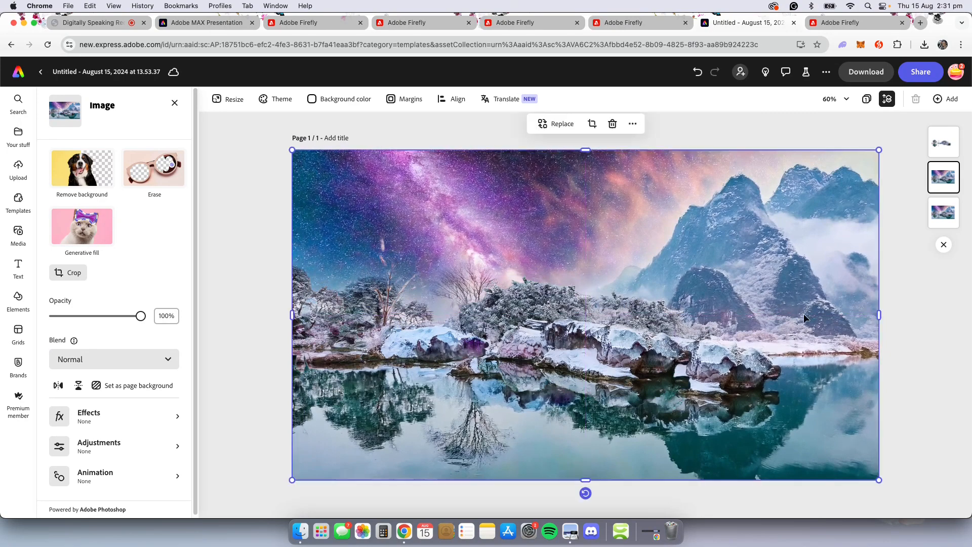
left_click_drag(697, 360, 540, 370)
mouse_move(545, 335)
left_mouse_down()
mouse_move(570, 342)
mouse_move(522, 340)
mouse_move(538, 340)
left_mouse_up()
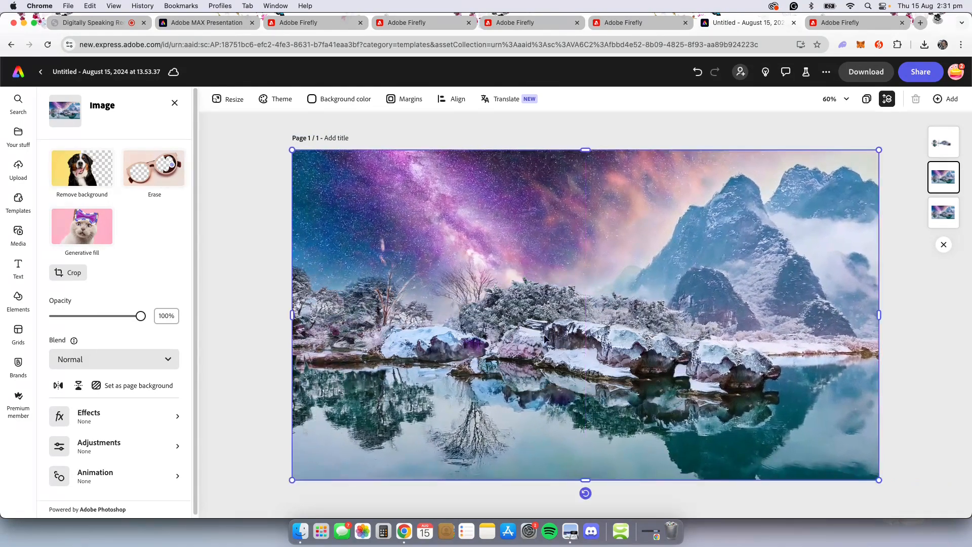
Step: Realign the foreground cutout with the landscape beneath it and select the middle landscape layer
left_click(936, 146)
left_click_drag(624, 348, 701, 361)
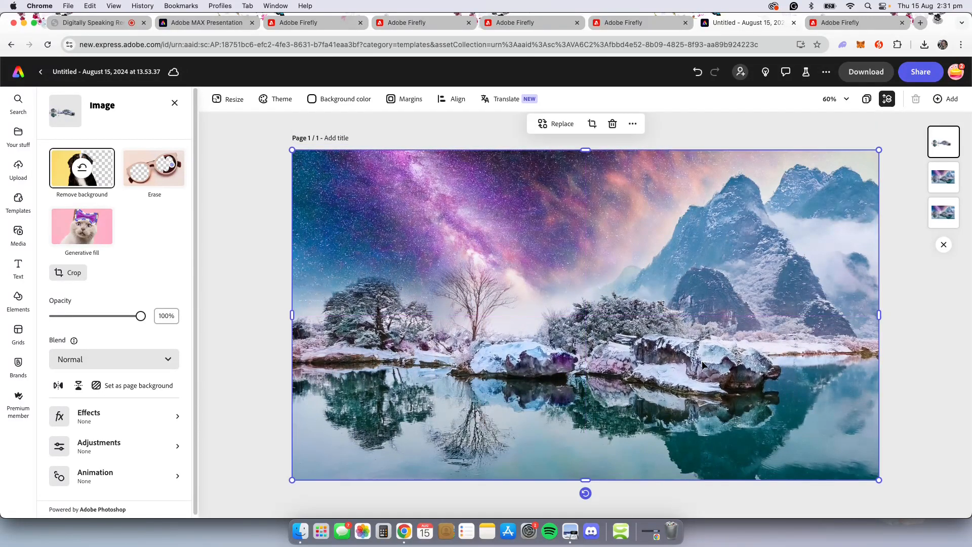
left_click(944, 177)
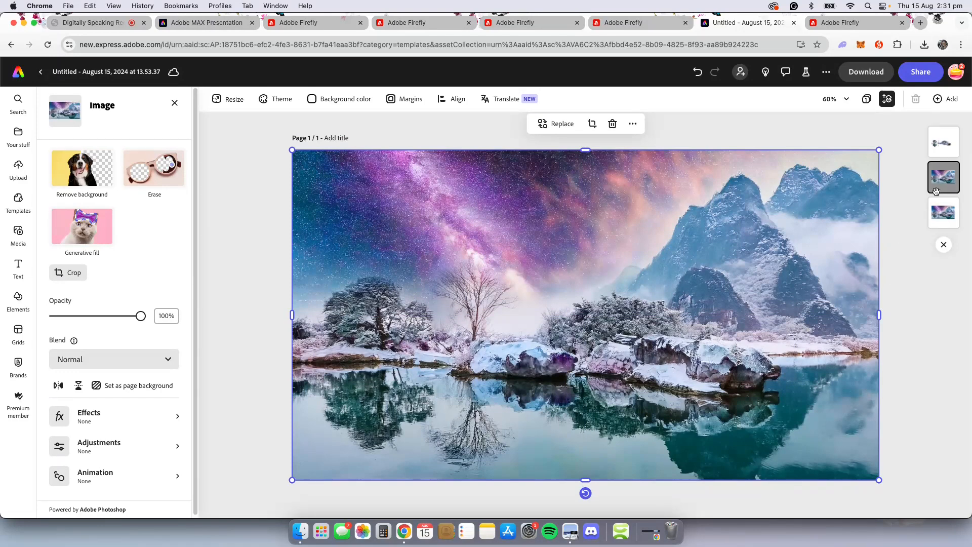
Step: Send the foreground cutout to the back of the stack and erase the galaxy sky from the top landscape copy
left_click_drag(943, 150, 948, 222)
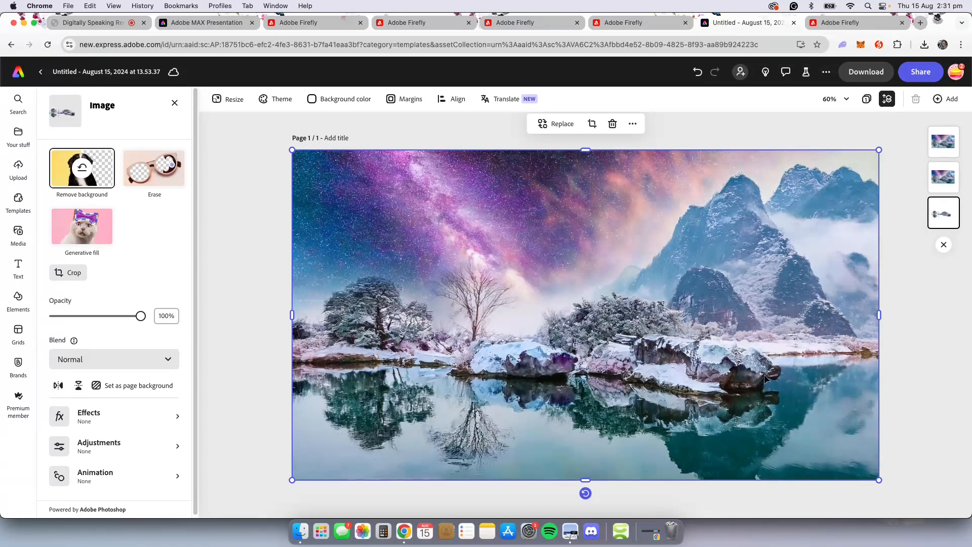
left_click(894, 354)
left_click(943, 184)
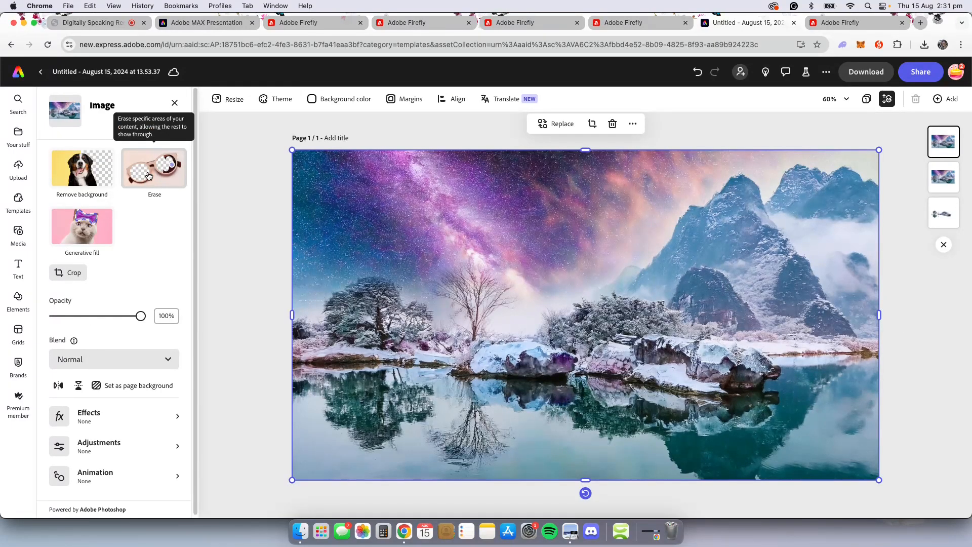
left_click(149, 176)
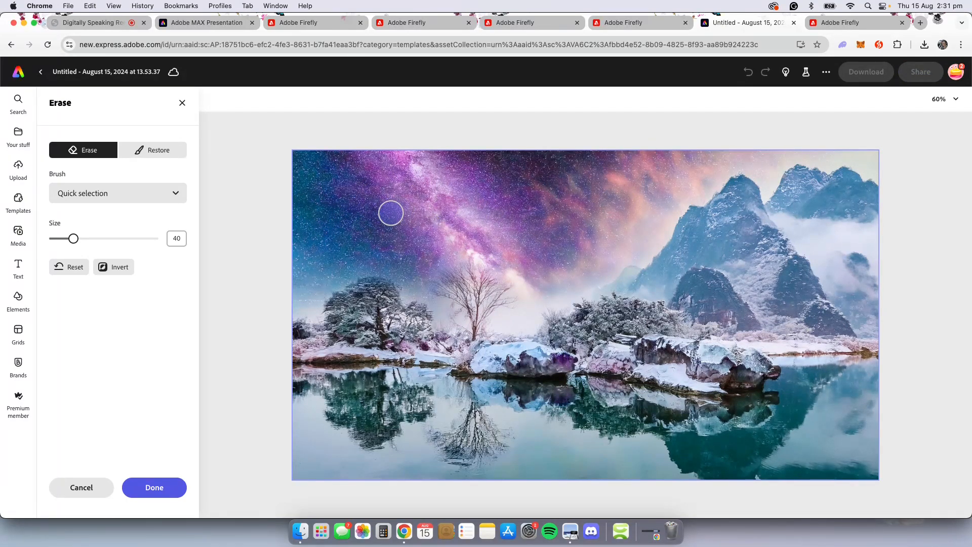
left_click(161, 488)
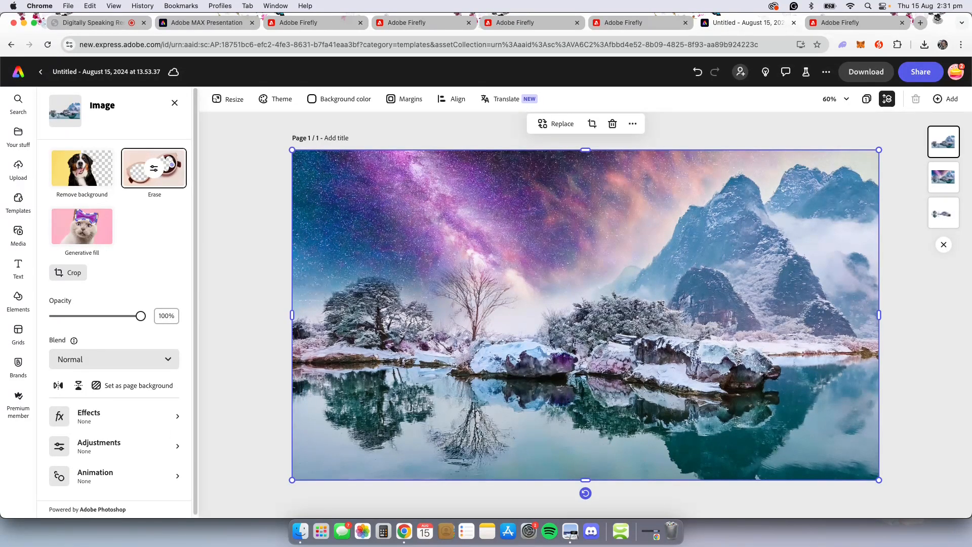
Step: Move the full landscape layer off the page to check the erased sky, and align it with the page again
left_click(934, 183)
left_click_drag(667, 201, 166, 433)
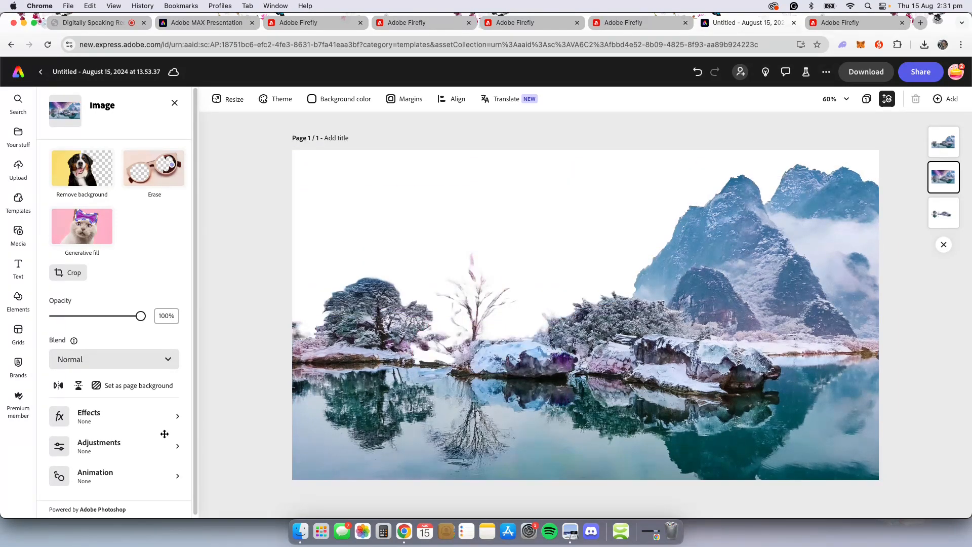
left_click_drag(260, 365, 681, 186)
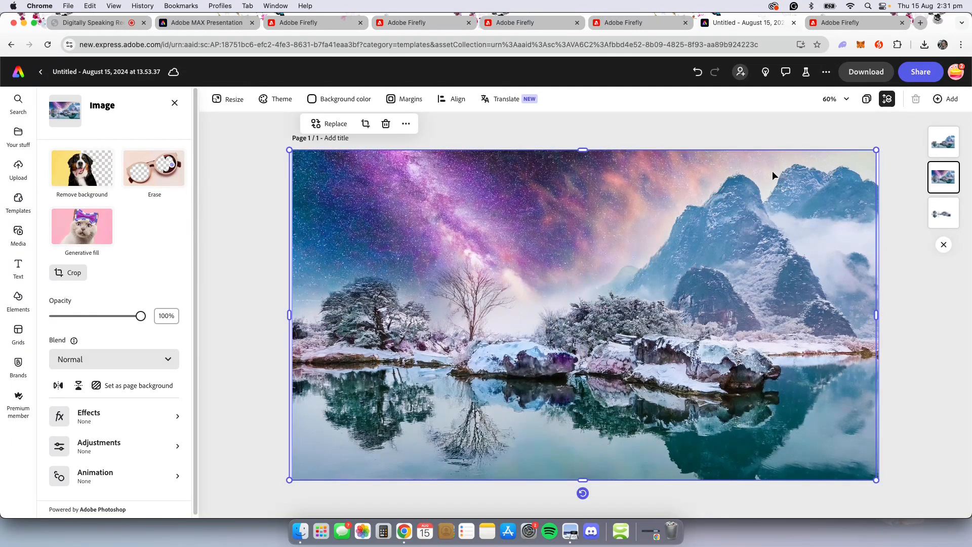
left_click_drag(540, 165, 548, 183)
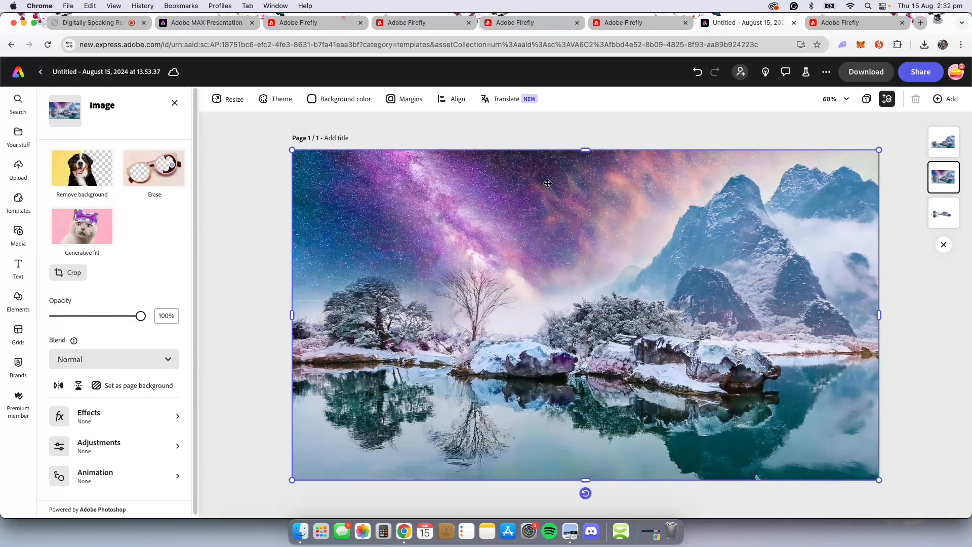
Step: Reorder the layers with the foreground cutout on top, the sky-free landscape in the middle and the full landscape at the back
left_click_drag(945, 144, 946, 176)
left_click(948, 140)
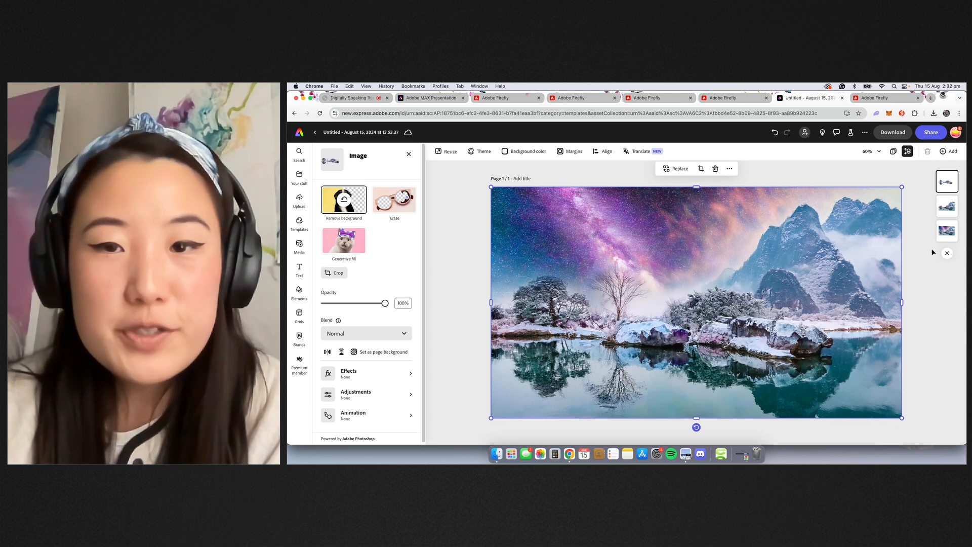
left_click(908, 261)
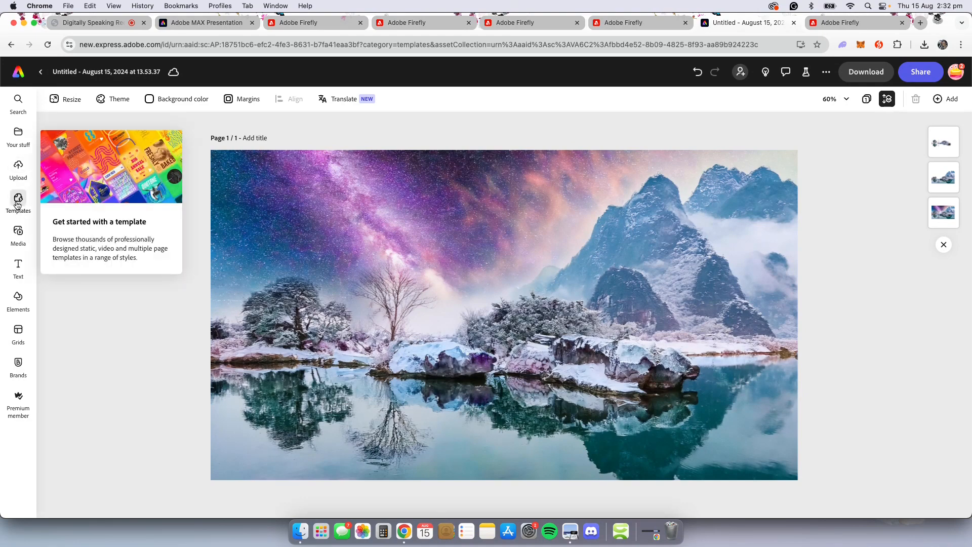
Step: Search the stock videos for "water"
left_click(18, 234)
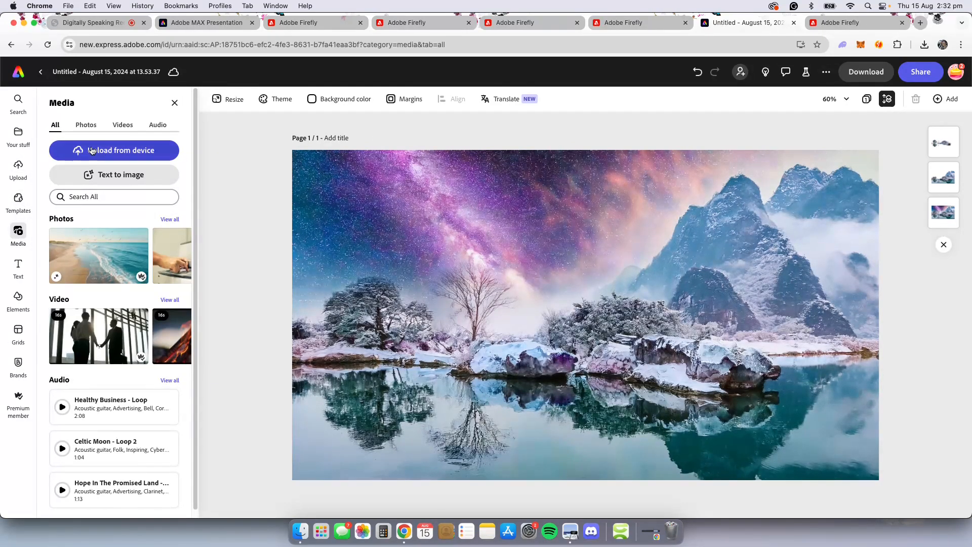
left_click(121, 129)
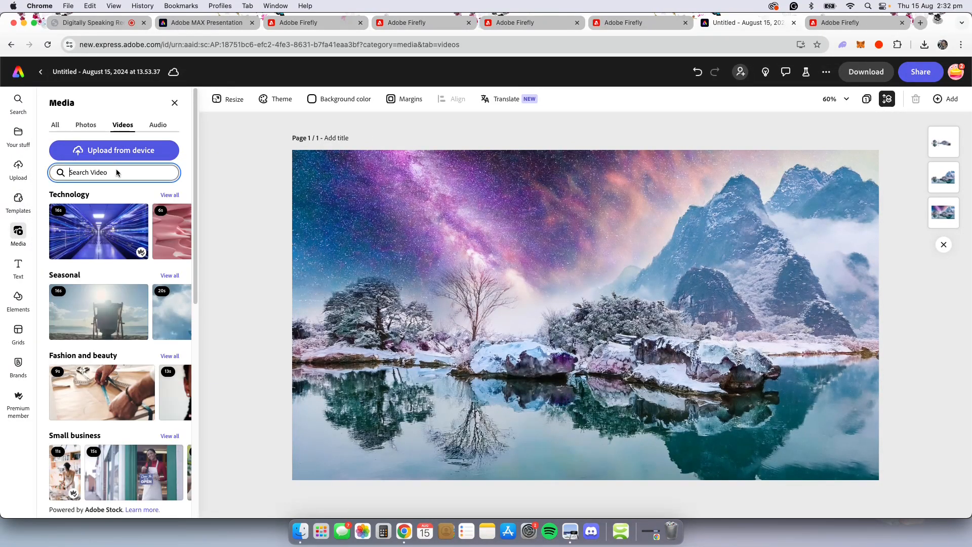
left_click(116, 172)
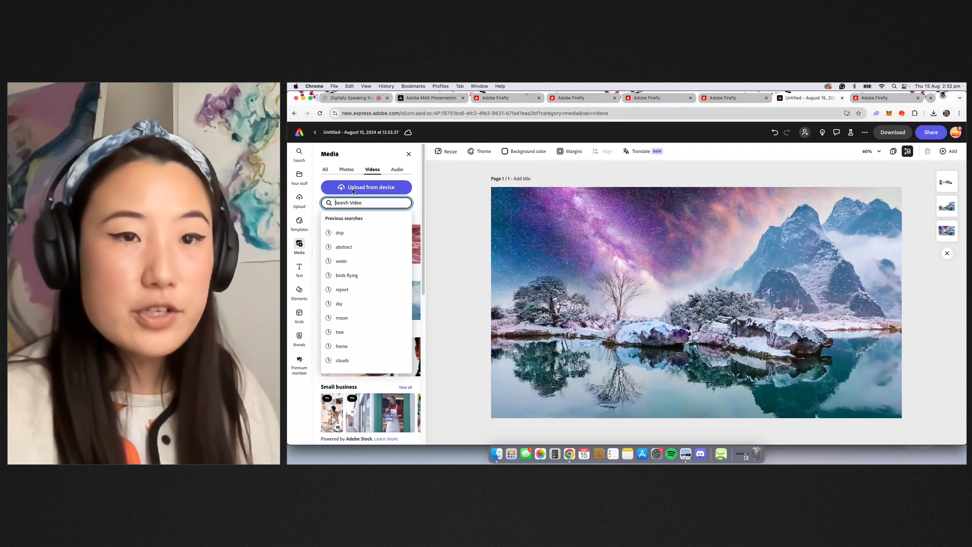
type("water")
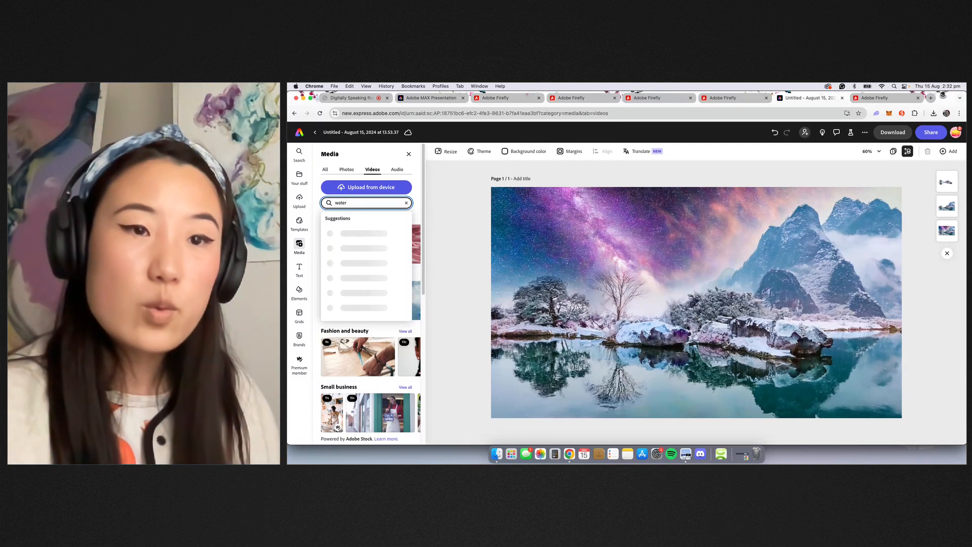
key("Return")
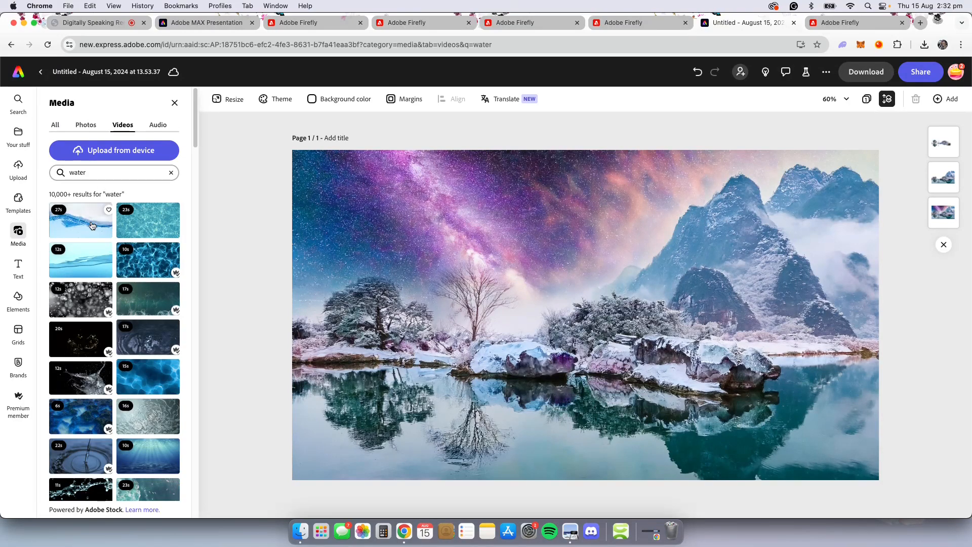
Step: Add the 23-second open-ocean video from the search results and enlarge it to fill the page
scroll(104, 237, "down", 1)
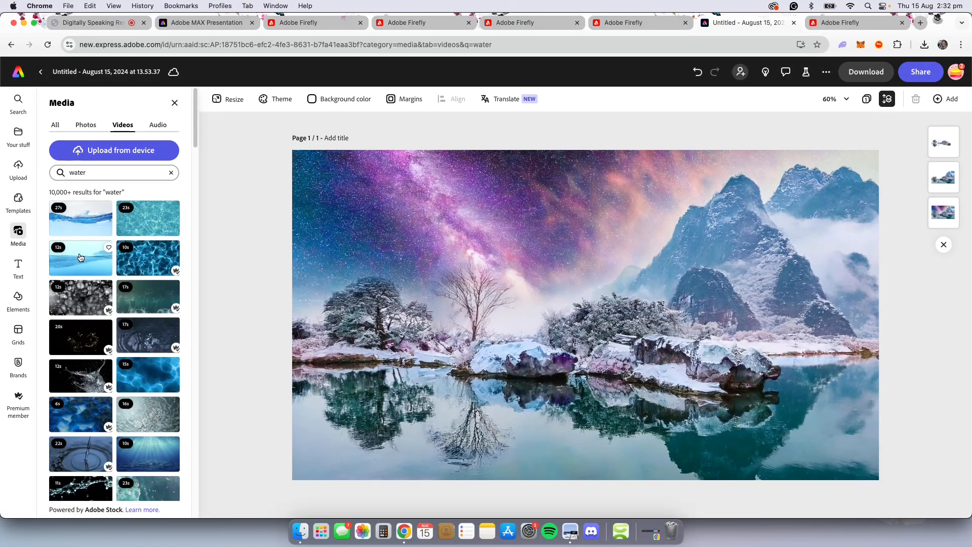
left_click(138, 261)
left_click_drag(538, 270, 788, 403)
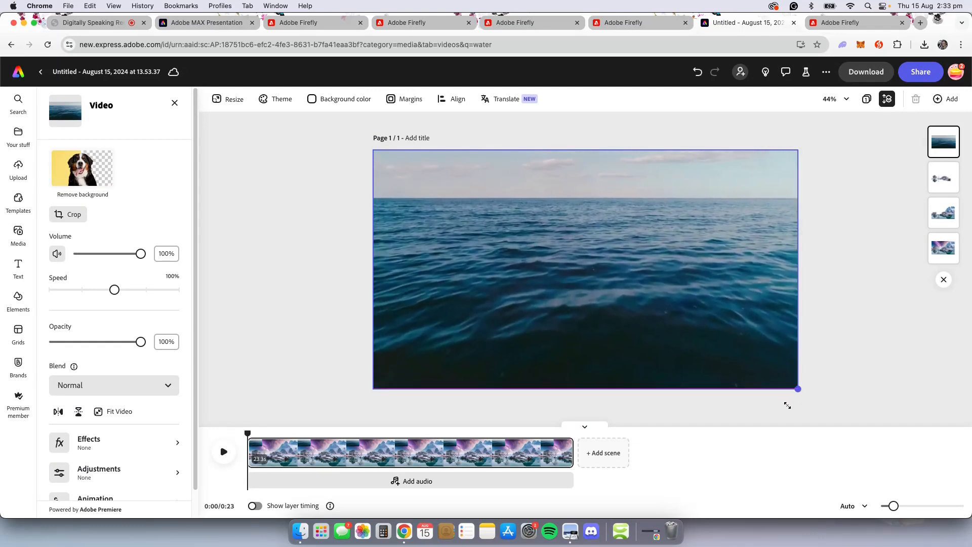
Step: Crop the sky off the ocean video and place it over the lake, directly beneath the foreground cutout layer
left_click_drag(585, 150, 586, 198)
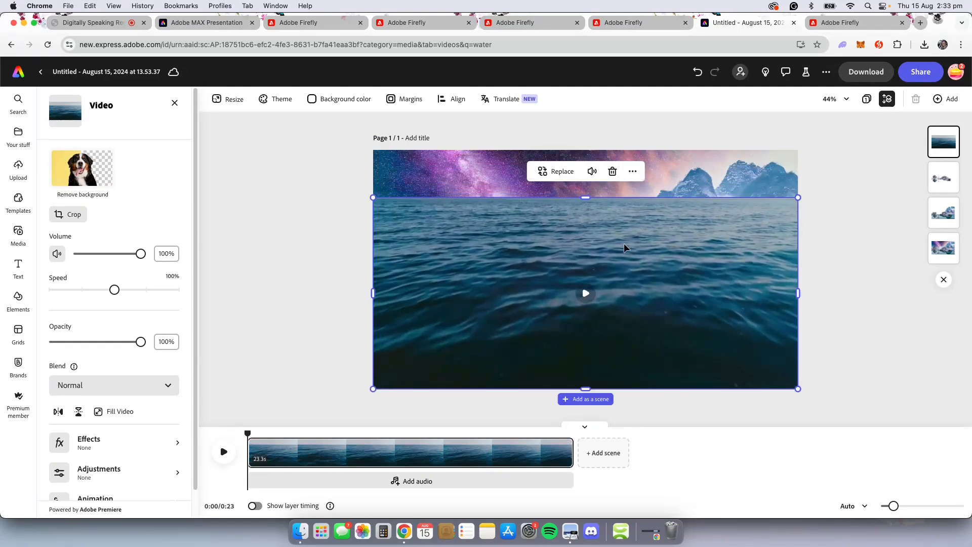
left_click_drag(643, 246, 642, 340)
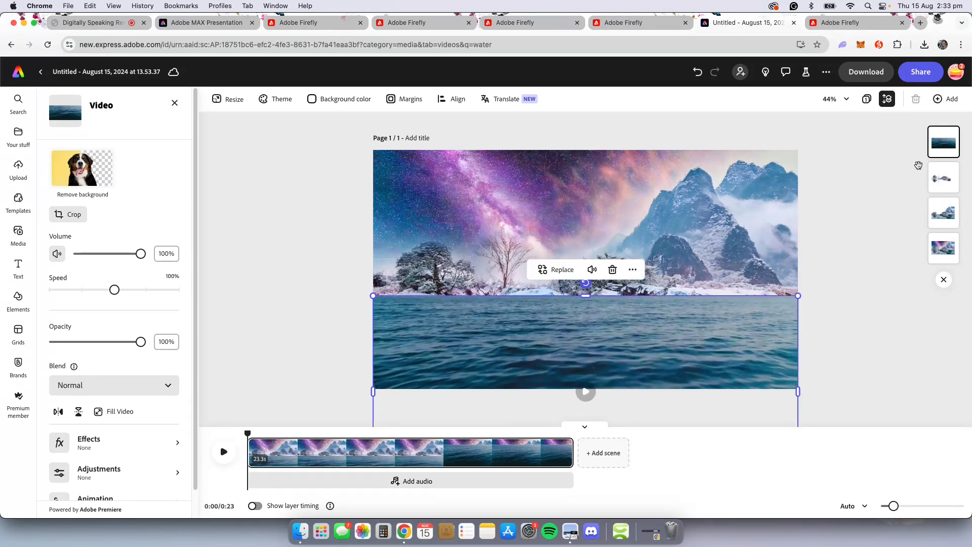
left_click_drag(918, 165, 919, 179)
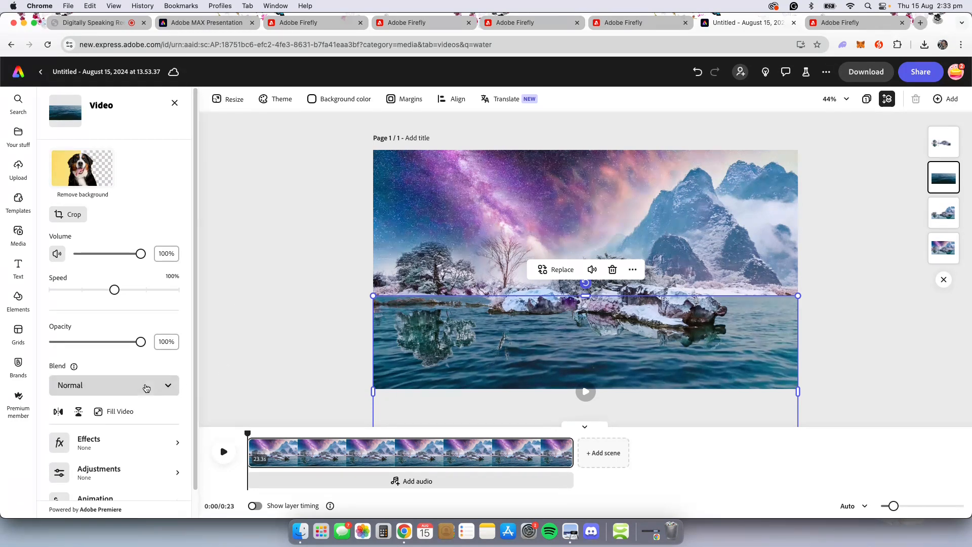
Step: Try the Multiply blend mode on the ocean video and play the scene to judge the water
left_click(133, 386)
left_click(143, 315)
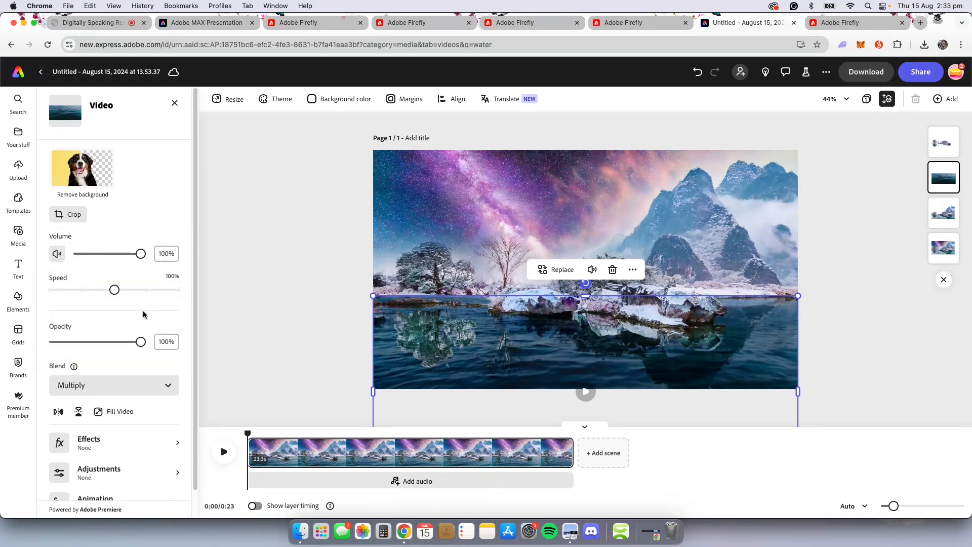
left_click(315, 310)
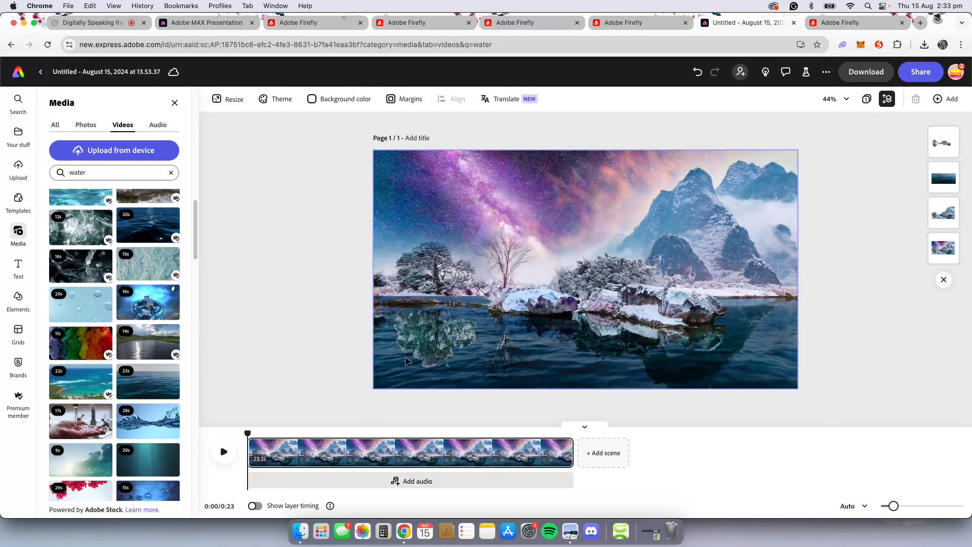
left_click(233, 447)
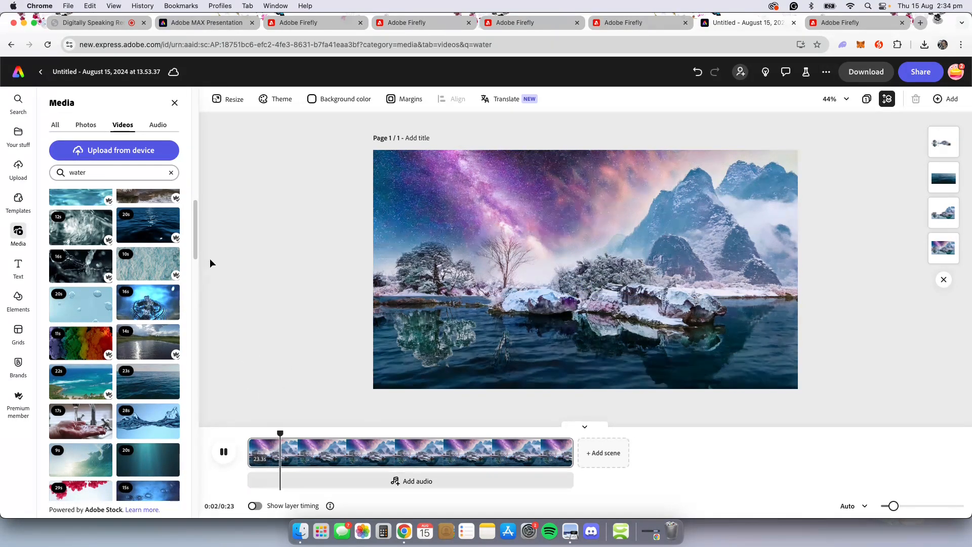
scroll(146, 284, "up", 2)
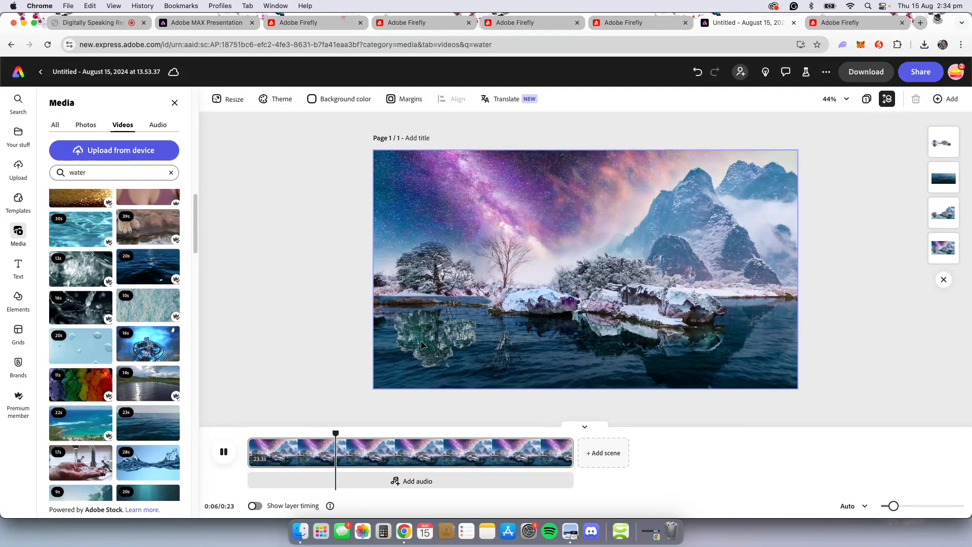
left_click(752, 364)
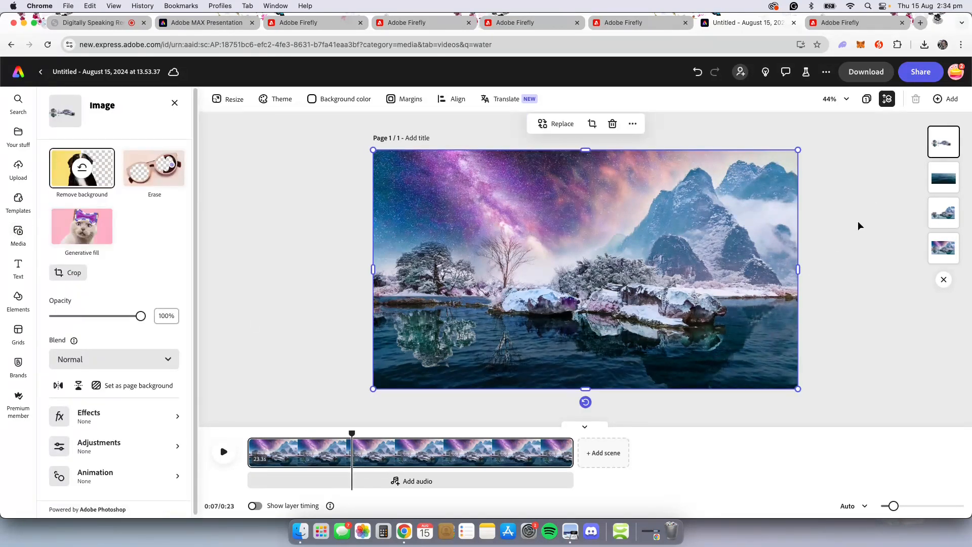
Step: Set the ocean video's blend mode to Screen and play the scene
left_click(929, 188)
left_click(114, 385)
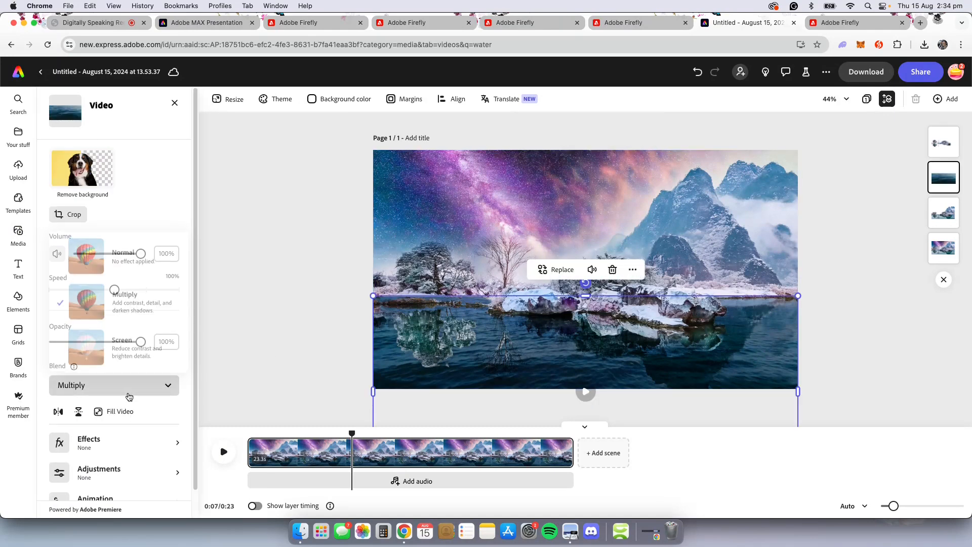
left_click(119, 329)
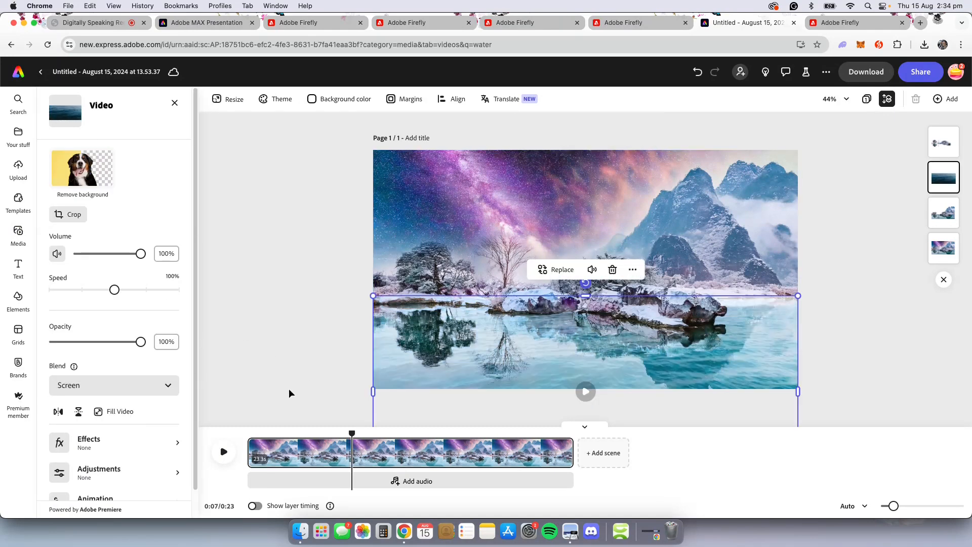
left_click(223, 448)
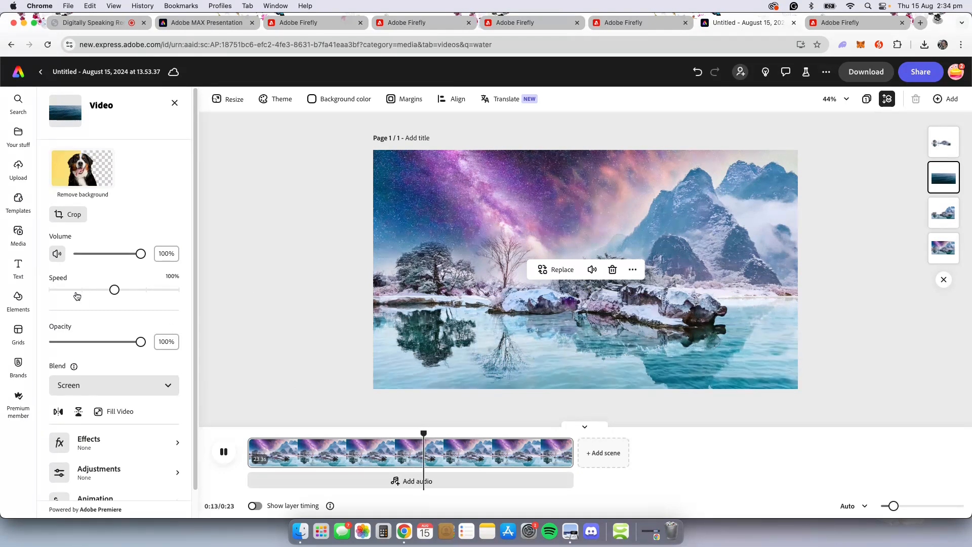
Step: Try the ocean video at 25% speed, set it to 50% instead, and preview the playback
left_click_drag(106, 293, 68, 296)
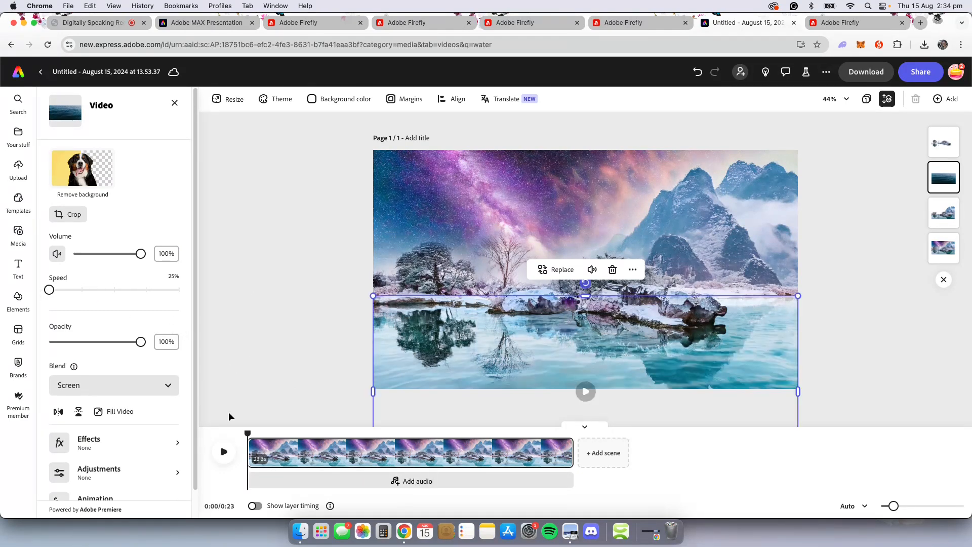
left_click(223, 451)
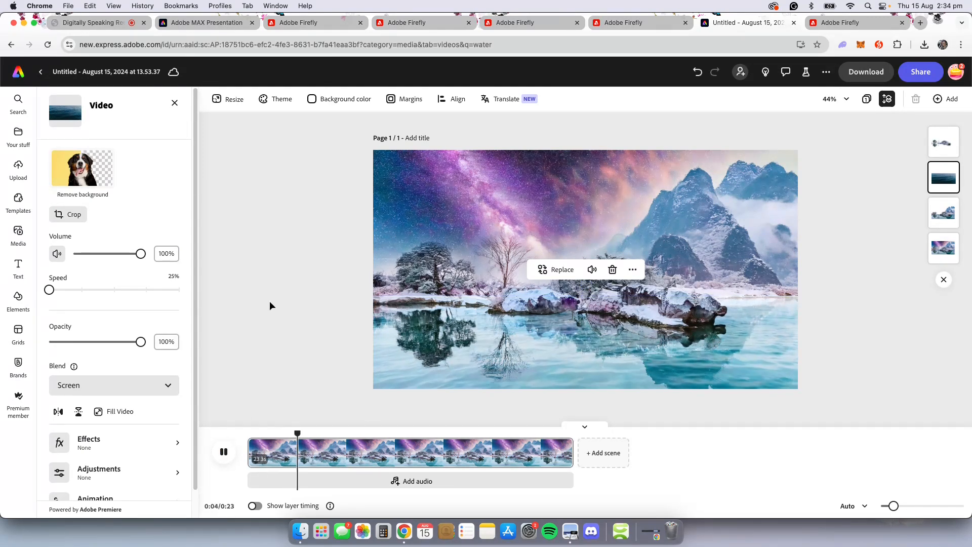
left_click(59, 291)
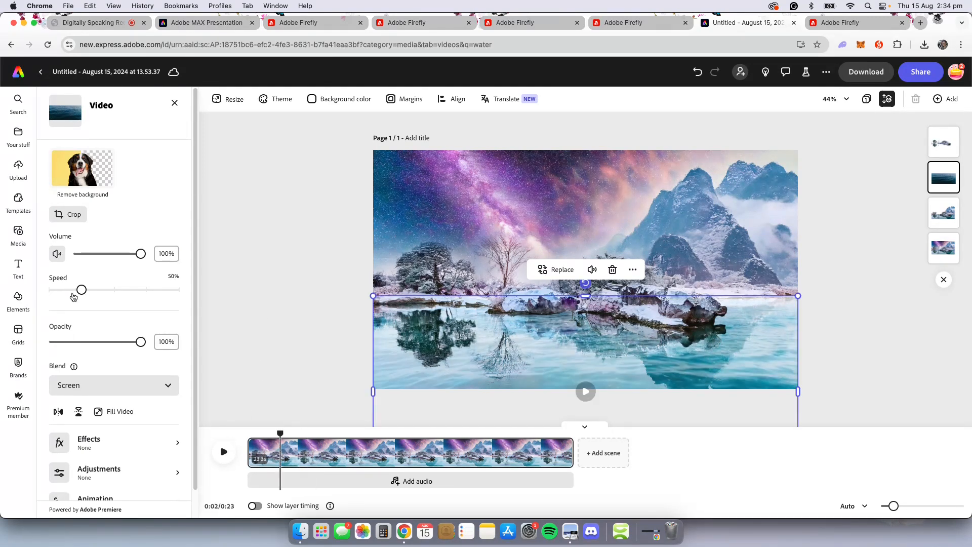
left_click(222, 450)
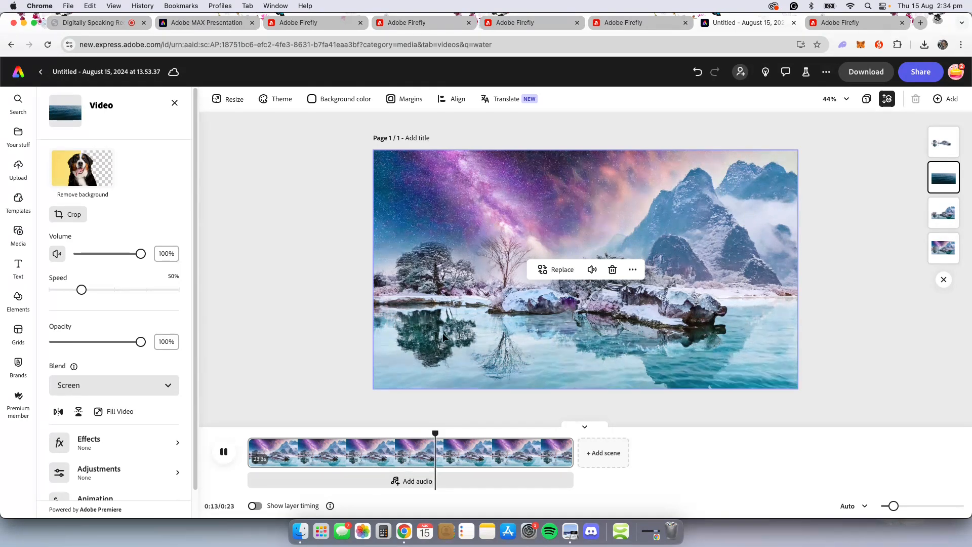
Step: Erase the tree reflection in the water from the foreground cutout and preview the scene
left_click(947, 151)
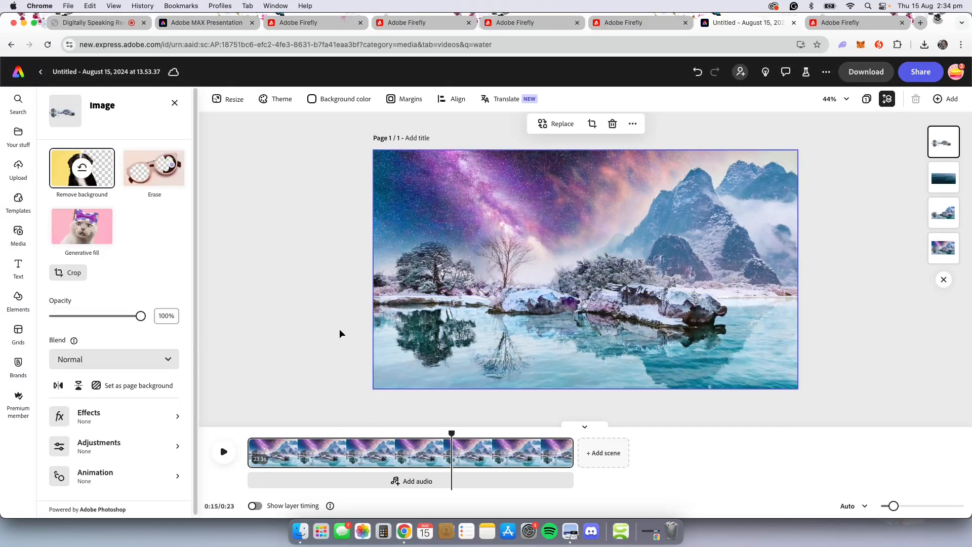
left_click(163, 183)
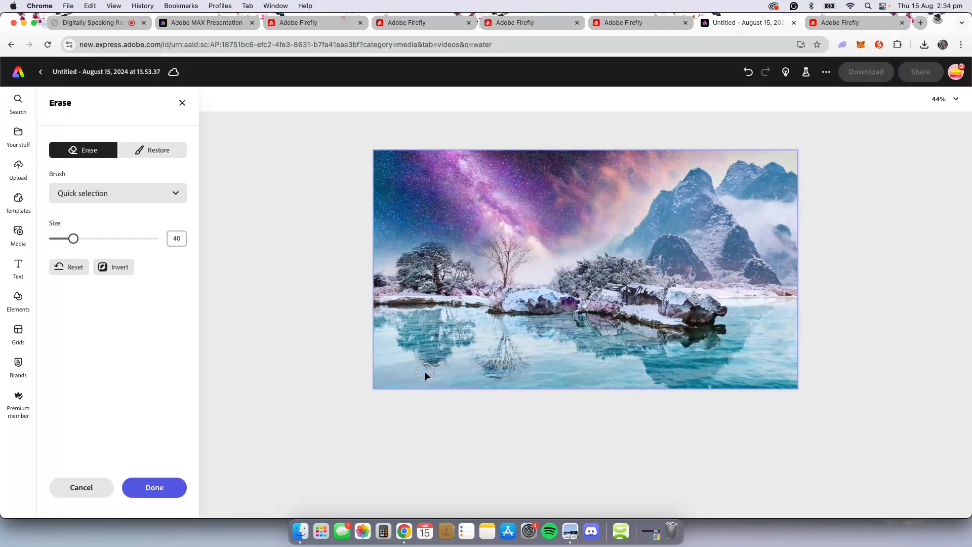
left_click(167, 488)
left_click(223, 451)
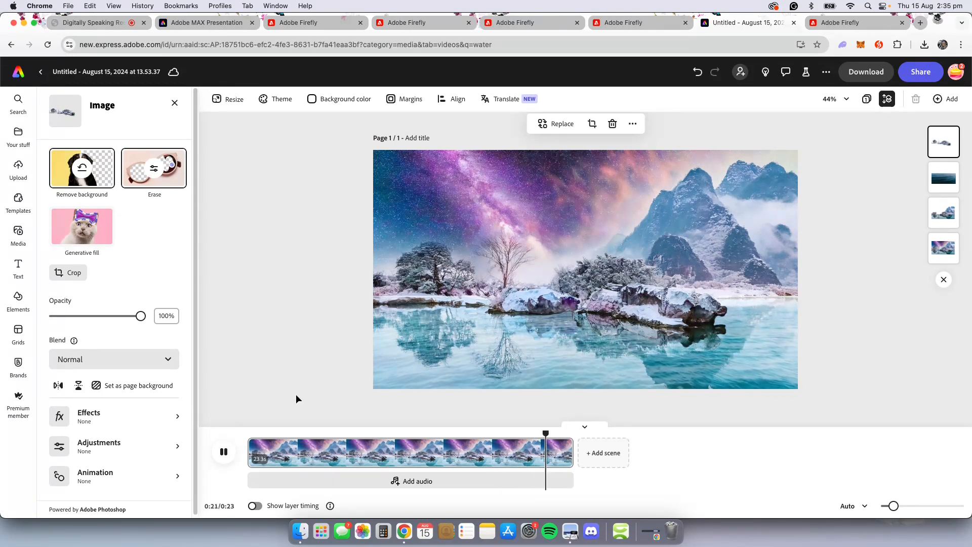
left_click(274, 342)
left_click(436, 369)
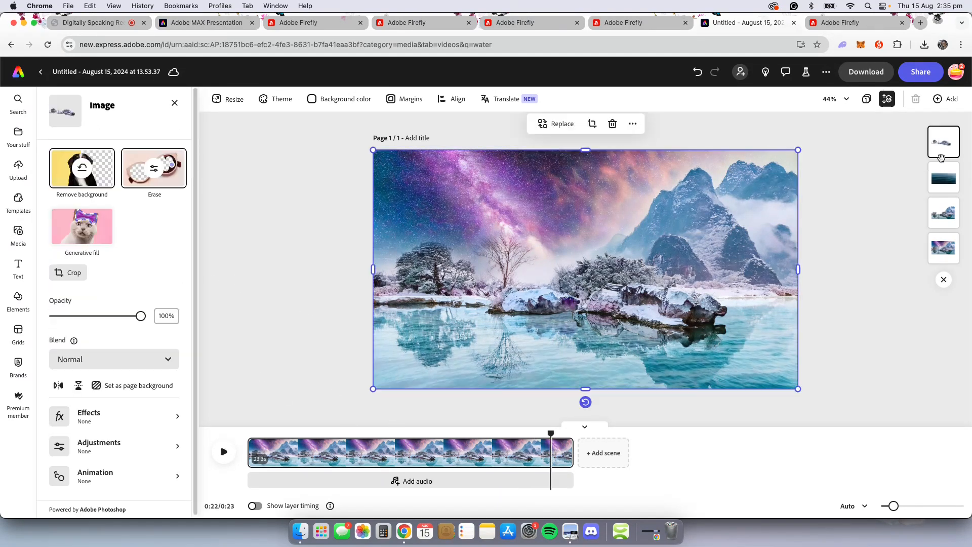
Step: Try flipping the ocean video vertically and undo the flip
left_click(409, 348)
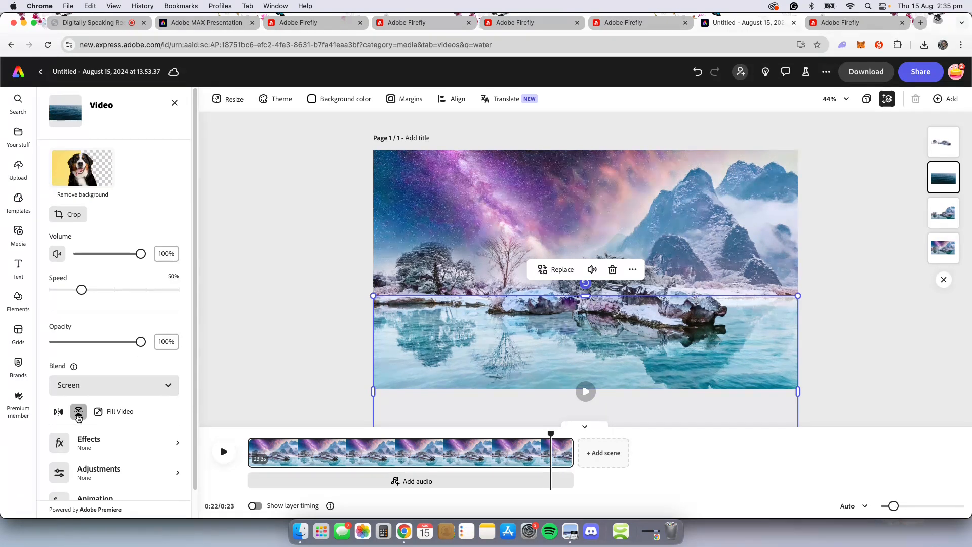
left_click(78, 412)
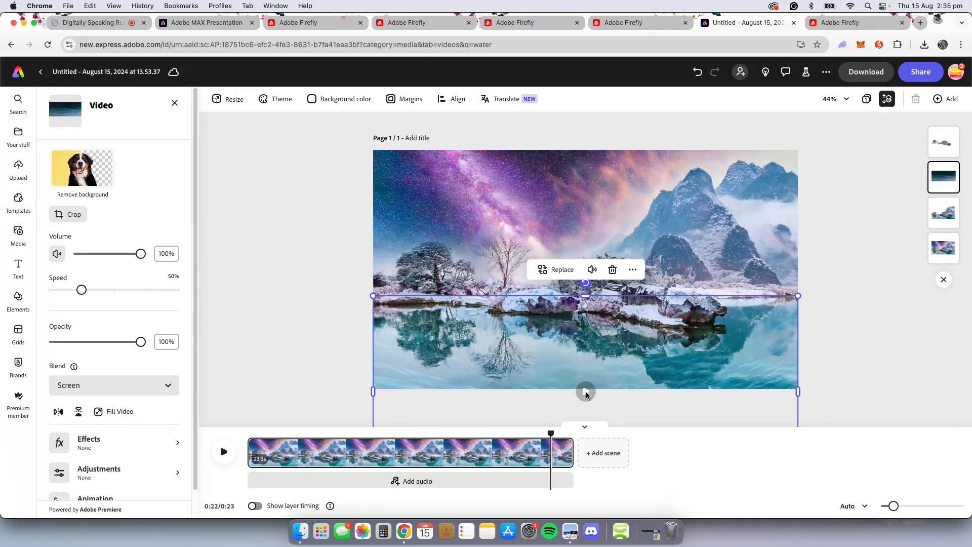
key("super+z")
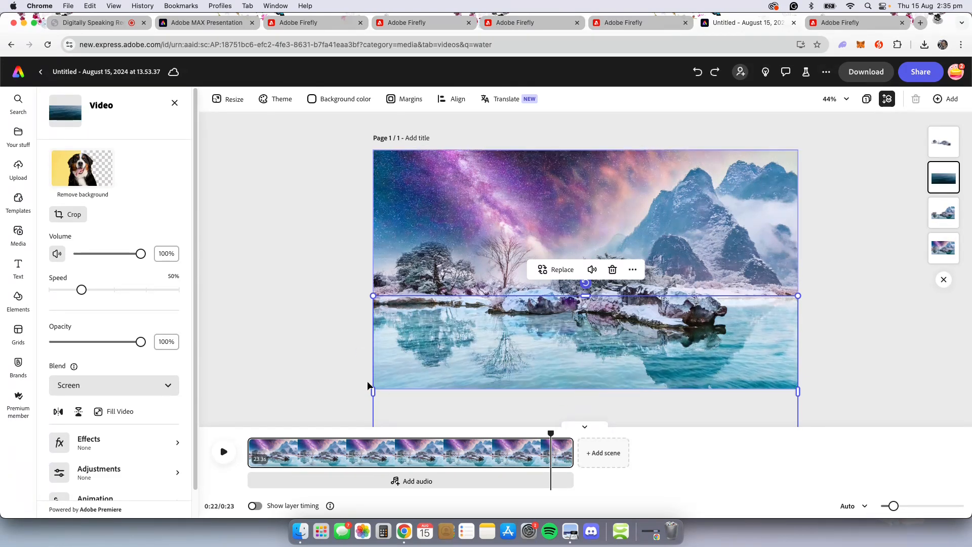
left_click(337, 362)
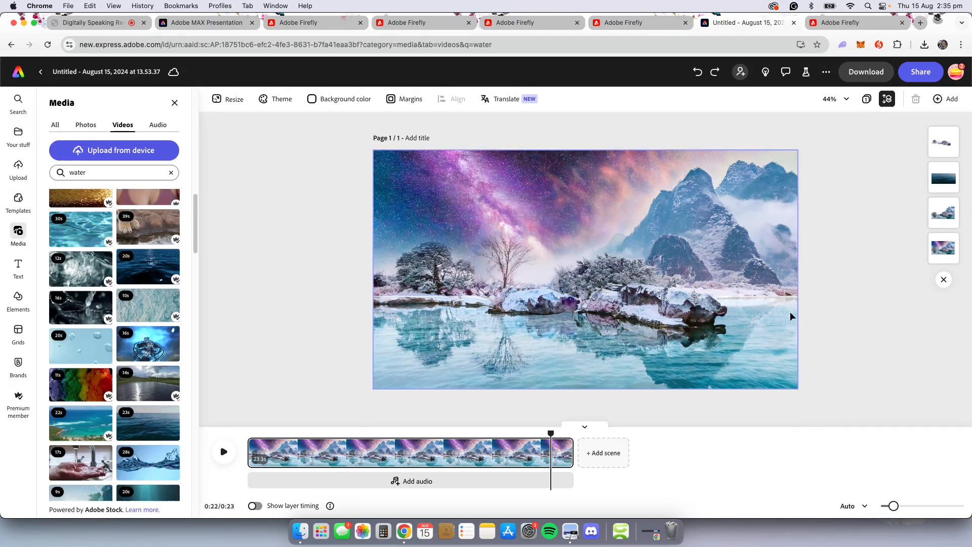
Step: Try moving the foreground rocks cutout slightly upward and undo the move
left_click(942, 153)
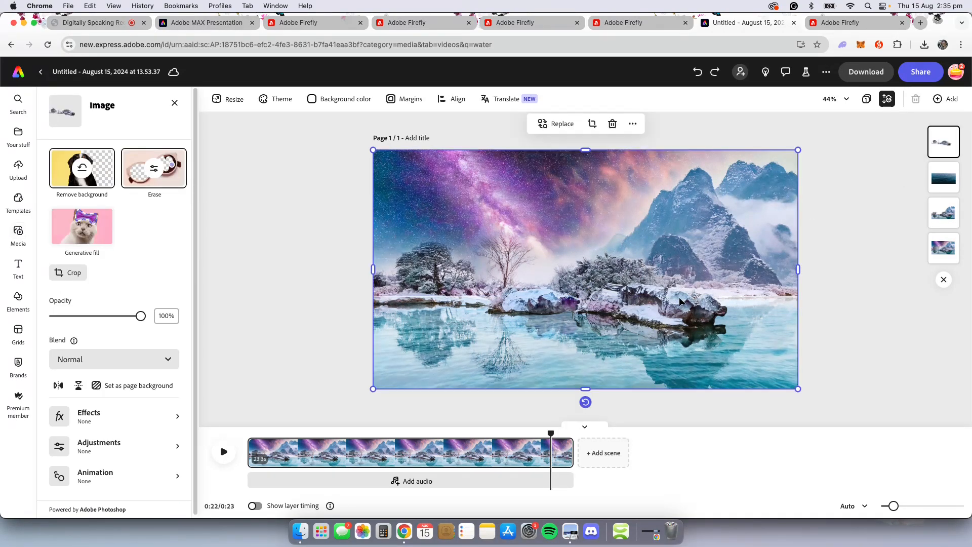
left_click_drag(679, 301, 698, 299)
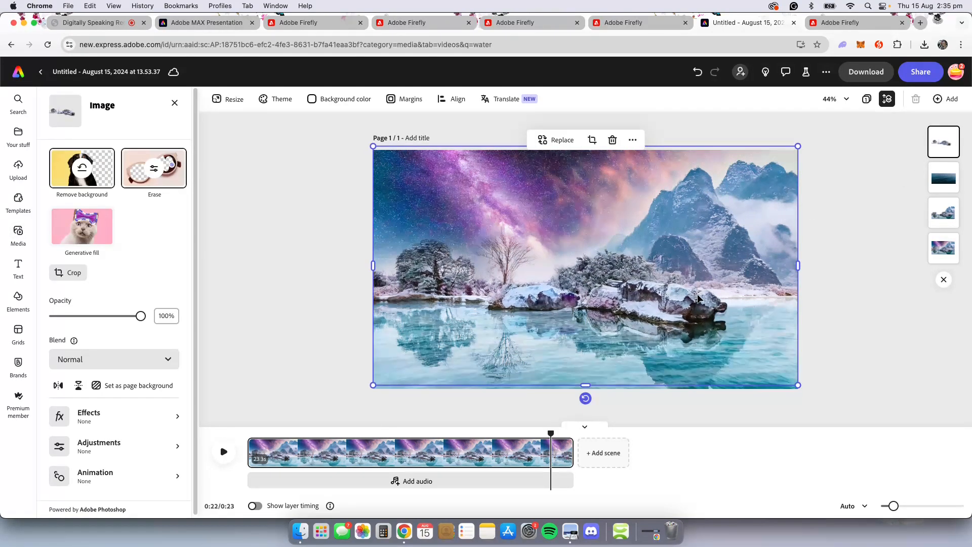
key("super+z")
left_click(836, 296)
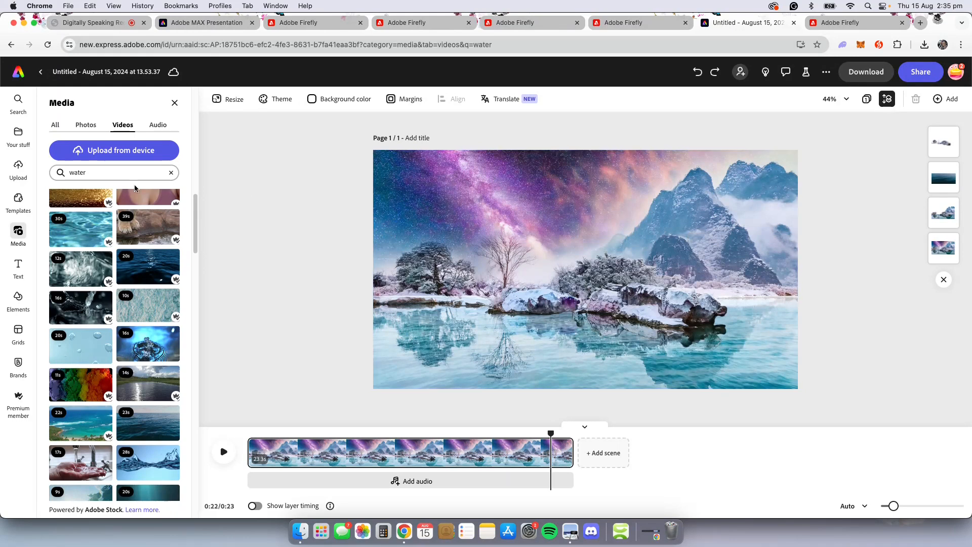
Step: Search the stock videos for "night sky"
left_click(92, 173)
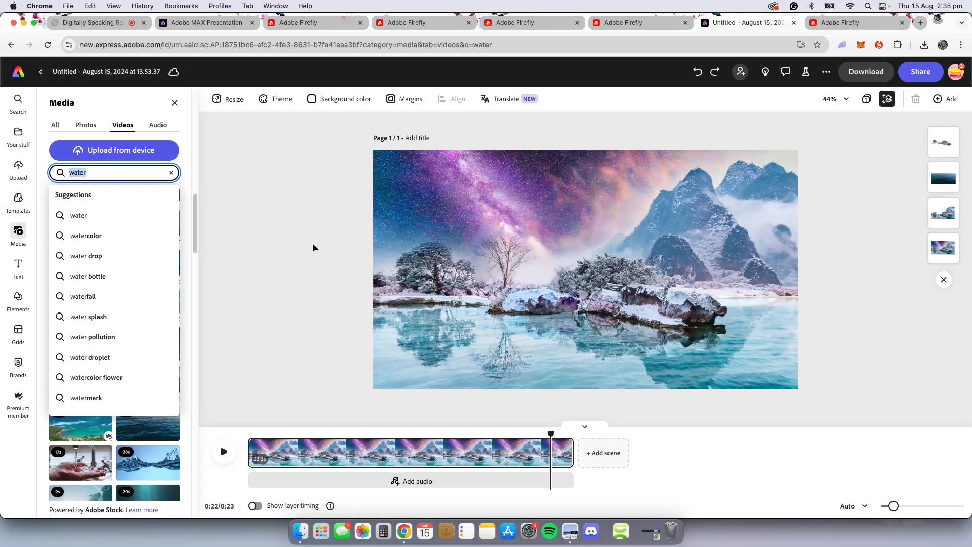
type("sky")
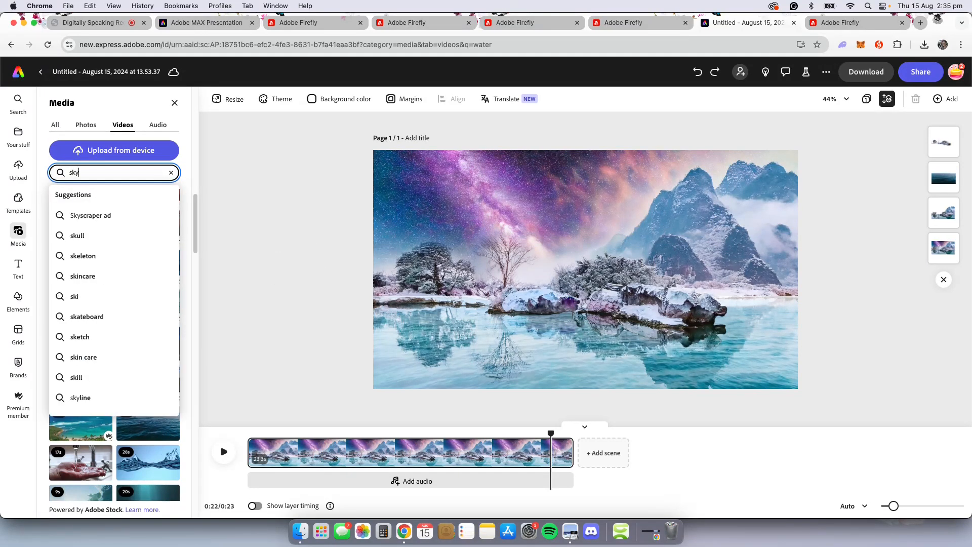
key("BackSpace")
key("BackSpace")
key("BackSpace")
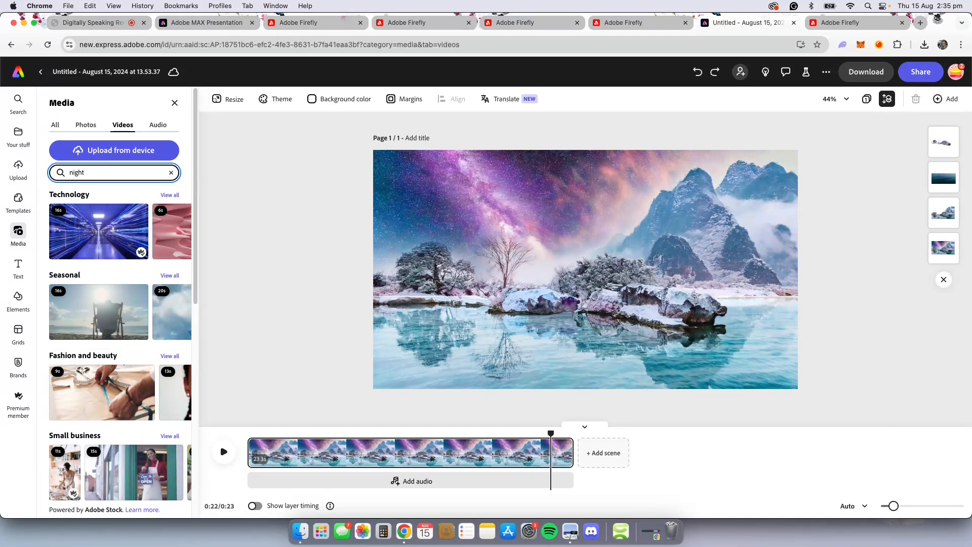
type("sky")
key("Return")
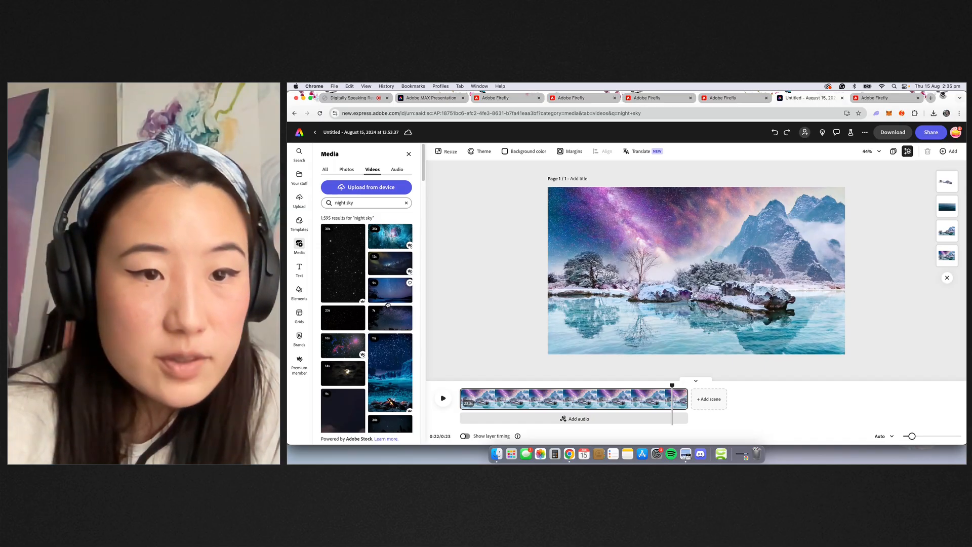
Step: Add the 9-second starry night sky video with the snowy lakeshore and enlarge it to about half the canvas width
left_click(389, 297)
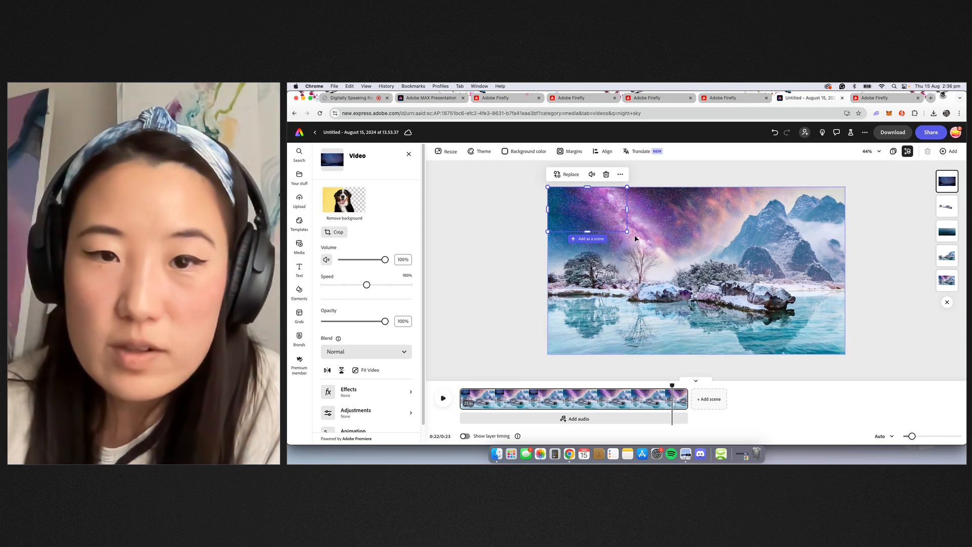
left_click_drag(627, 231, 685, 277)
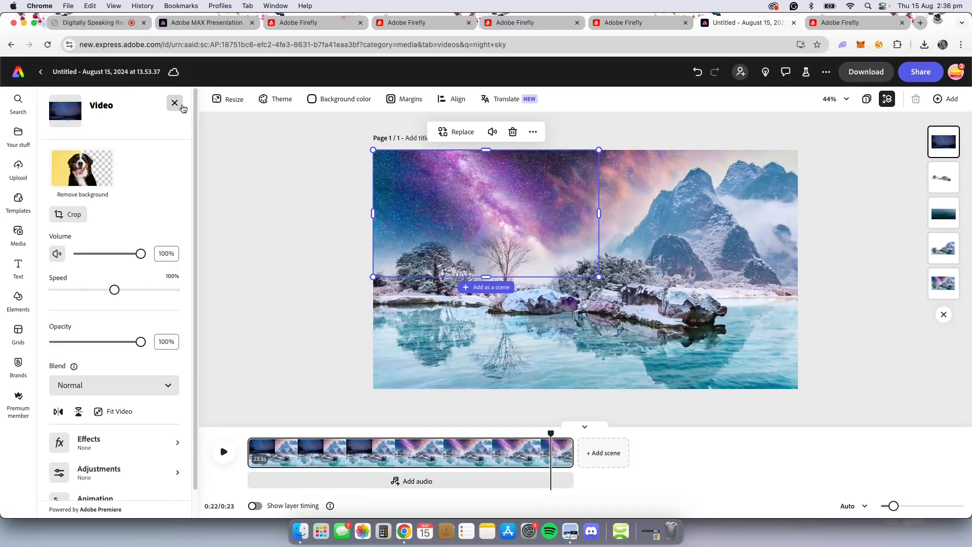
Step: Add the 7-second Milky Way night sky video and place it, enlarged, in the upper-right corner of the canvas
left_click(177, 104)
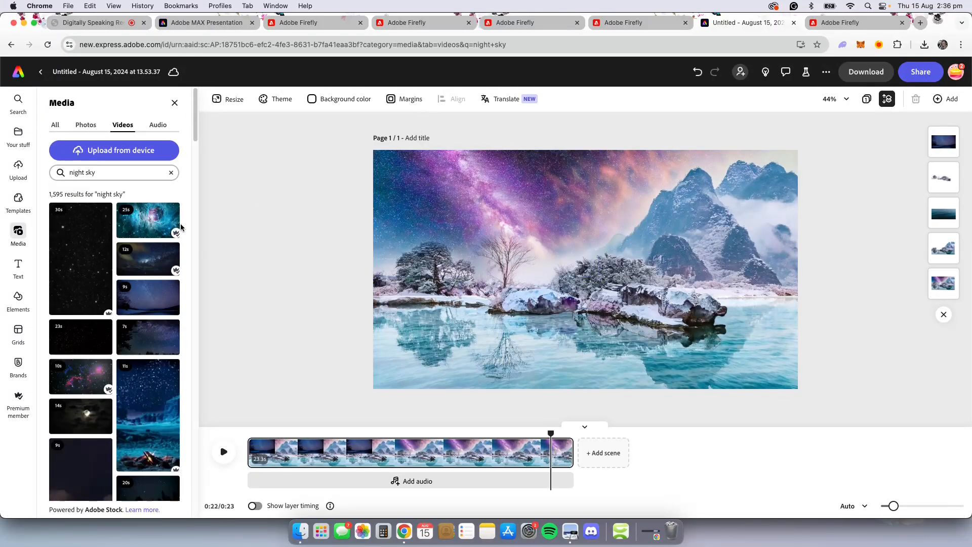
scroll(152, 238, "down", 1)
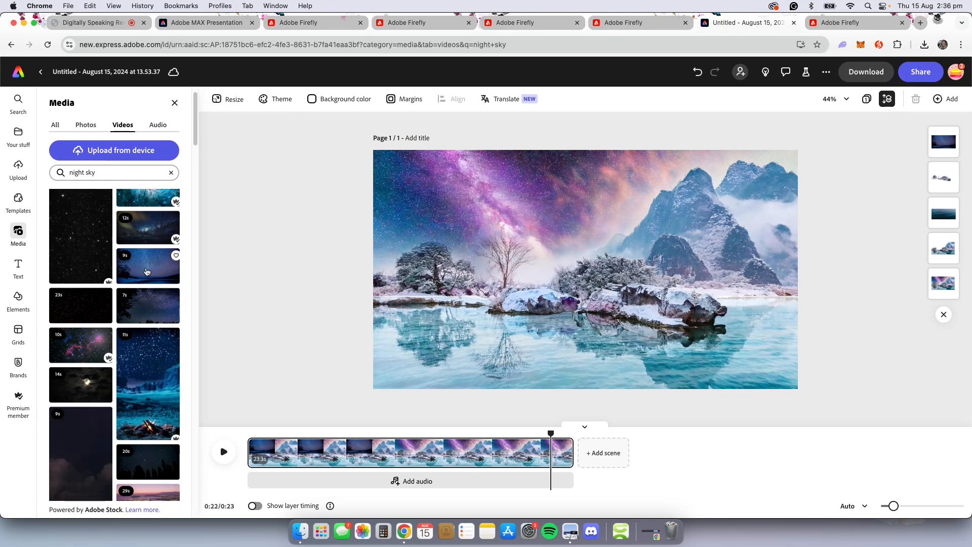
left_click(149, 315)
key("super+z")
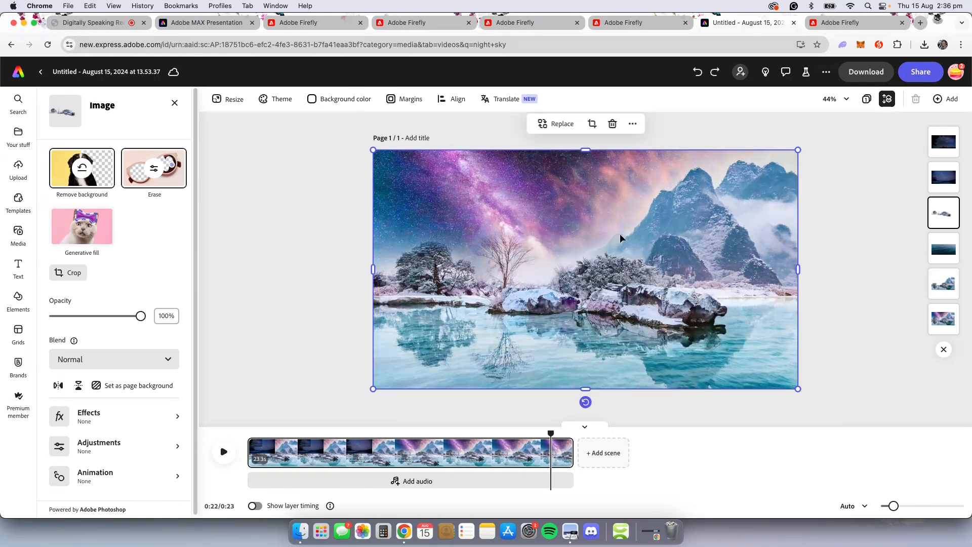
left_click(945, 144)
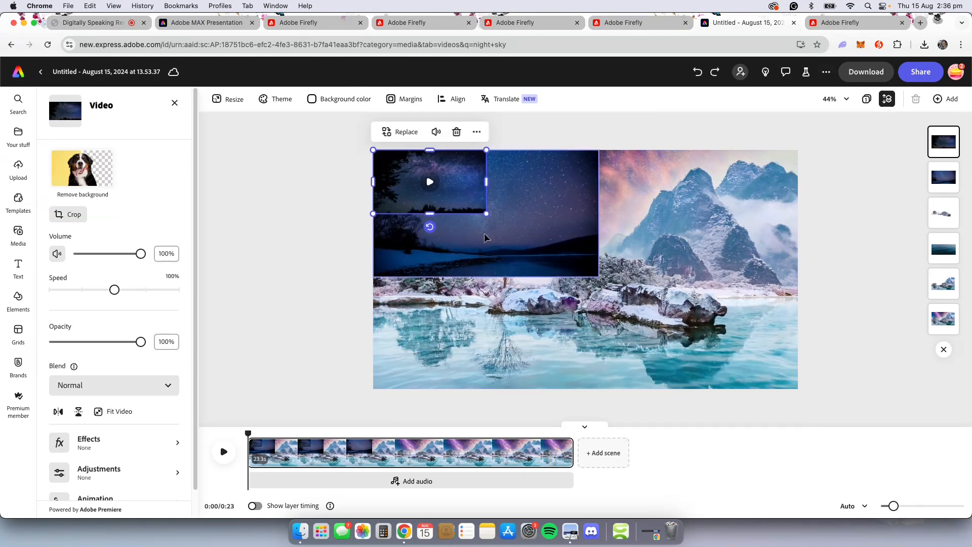
left_click_drag(473, 188, 809, 281)
left_click_drag(765, 258, 754, 234)
Step: Enlarge the 9-second night sky video to cover the canvas and crop its lower part away up to the shoreline
left_click(566, 223)
left_click_drag(598, 276, 799, 389)
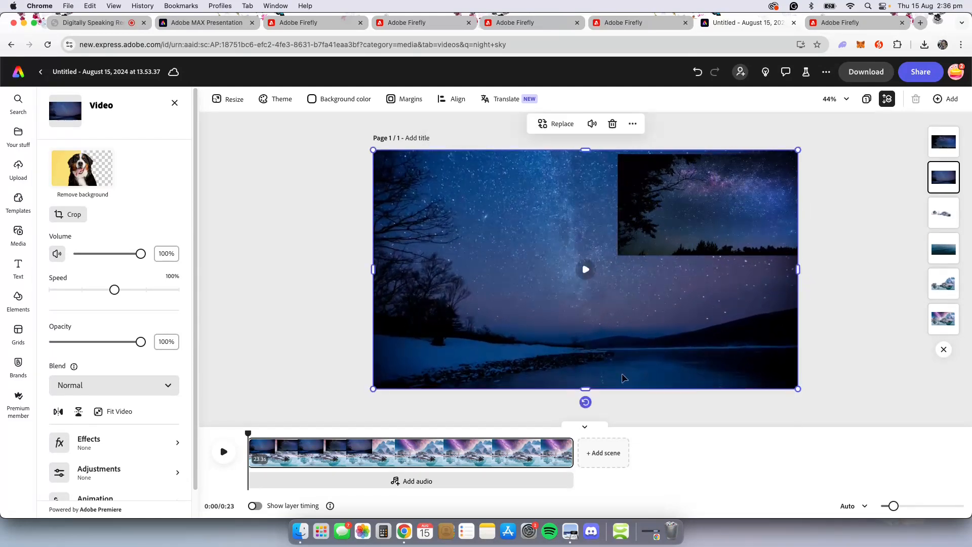
left_click_drag(588, 388, 581, 292)
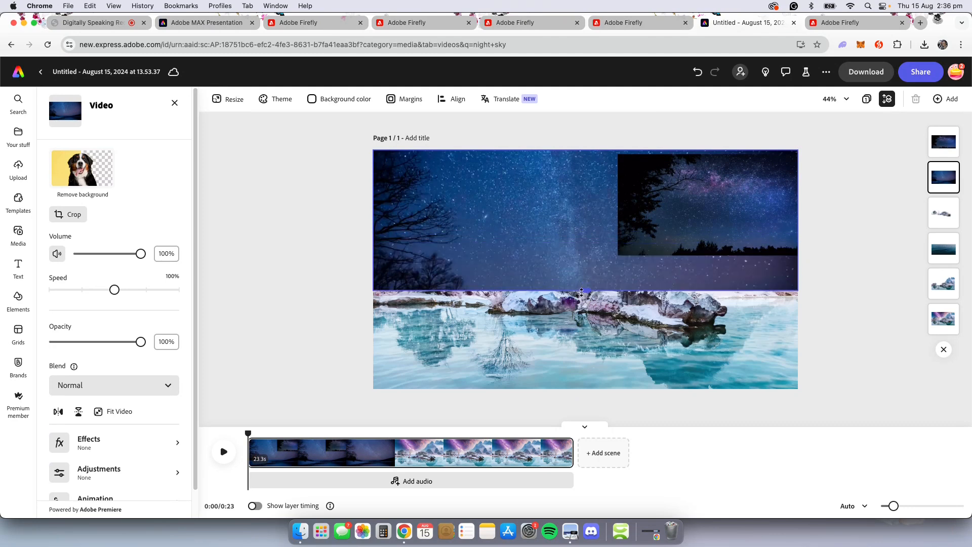
mouse_move(678, 234)
left_mouse_down()
mouse_move(669, 304)
mouse_move(680, 230)
left_mouse_up()
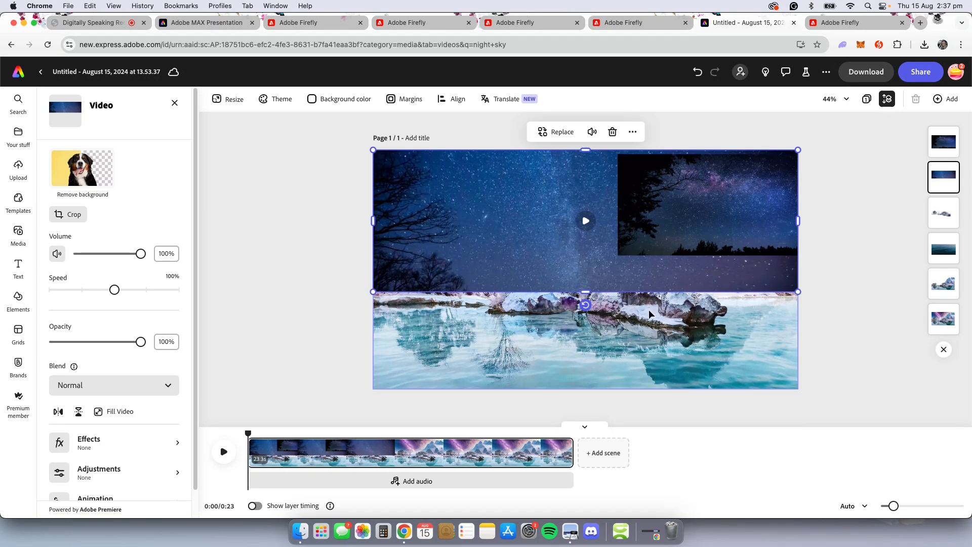
Step: Move the cropped night sky video beneath the mountain cutout layer and delete the smaller Milky Way video
left_click_drag(952, 185, 912, 282)
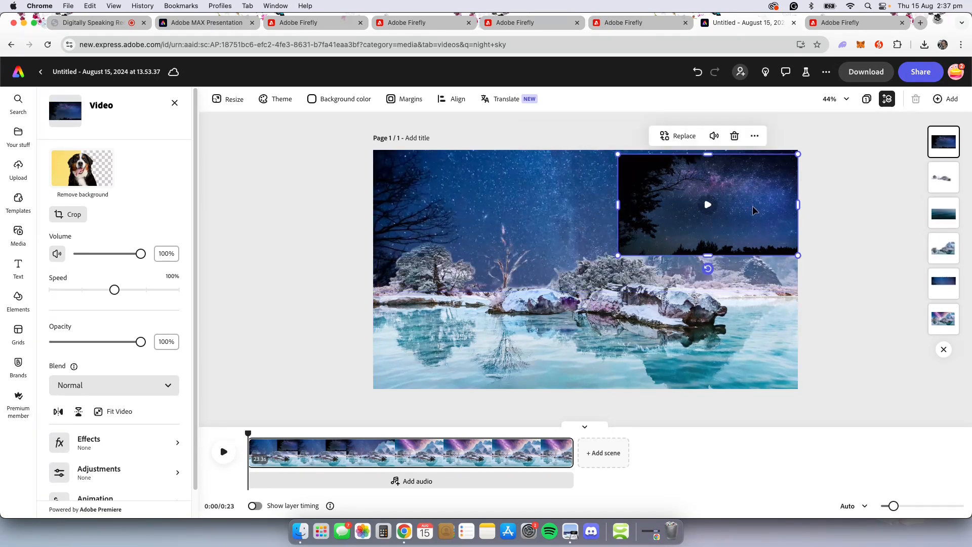
key("Delete")
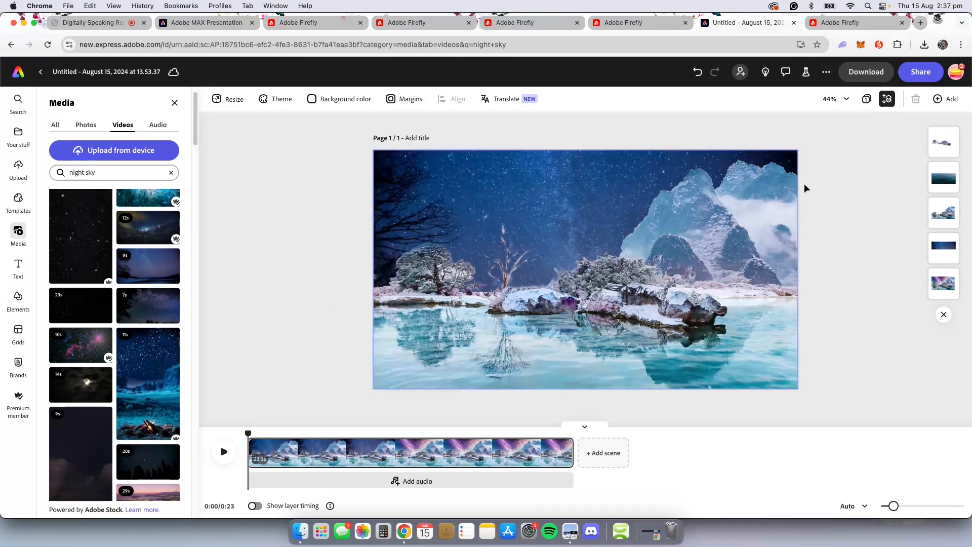
Step: Set the night sky video's blend mode to Screen and play the scene to judge the stars
left_click(549, 175)
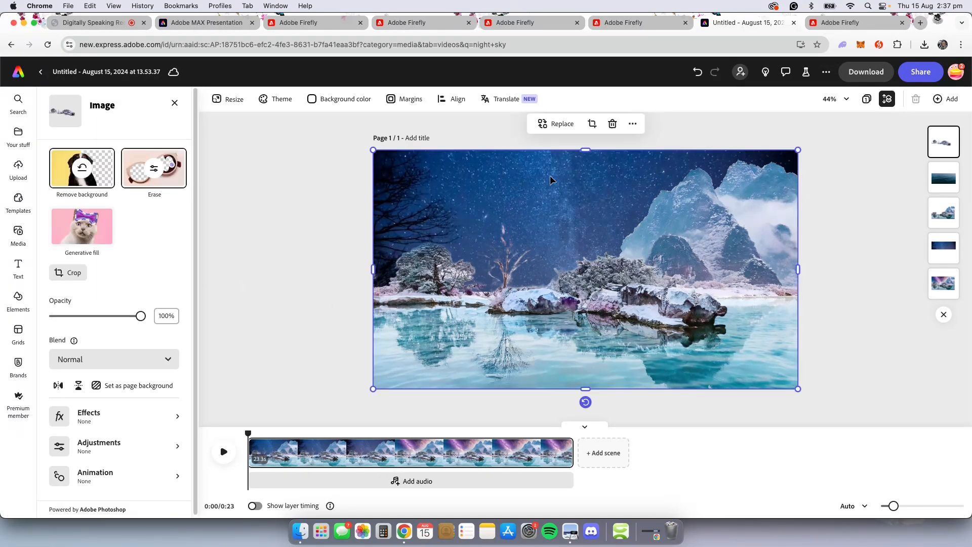
left_click(943, 247)
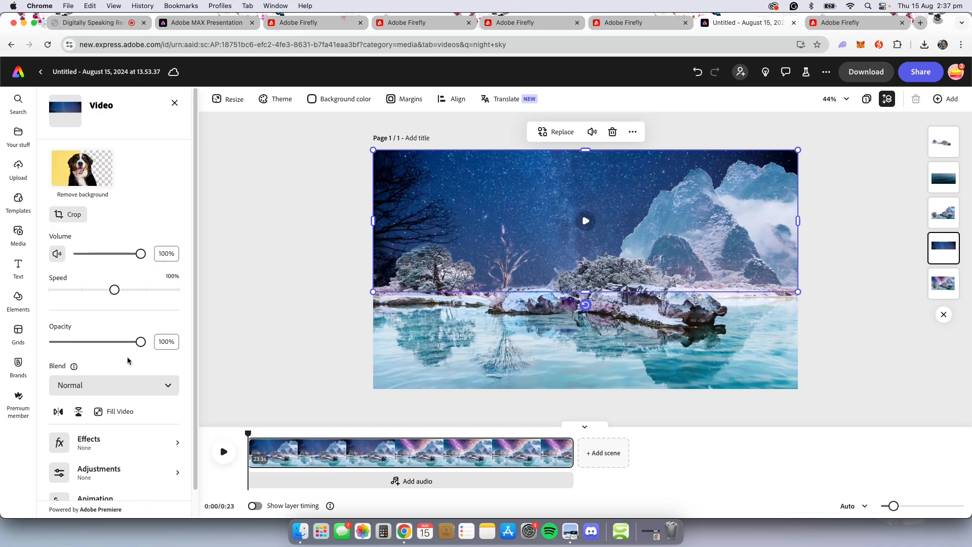
left_click(116, 384)
left_click(137, 348)
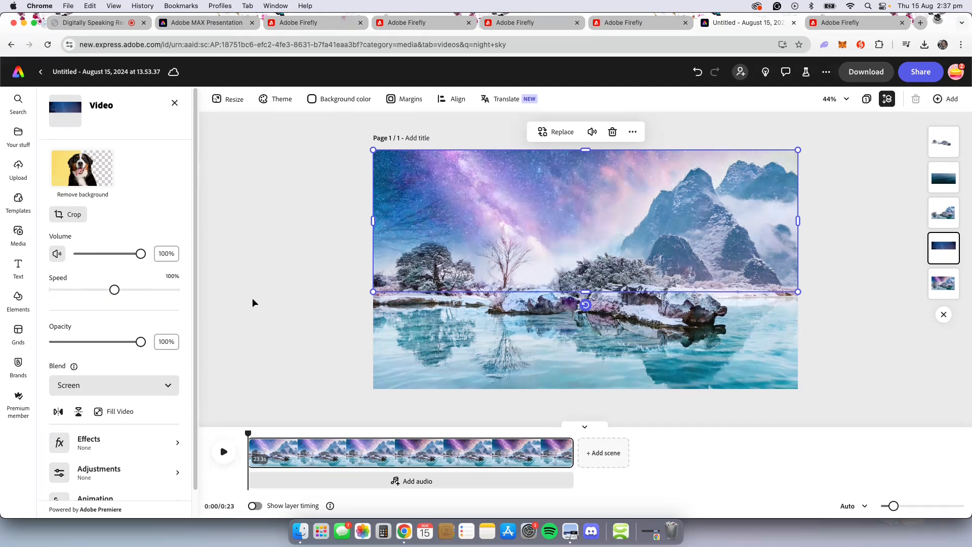
left_click(224, 451)
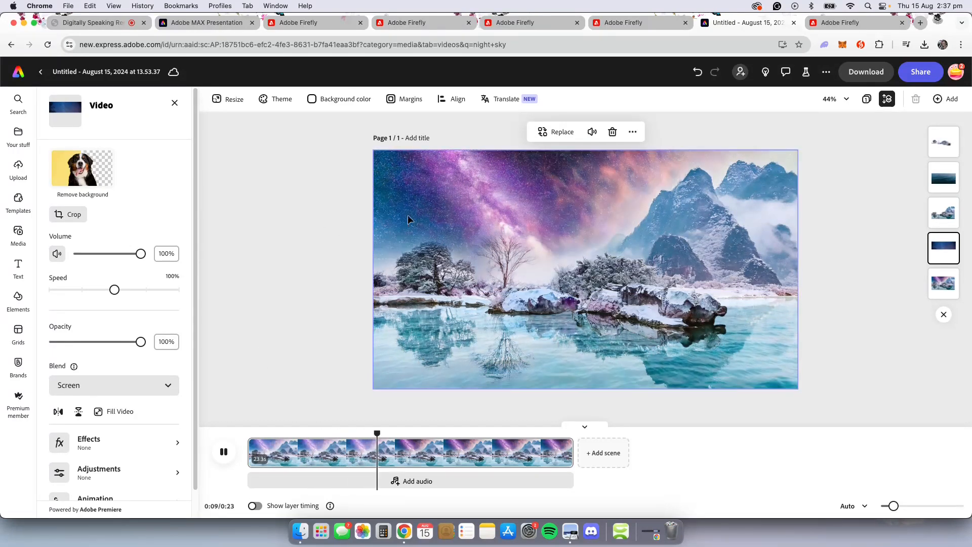
left_click_drag(398, 433, 427, 454)
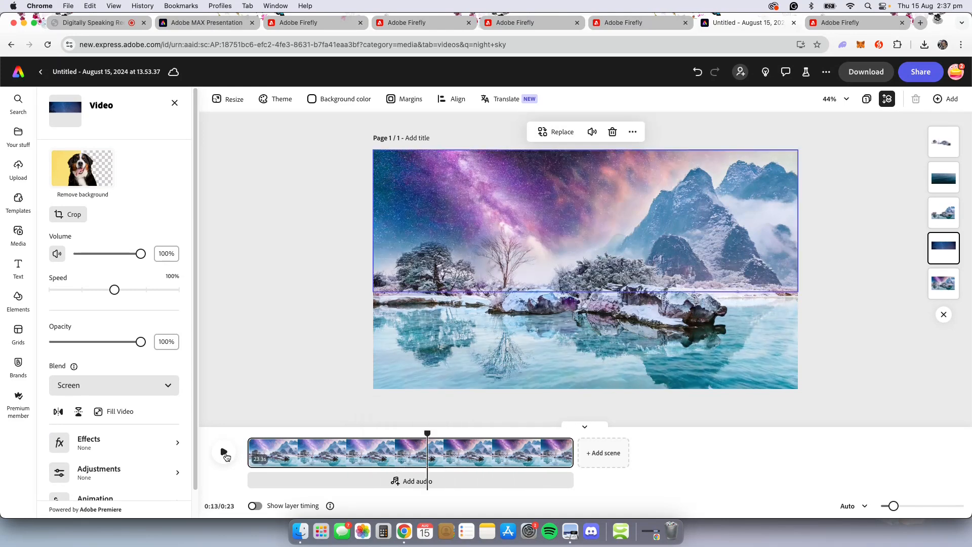
Step: Show the scene's layer timing and play the scene from about 9 seconds
left_click(556, 447)
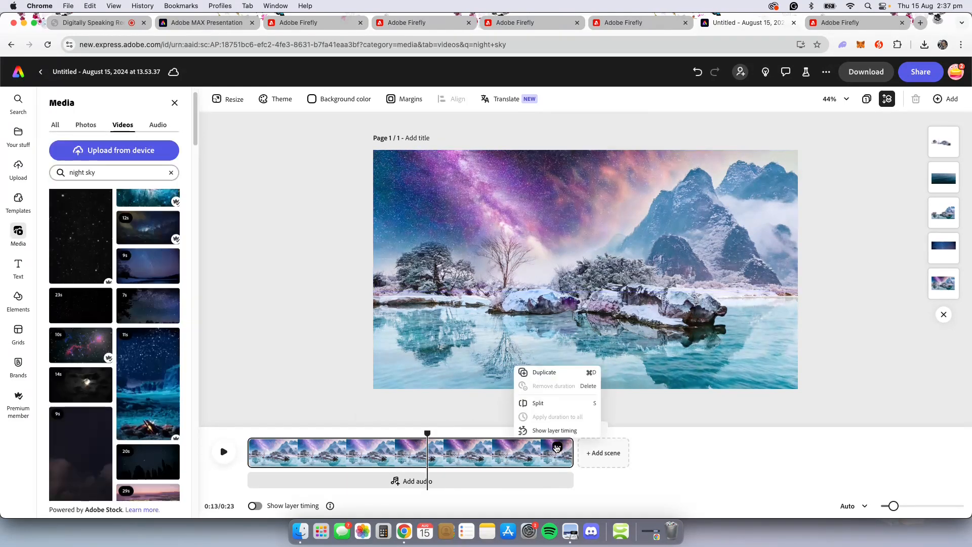
left_click(585, 435)
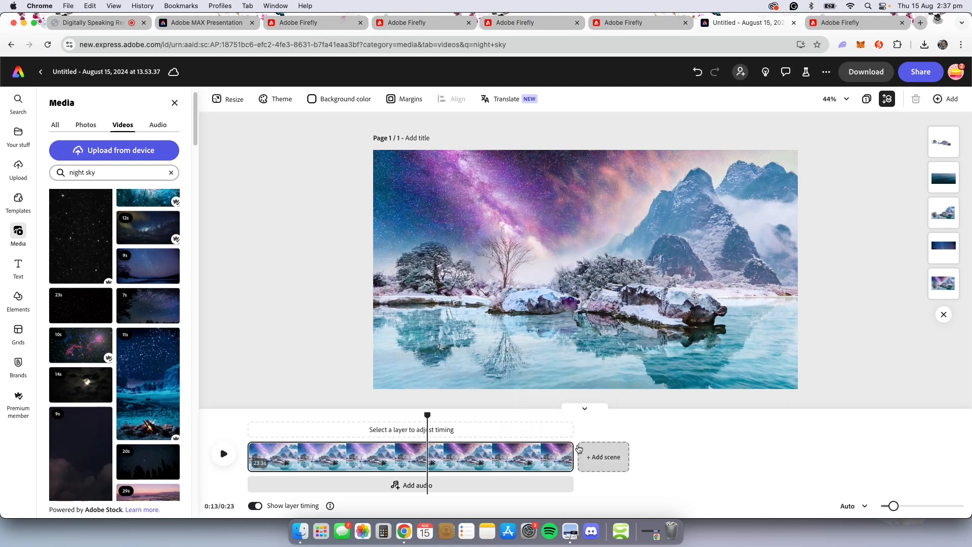
left_click(368, 457)
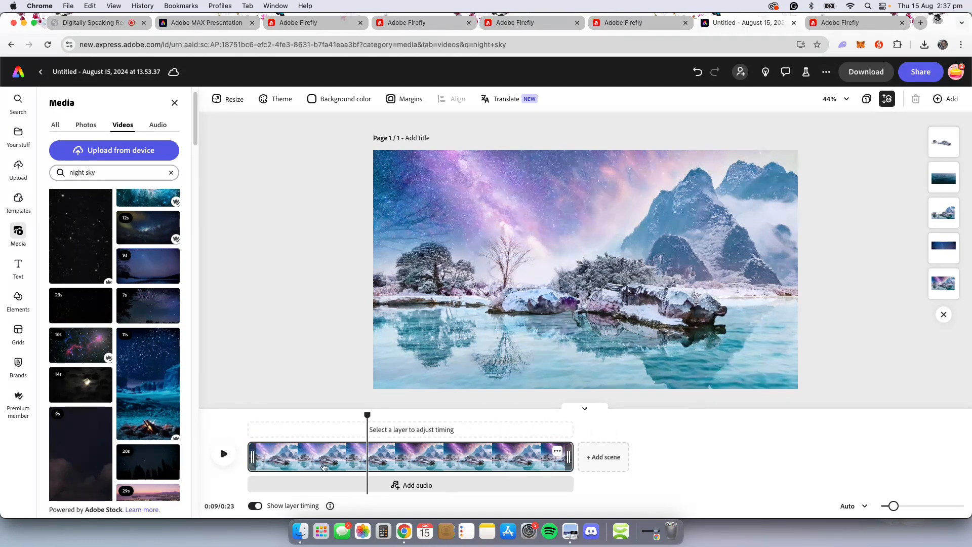
left_click(226, 458)
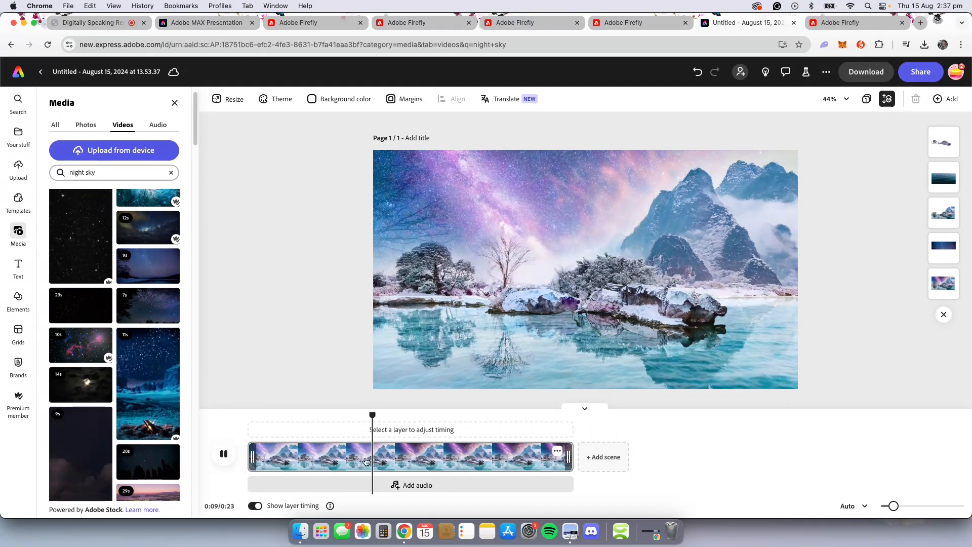
Step: Check the ocean video's timing near the scene's end and shorten the scene to 14.7 seconds
left_click(944, 180)
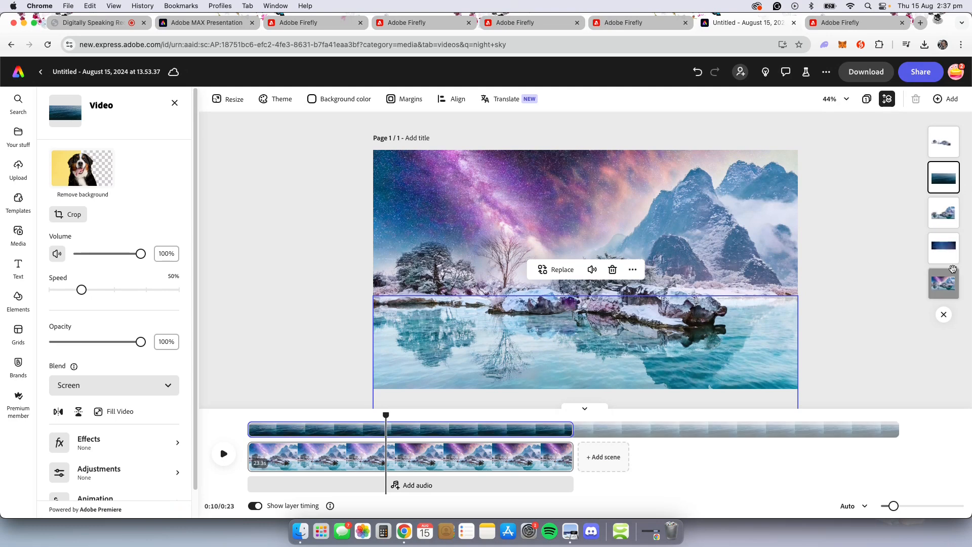
left_click(562, 435)
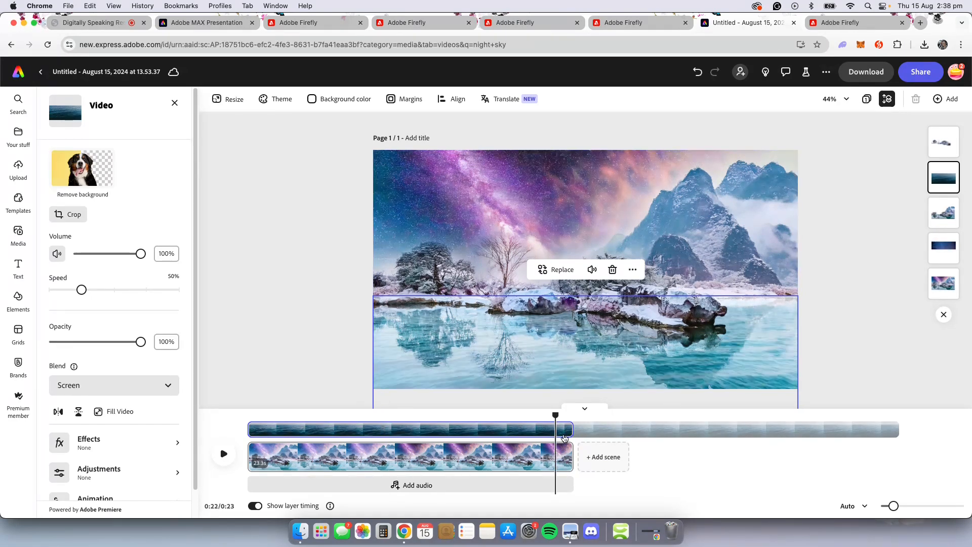
left_click_drag(571, 458, 450, 457)
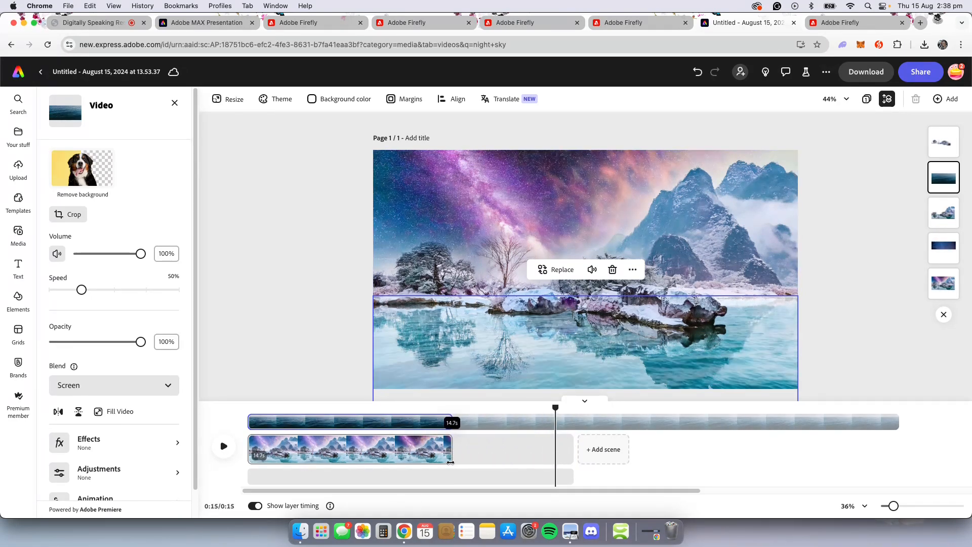
Step: Check where the night sky video's timing ends and shorten the scene to 9.2 seconds to match it
left_click(880, 279)
left_click(926, 255)
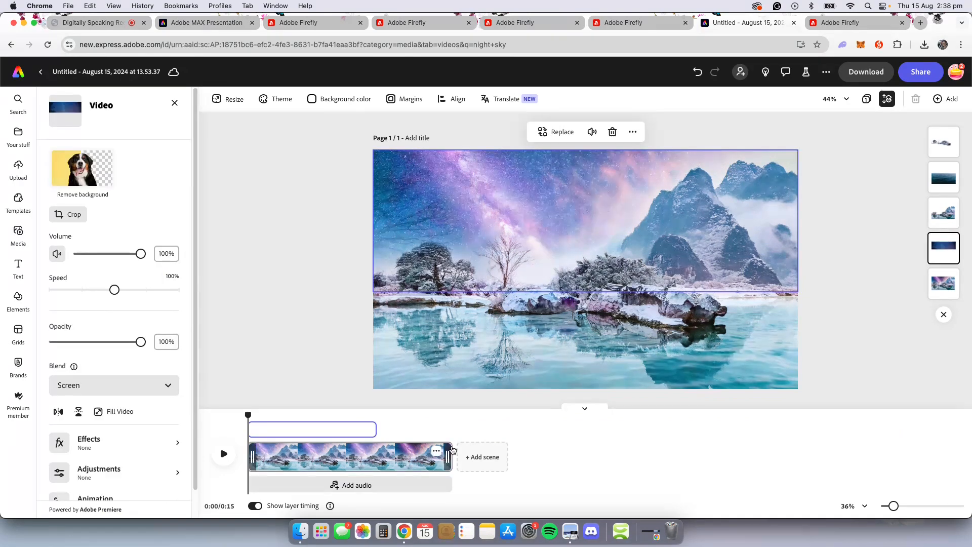
left_click(362, 430)
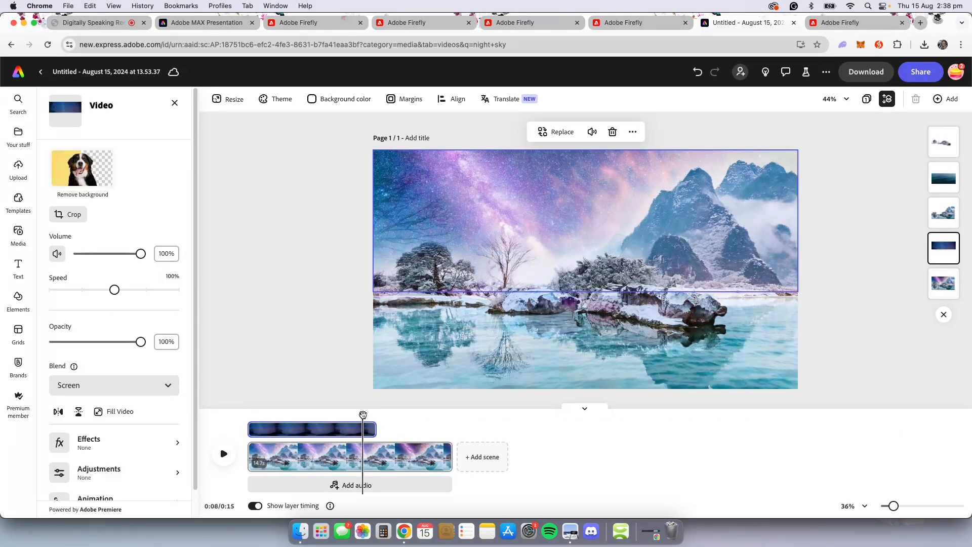
left_click_drag(362, 415, 375, 415)
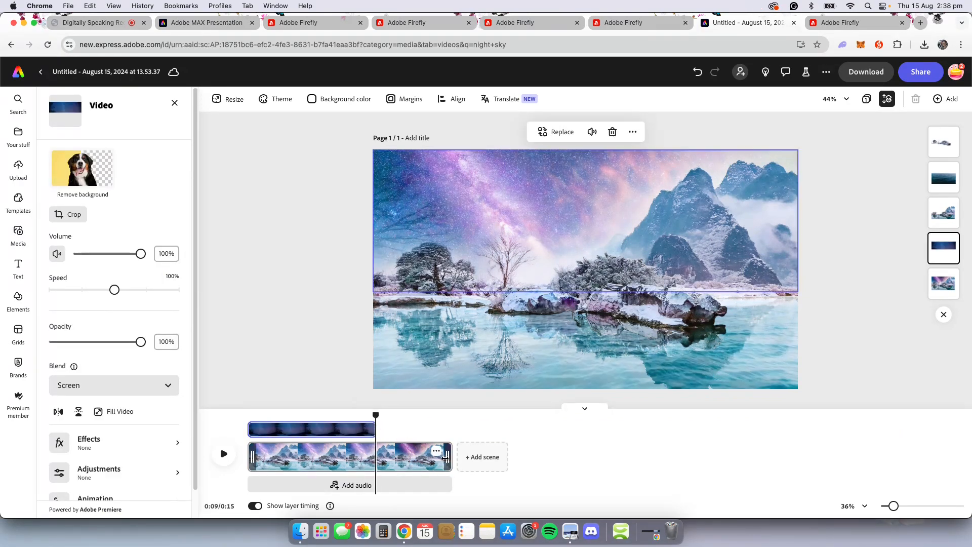
left_click_drag(446, 457, 370, 460)
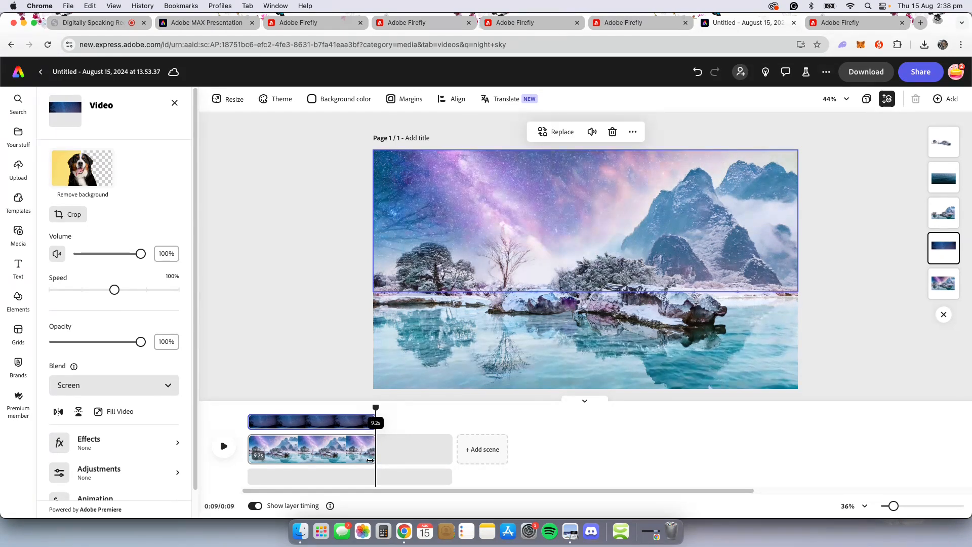
Step: Rewind the shortened scene to its start and play it through
left_click(548, 433)
left_click_drag(373, 417, 246, 415)
left_click(223, 454)
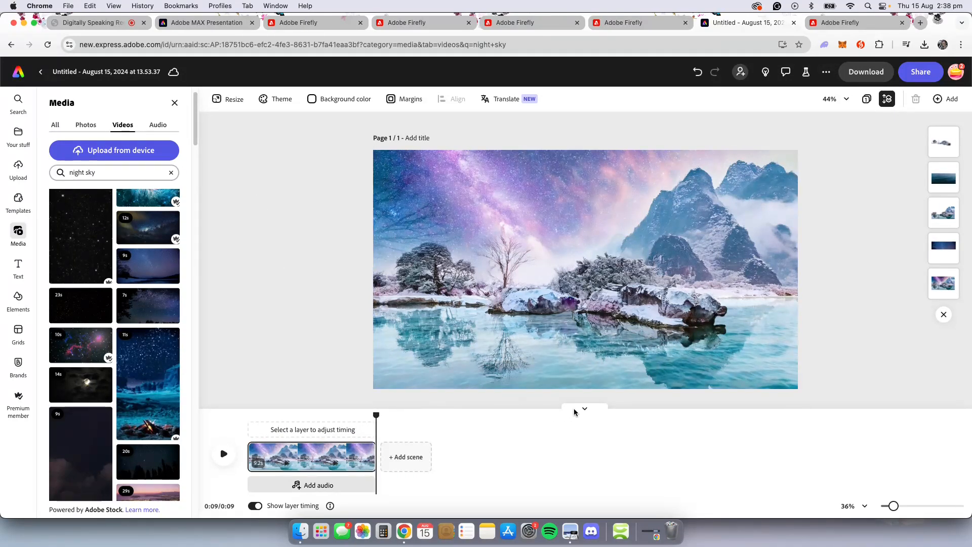
Step: Examine the Social text templates for a suitable title design
left_click(23, 269)
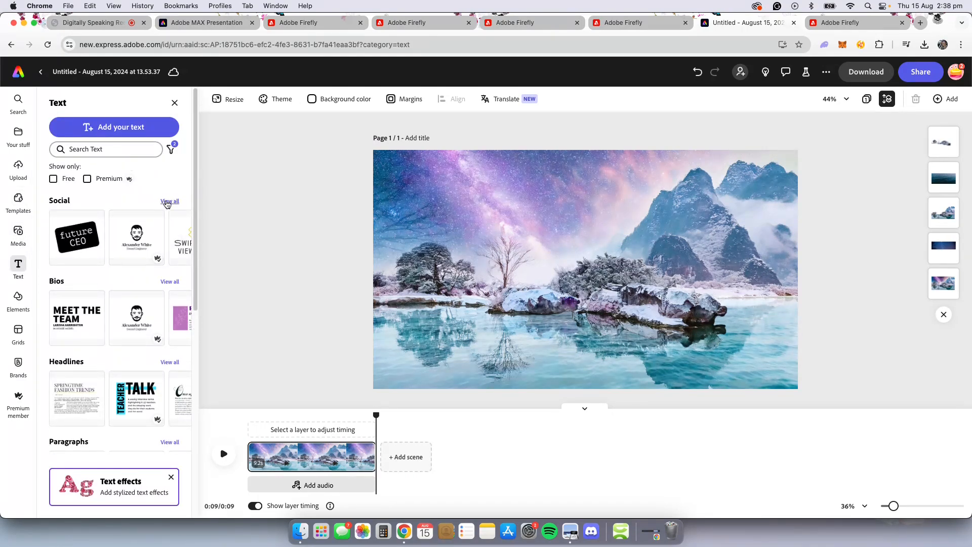
left_click(167, 201)
scroll(154, 248, "down", 5)
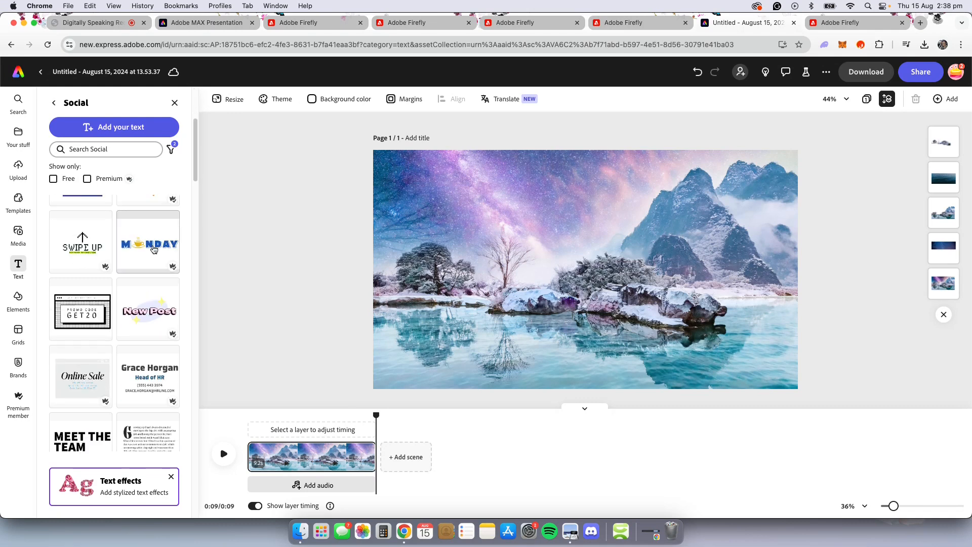
scroll(154, 248, "down", 10)
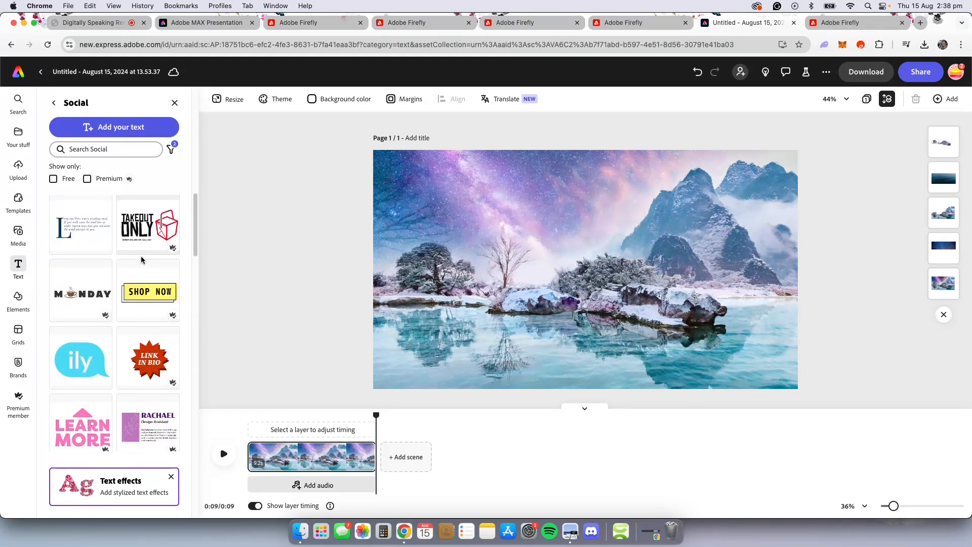
scroll(142, 278, "down", 8)
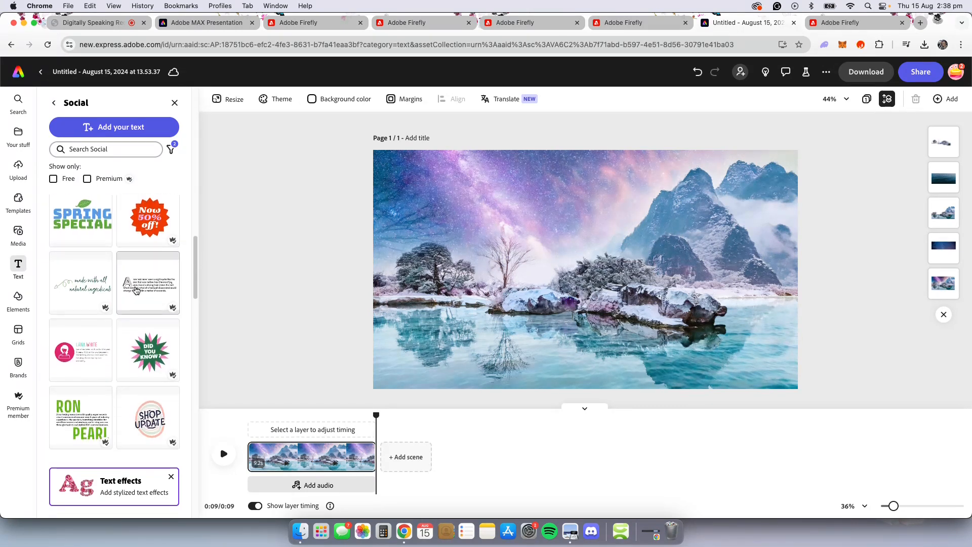
scroll(125, 298, "down", 2)
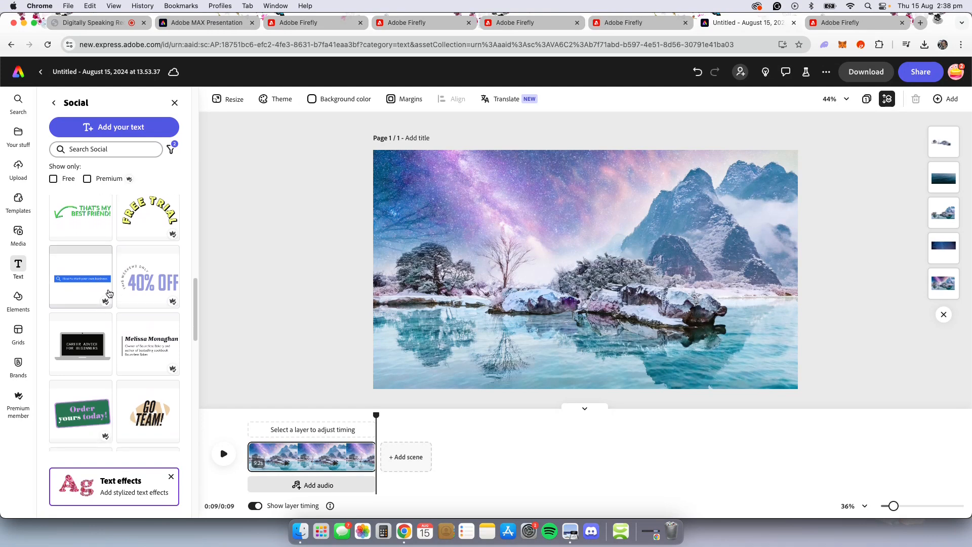
scroll(107, 317, "down", 6)
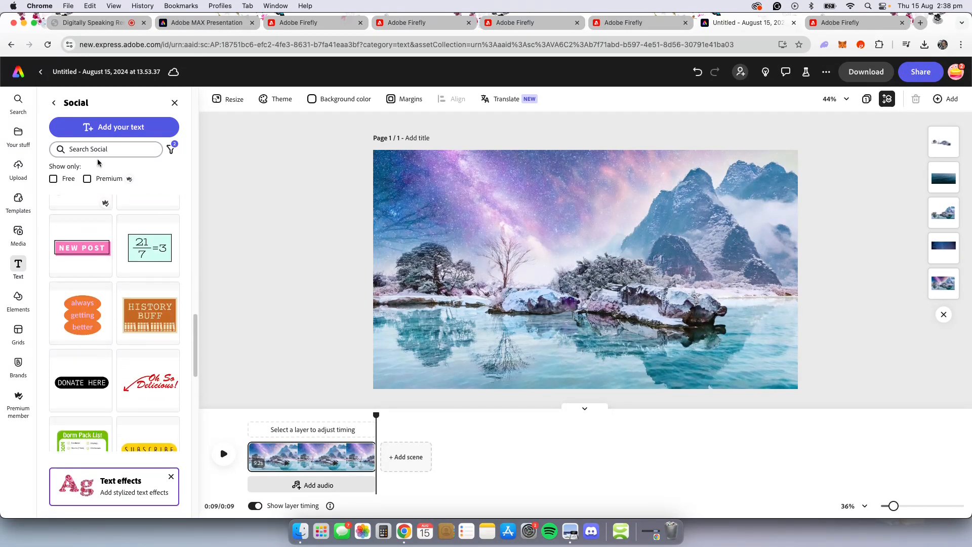
left_click(54, 103)
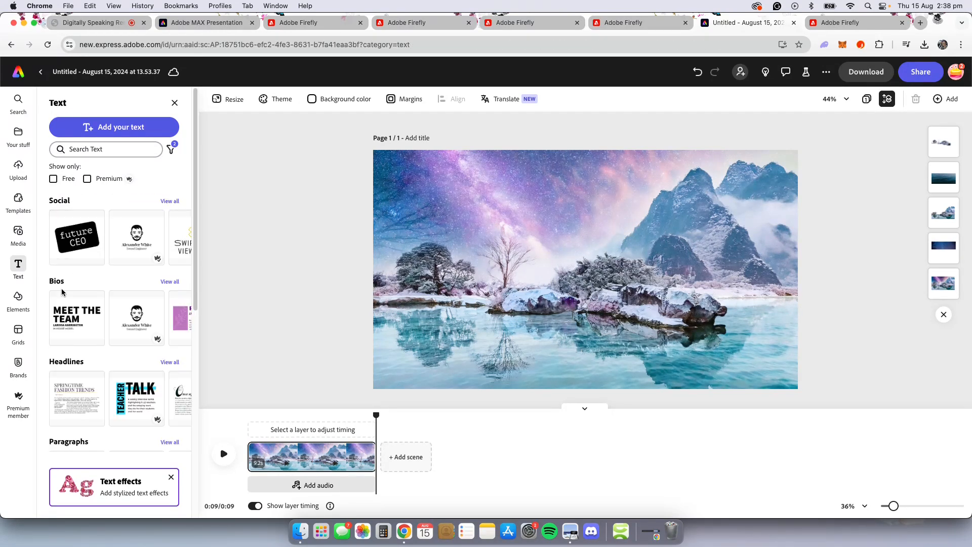
Step: Copy the "Let's begin" heading from page 7 of the Adobe MAX Presentation into the landscape scene and enlarge it to size 270
left_click(221, 26)
left_click(415, 205)
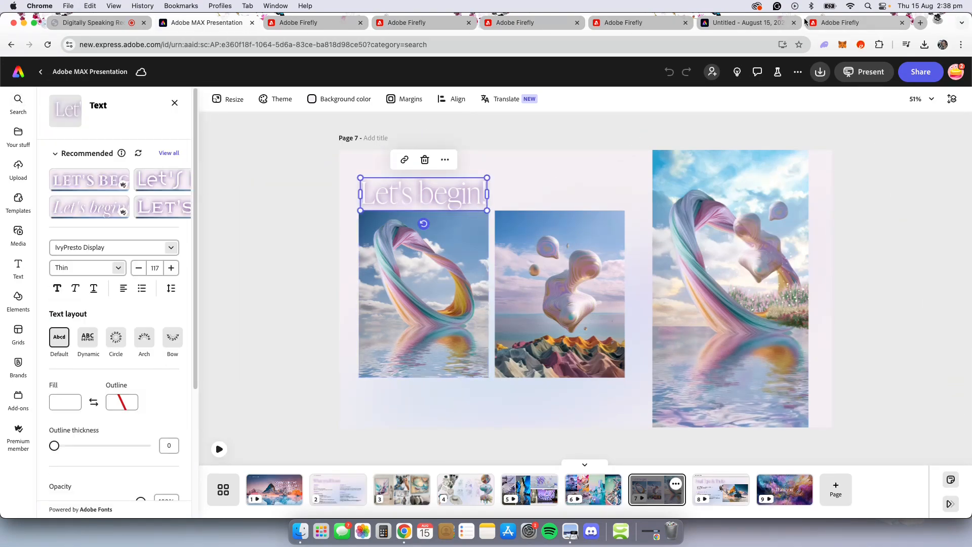
left_click(747, 22)
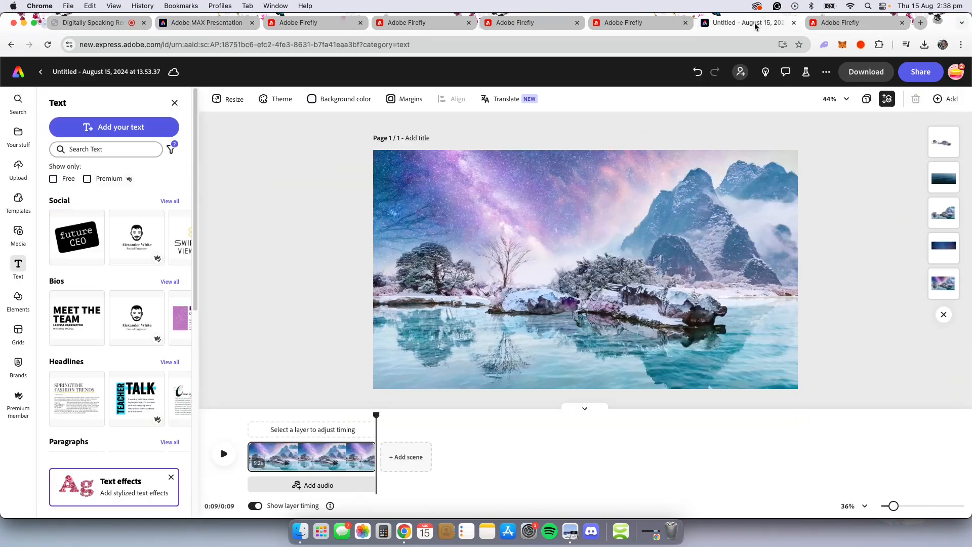
left_click(513, 238)
key("super+v")
left_click_drag(500, 202, 644, 239)
Step: Replace the pasted heading's wording with "Title" and enlarge it to size 365
double_click(594, 204)
type("T")
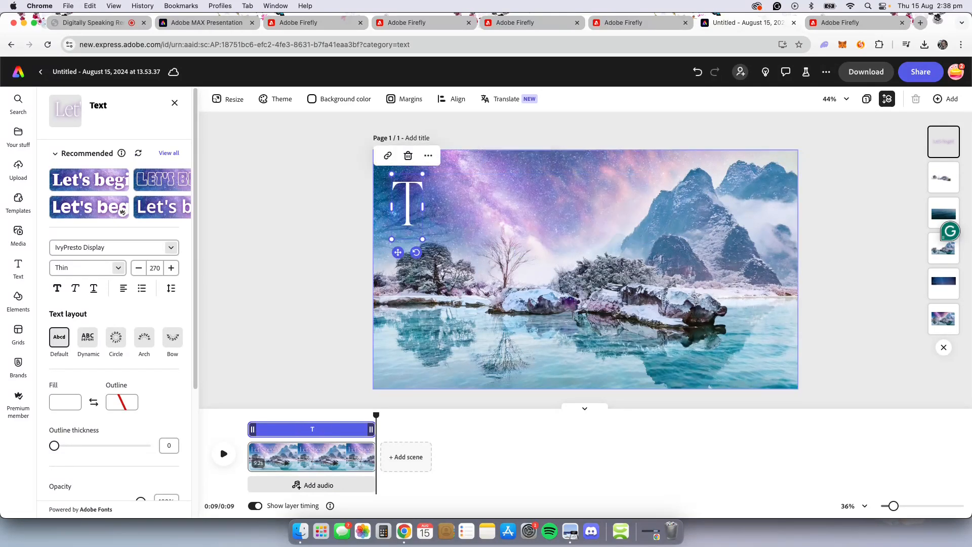
type("O")
key("BackSpace")
type("itle")
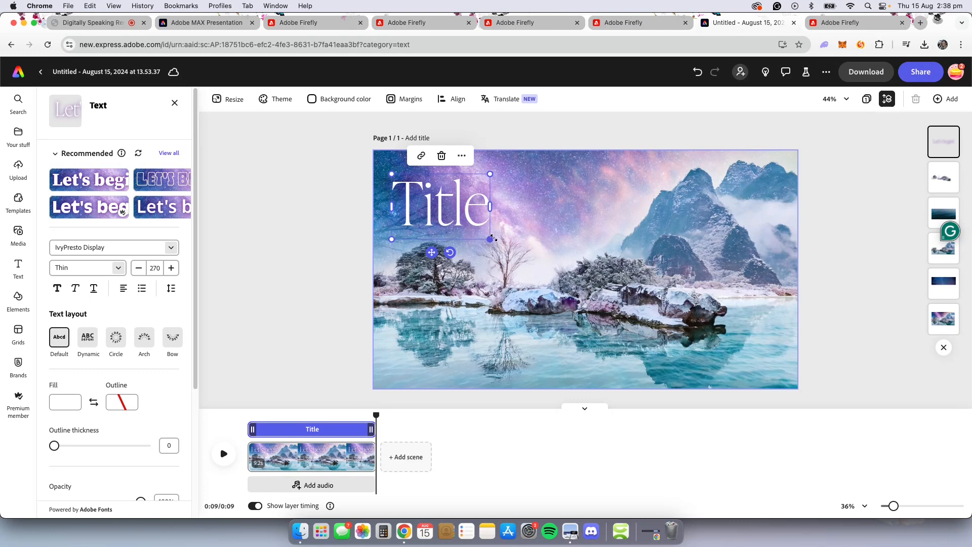
left_click_drag(494, 238, 525, 262)
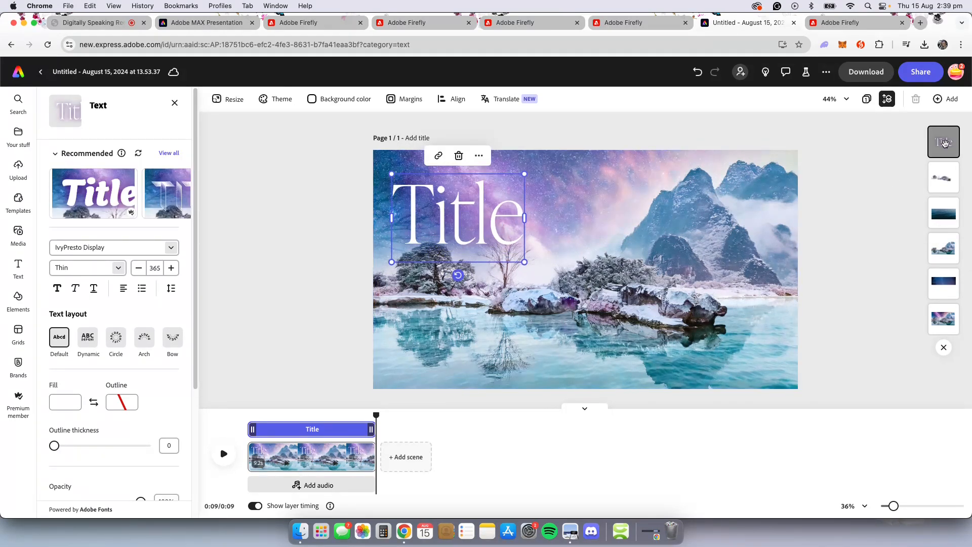
Step: Move the title's layer beneath the foreground island cutout and shift the text closer to the scene's centre
left_click_drag(944, 143, 944, 178)
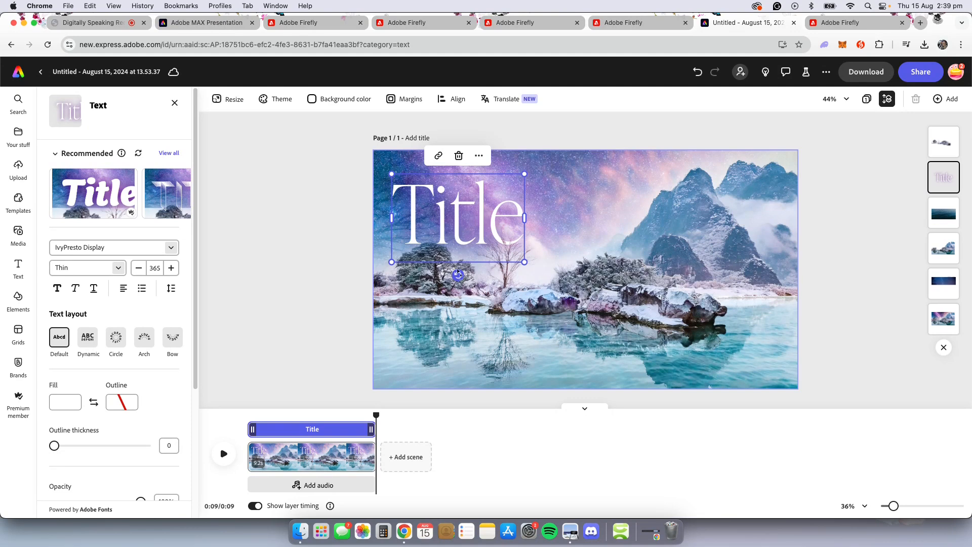
left_click_drag(458, 273, 516, 247)
double_click(534, 235)
left_click(926, 182)
left_click(945, 182)
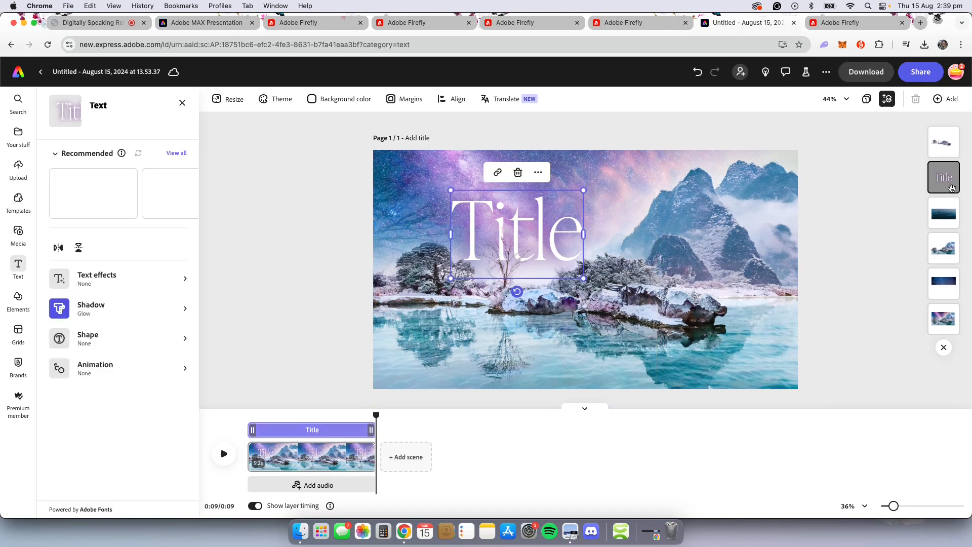
left_click(572, 238)
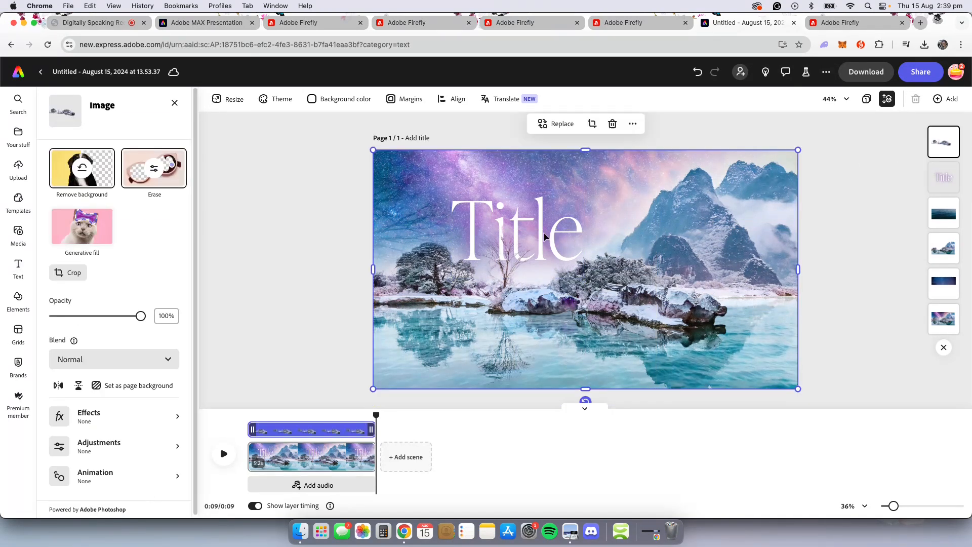
Step: Bring the title layer back to the front and change its wording to "Hello!"
left_click_drag(943, 177, 943, 139)
left_click(943, 140)
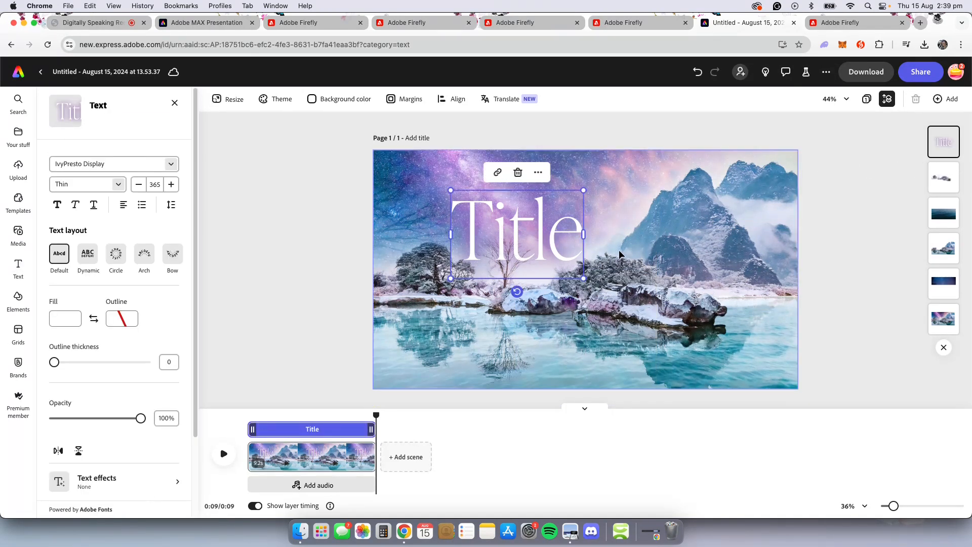
double_click(541, 240)
type("Hello!")
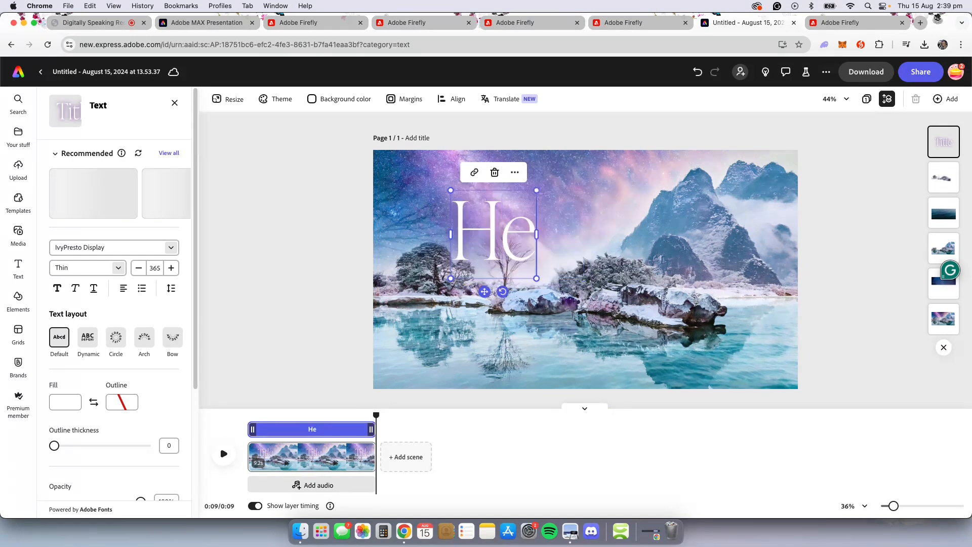
left_click(281, 294)
Step: Move the "Hello!" text slightly lower and place its layer beneath the foreground island cutout
left_click(559, 223)
left_click(773, 257)
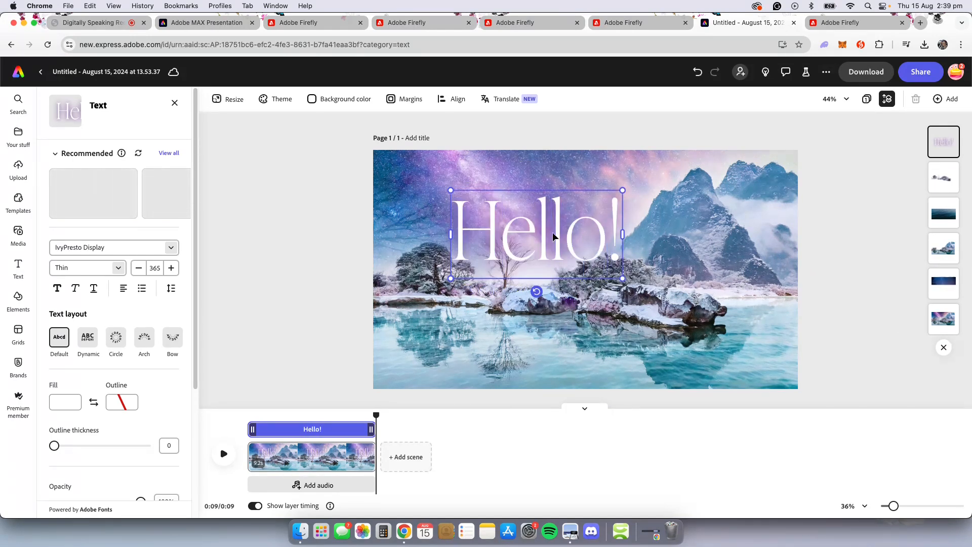
left_click(855, 283)
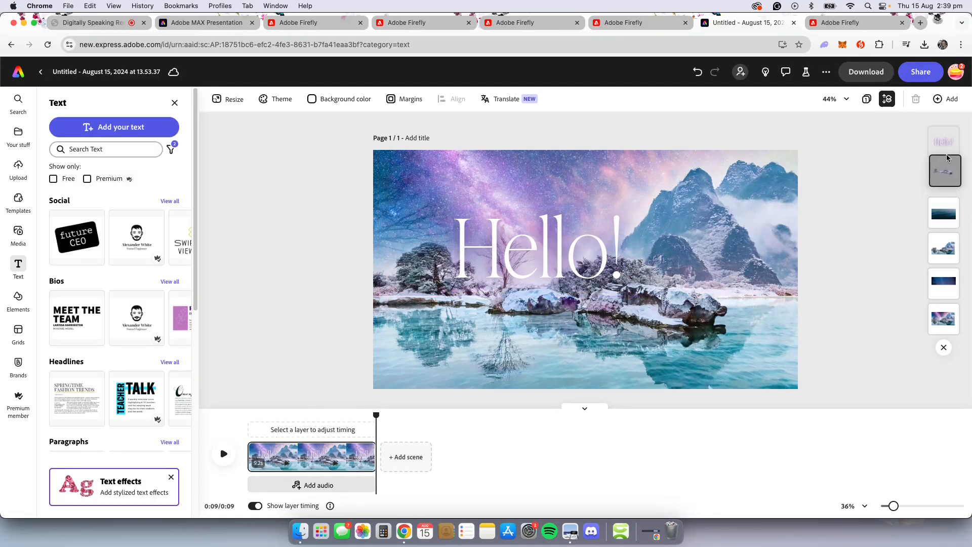
left_click(946, 175)
left_click_drag(946, 144, 946, 179)
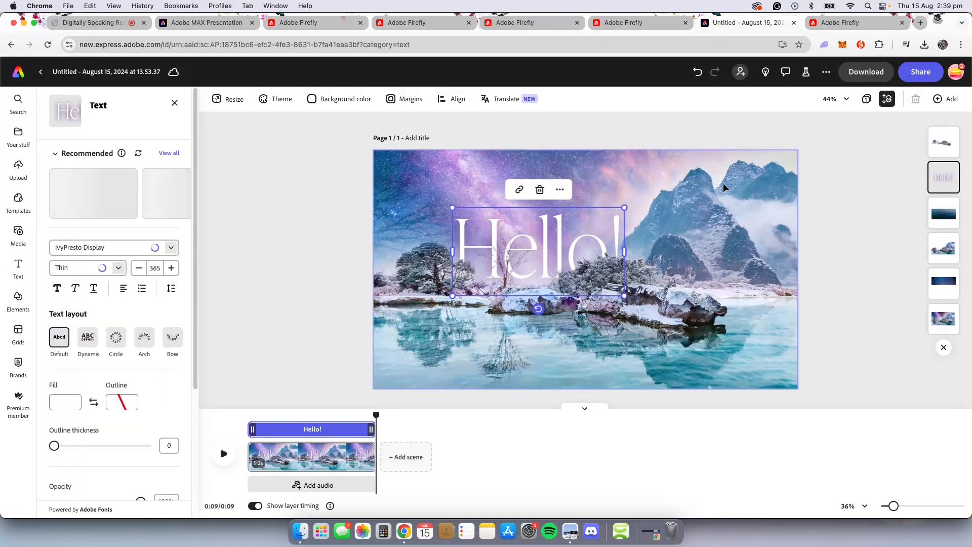
left_click(330, 250)
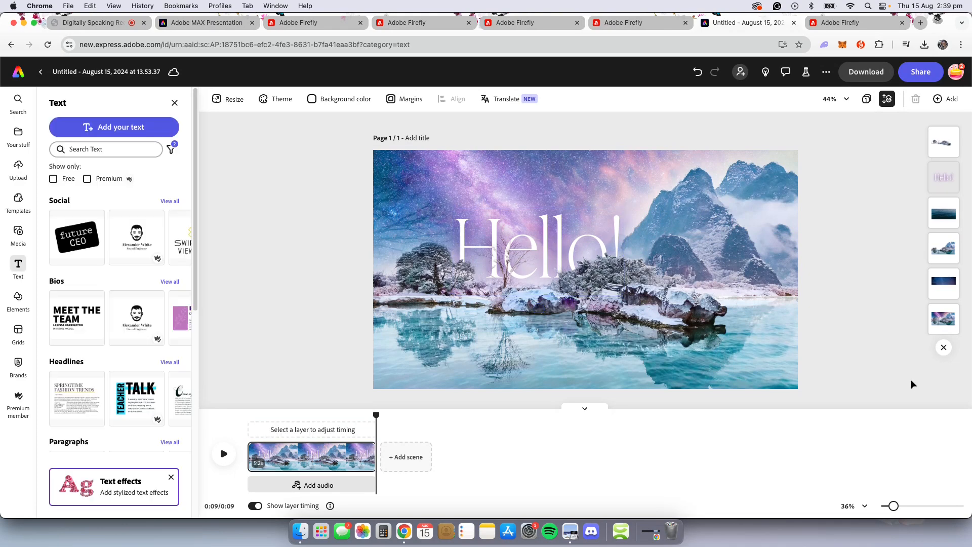
Step: Search the stock photos for "boat" and look through the results for a boat that suits the scene
left_click(19, 234)
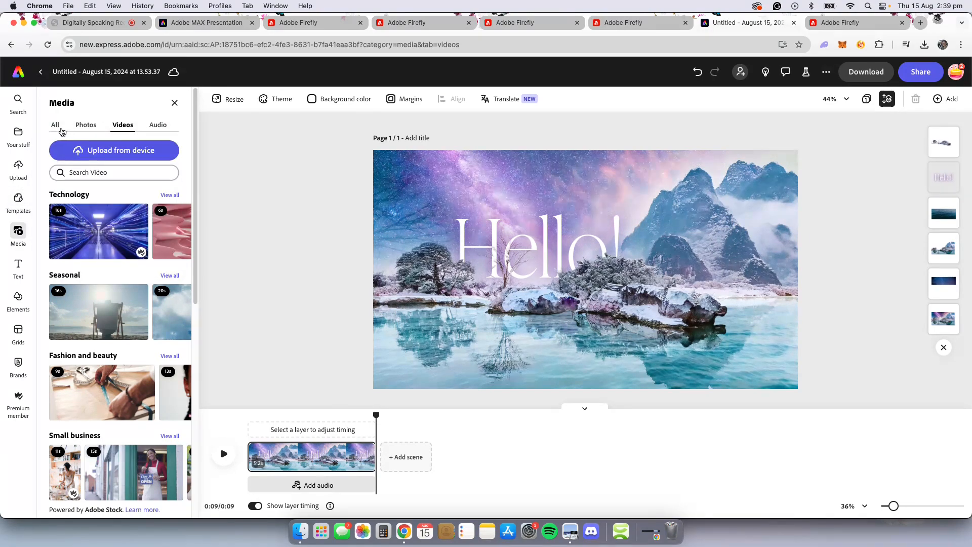
left_click(86, 128)
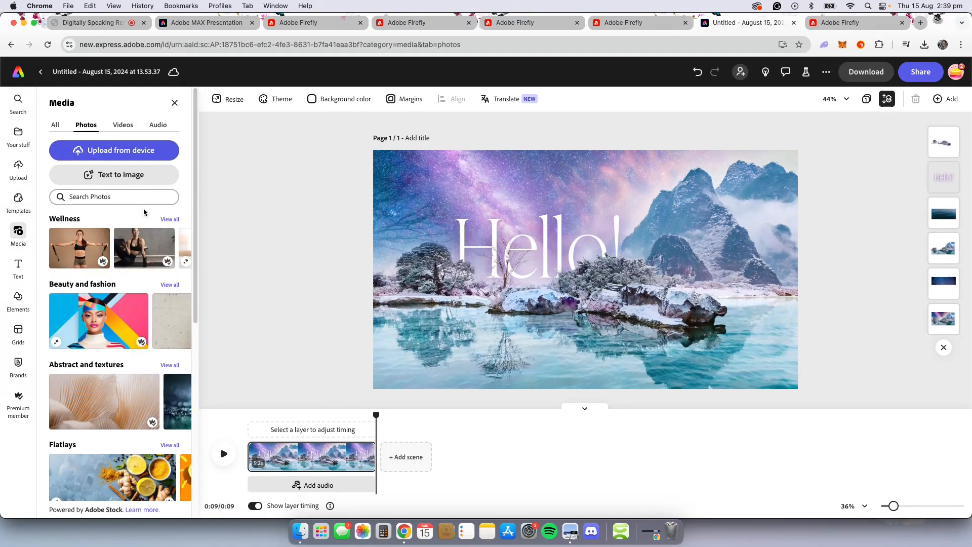
scroll(118, 366, "down", 5)
scroll(115, 304, "up", 5)
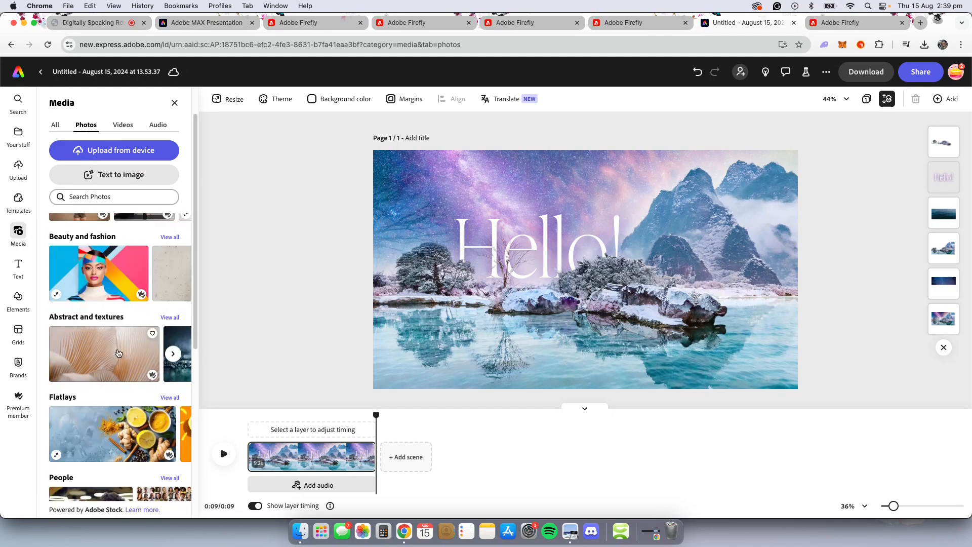
left_click(106, 196)
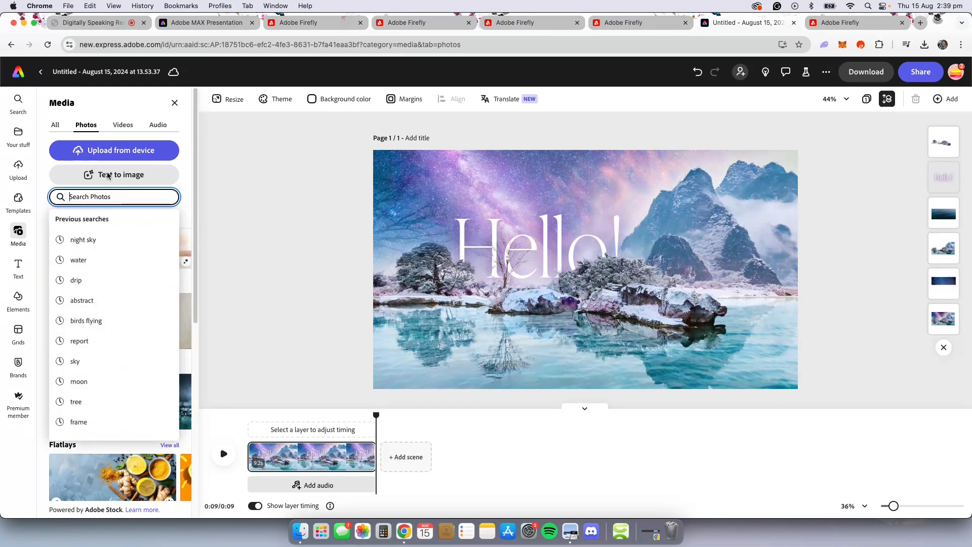
type("boat")
key("Return")
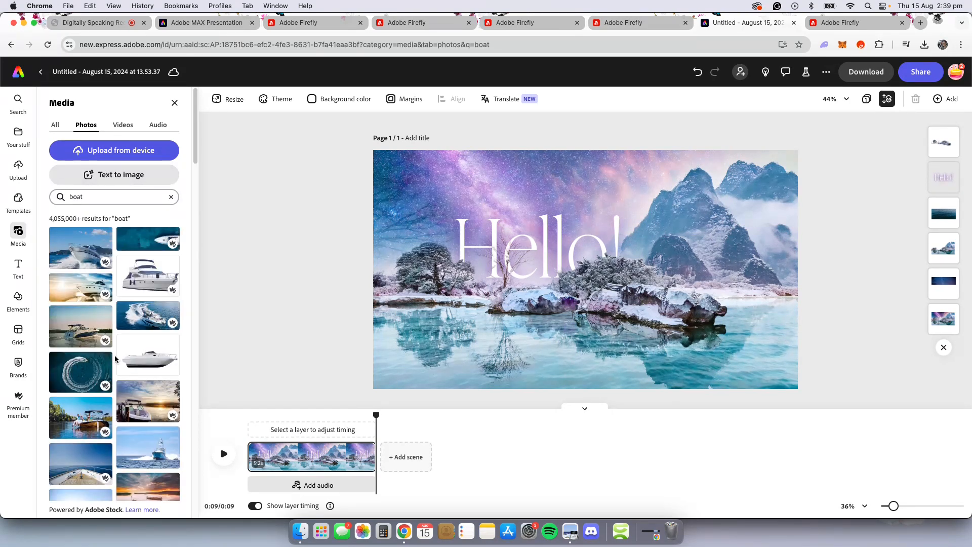
scroll(115, 358, "down", 5)
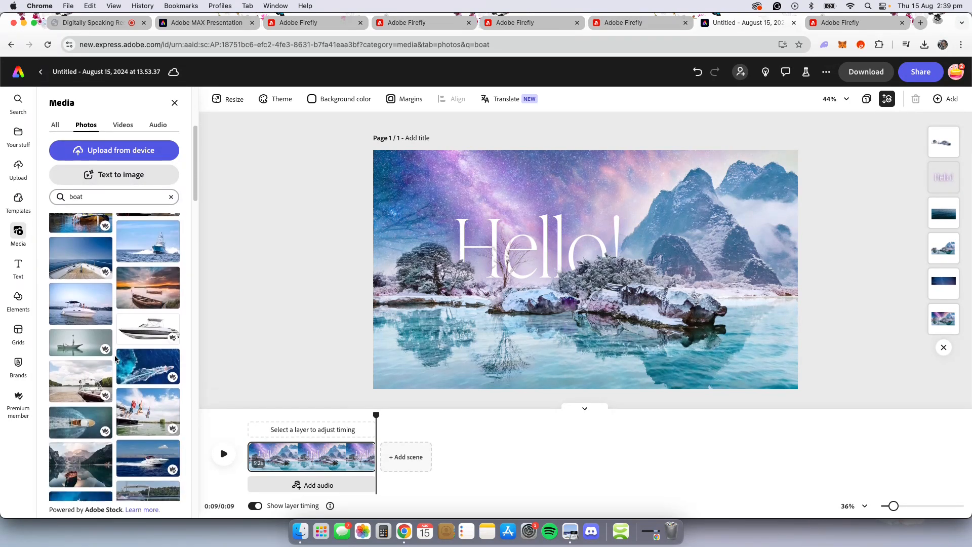
scroll(114, 358, "down", 10)
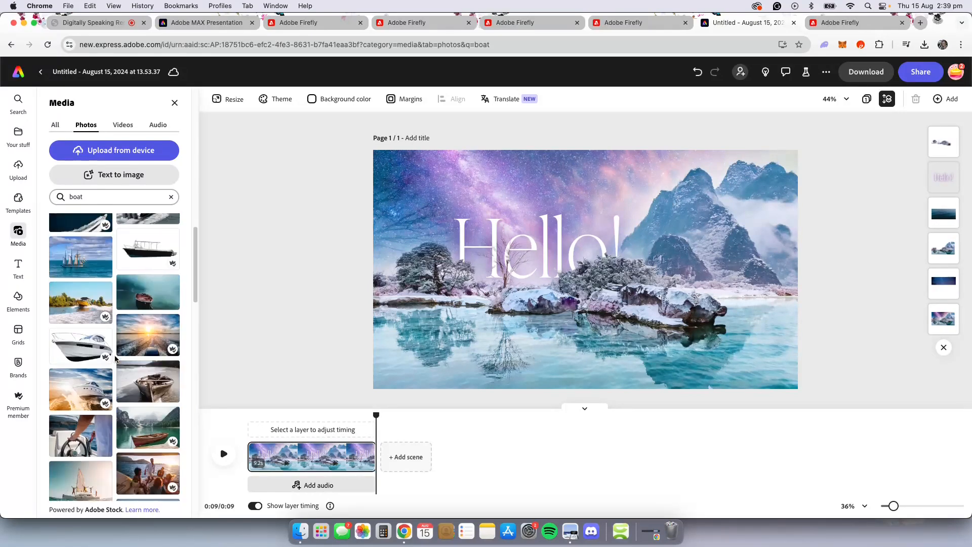
scroll(114, 358, "down", 10)
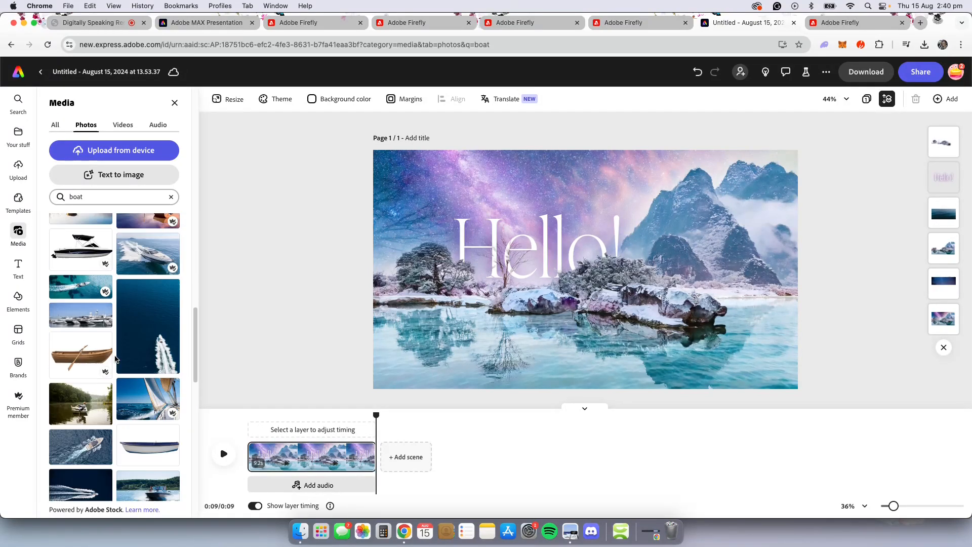
scroll(114, 359, "down", 10)
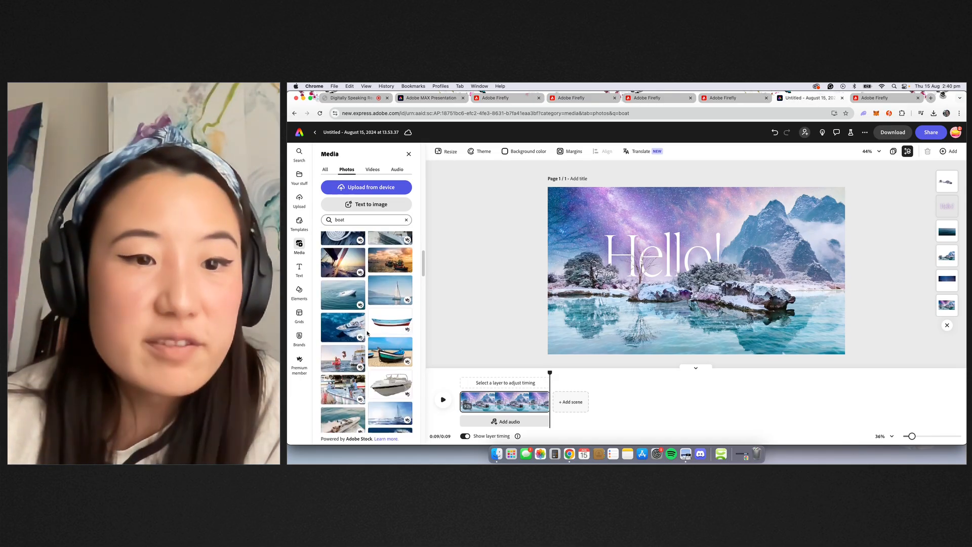
scroll(368, 333, "down", 10)
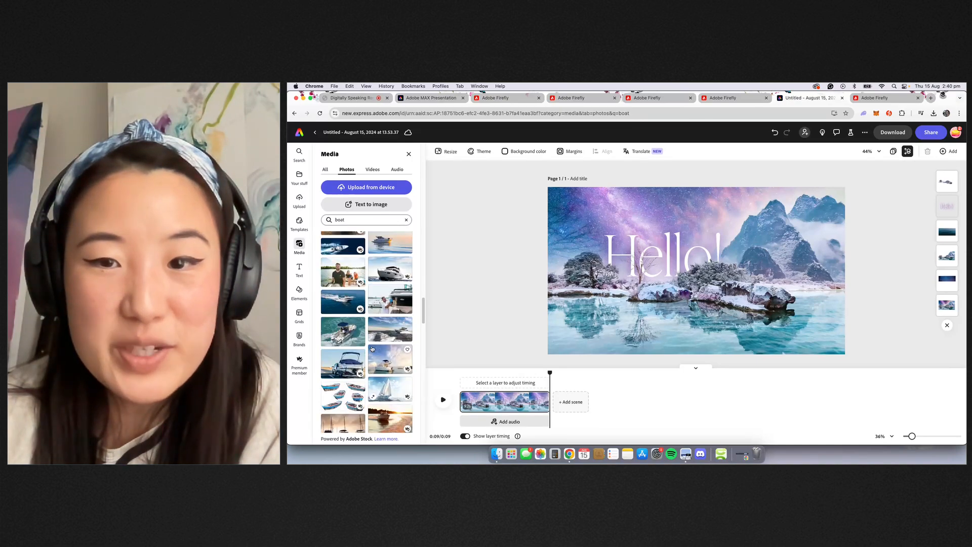
scroll(372, 348, "down", 10)
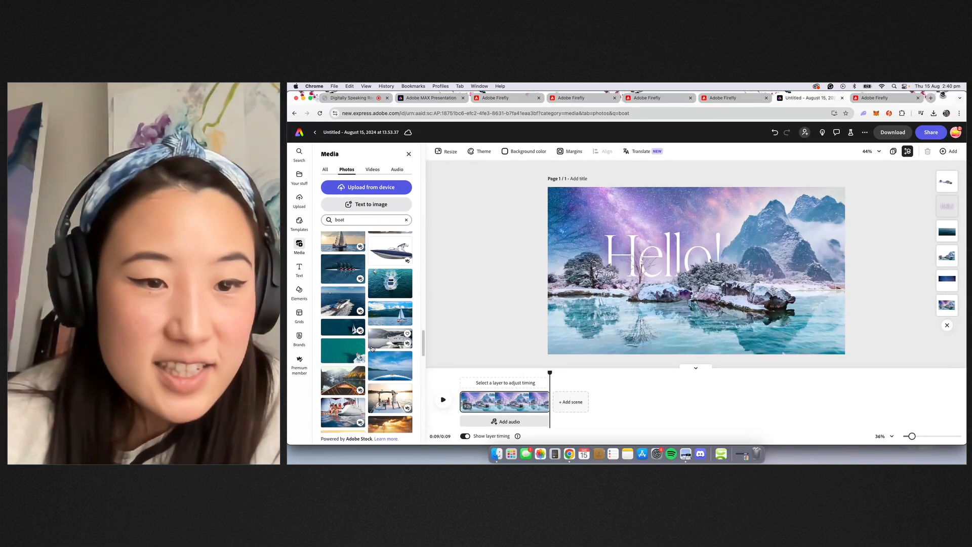
scroll(373, 348, "down", 10)
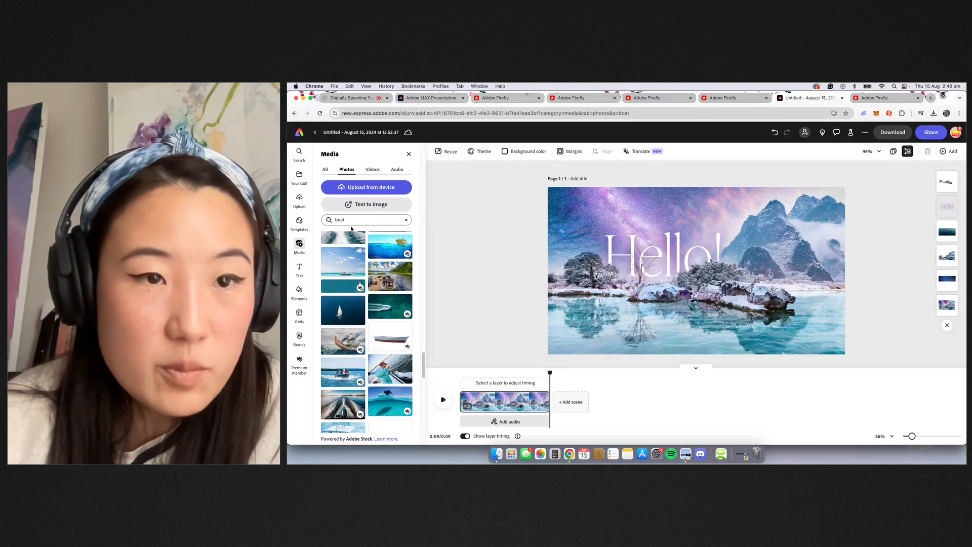
Step: Change the stock photo search to "fish" and look through the results for a usable picture
left_click(326, 218)
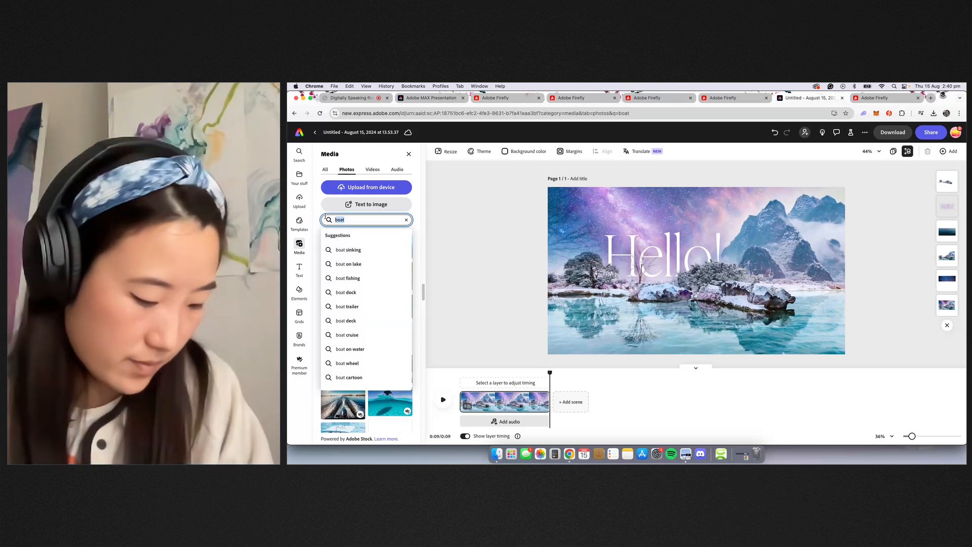
key("BackSpace")
type("fish")
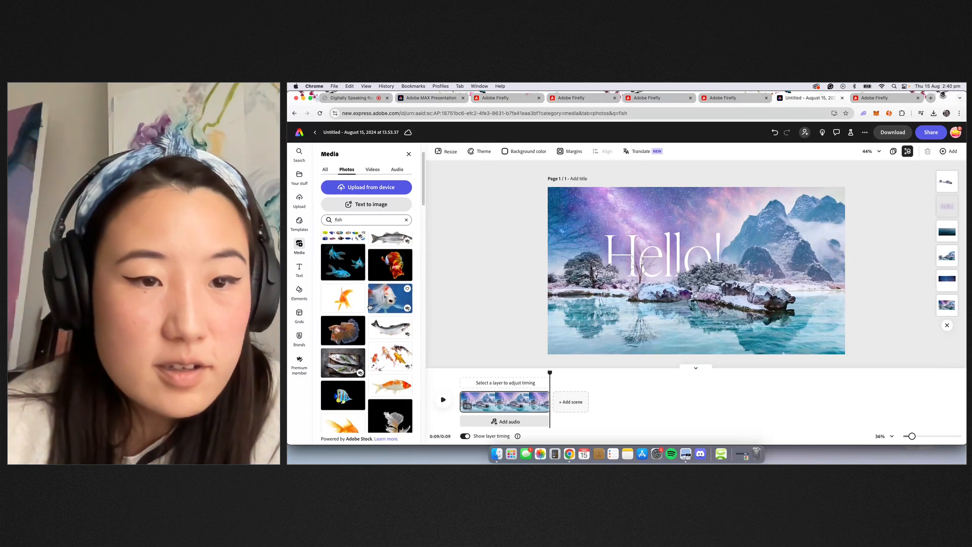
scroll(354, 299, "down", 10)
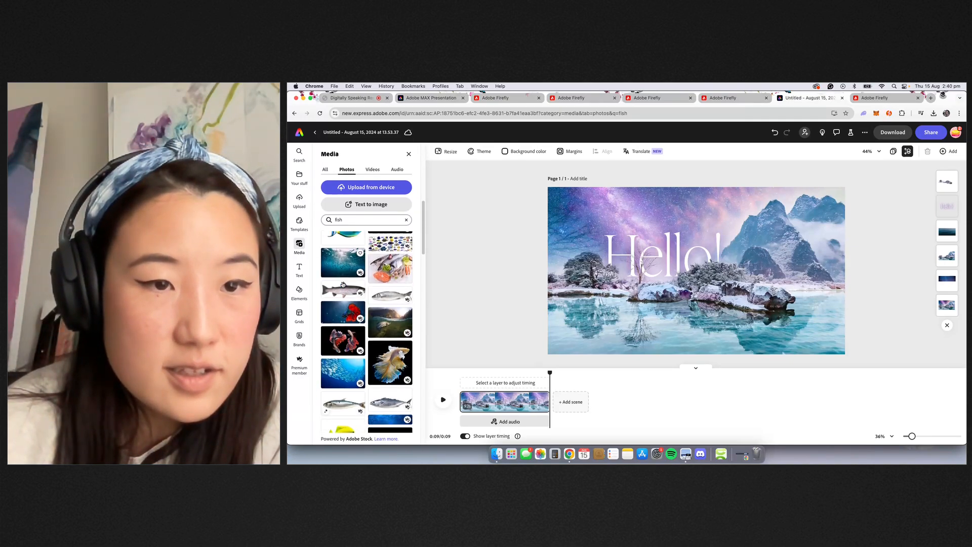
scroll(343, 284, "down", 12)
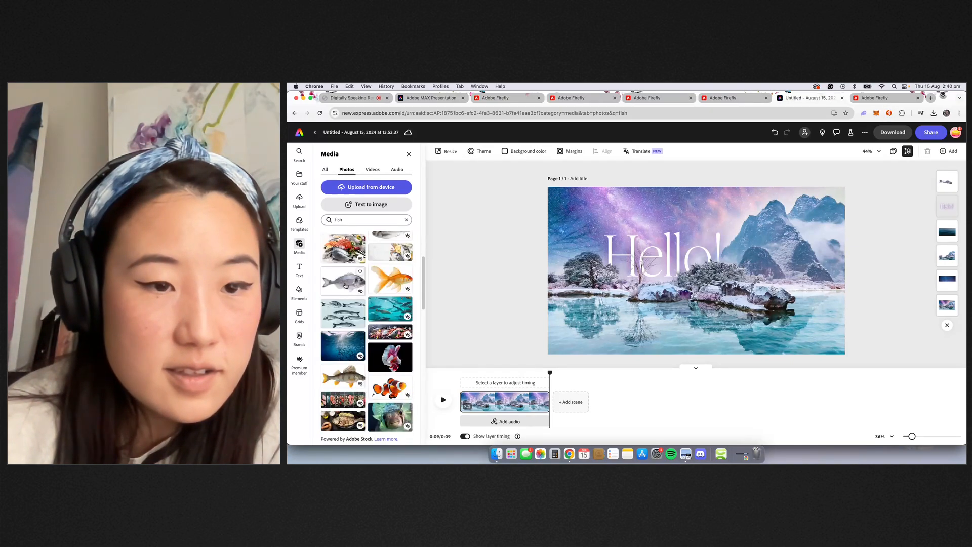
scroll(346, 282, "down", 5)
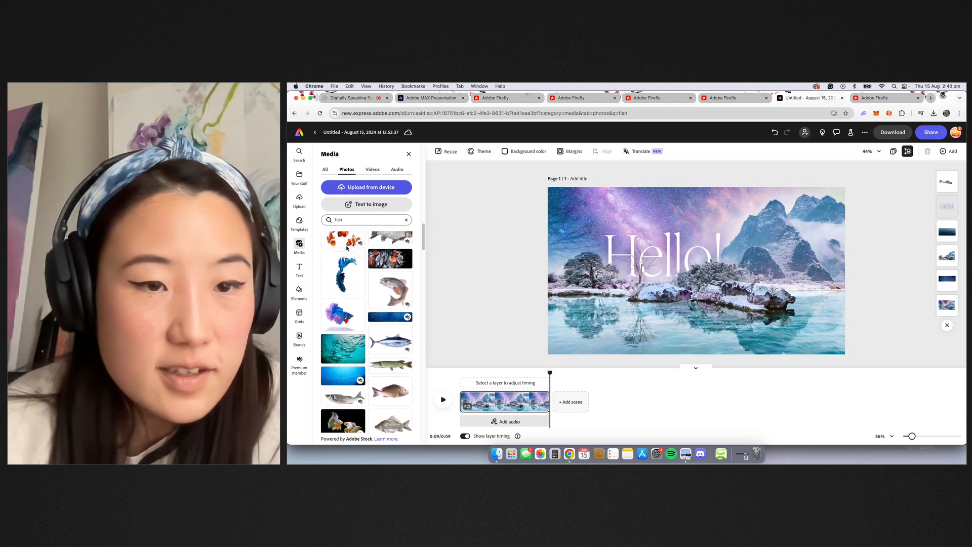
scroll(388, 350, "down", 12)
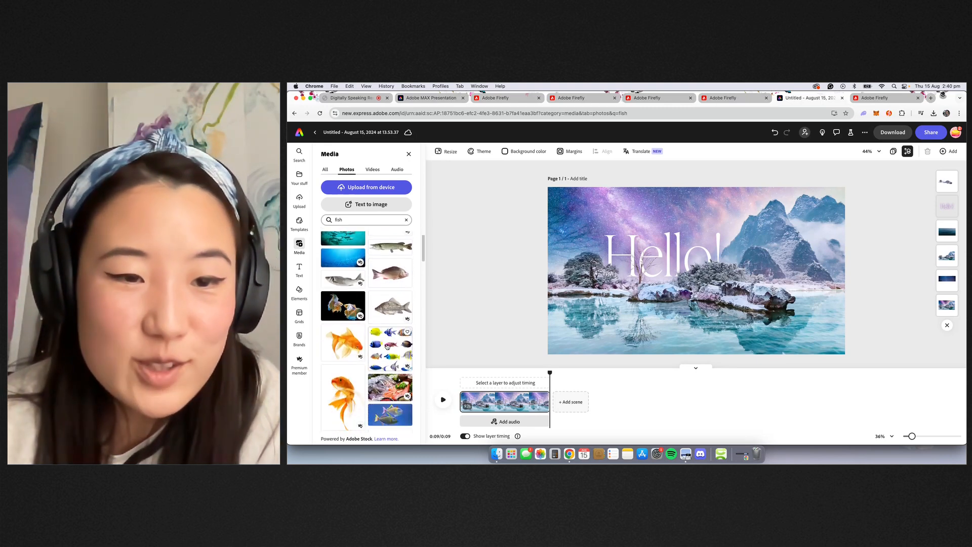
Step: Replace the "fish" search term with "boat" and run the stock photo search again
left_click(357, 221)
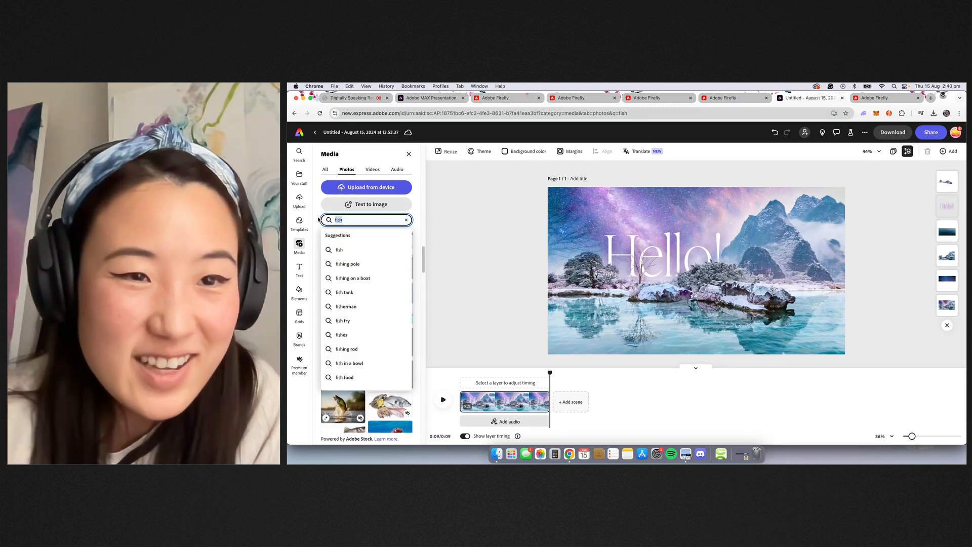
type("boat")
key("Return")
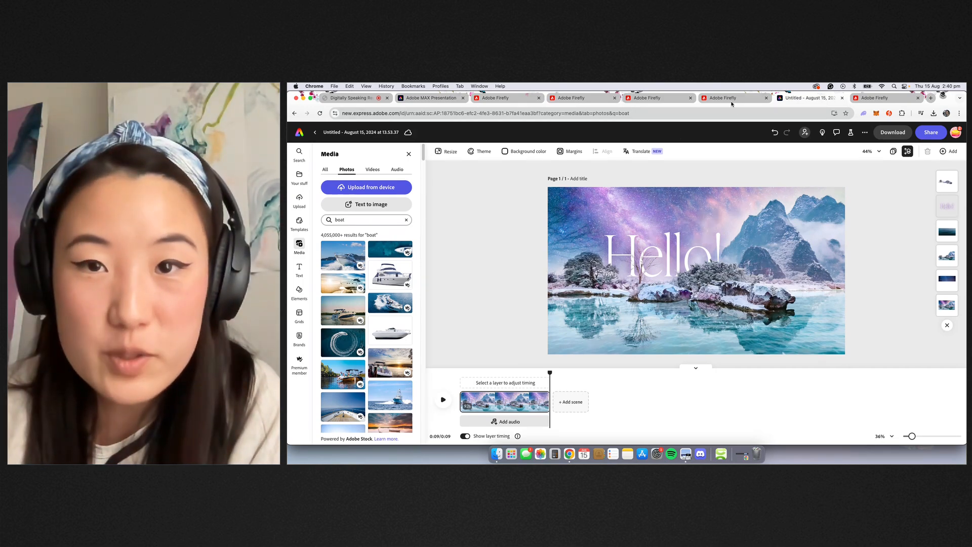
Step: Switch to the Adobe Firefly landscape generation page, replace the prompt with "boat" and generate a new set of images
key("ctrl+shift+Tab")
triple_click(619, 408)
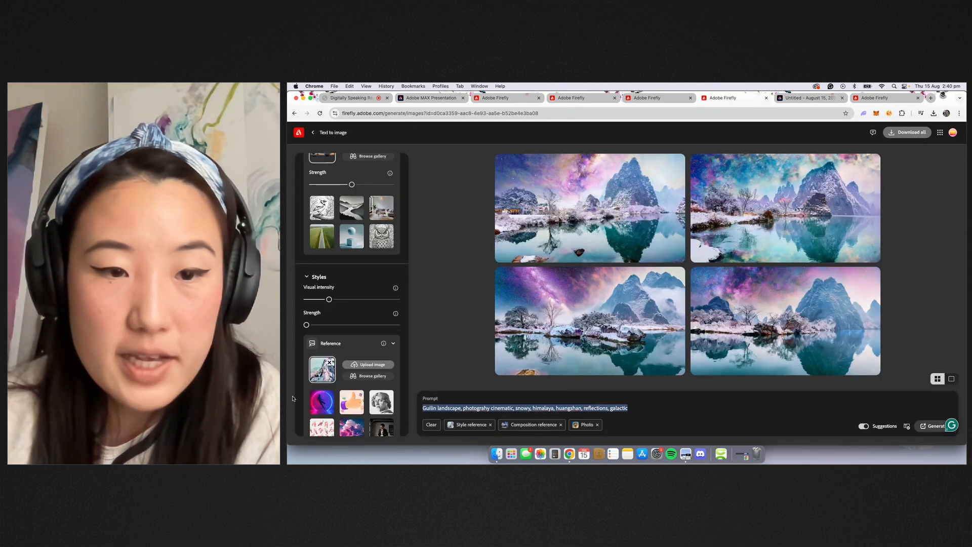
type("boa")
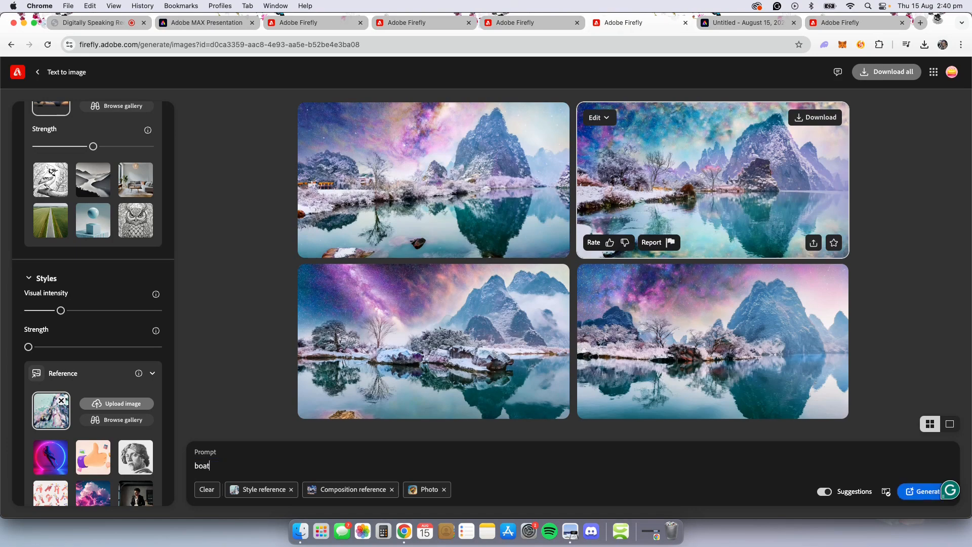
type("t")
key("Return")
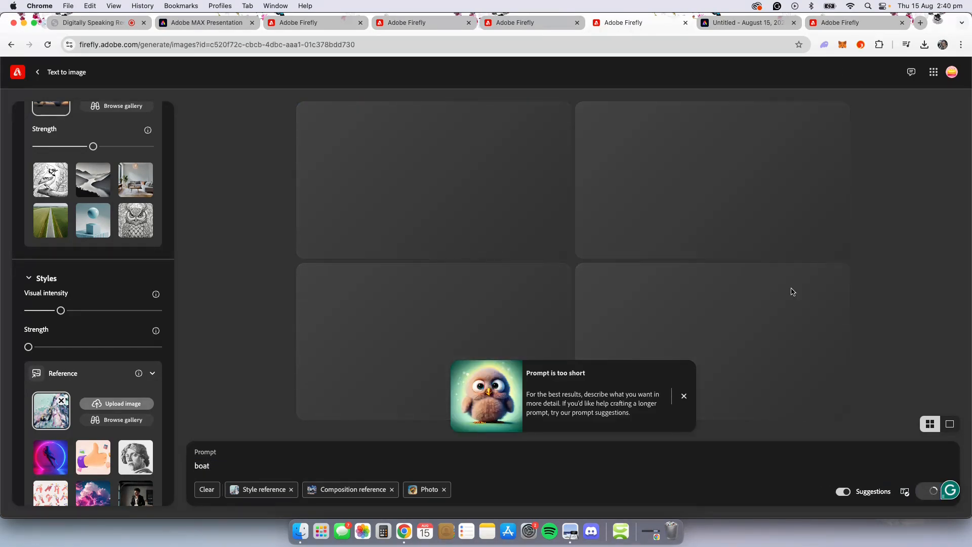
left_click(683, 396)
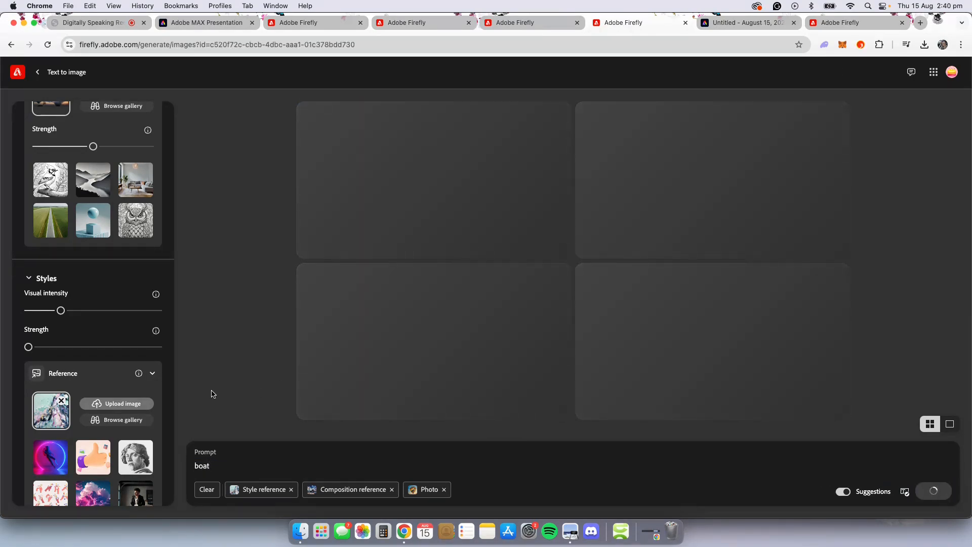
Step: Download the generated image of the small white cabin boat in front of the magenta mountain
scroll(63, 160, "up", 2)
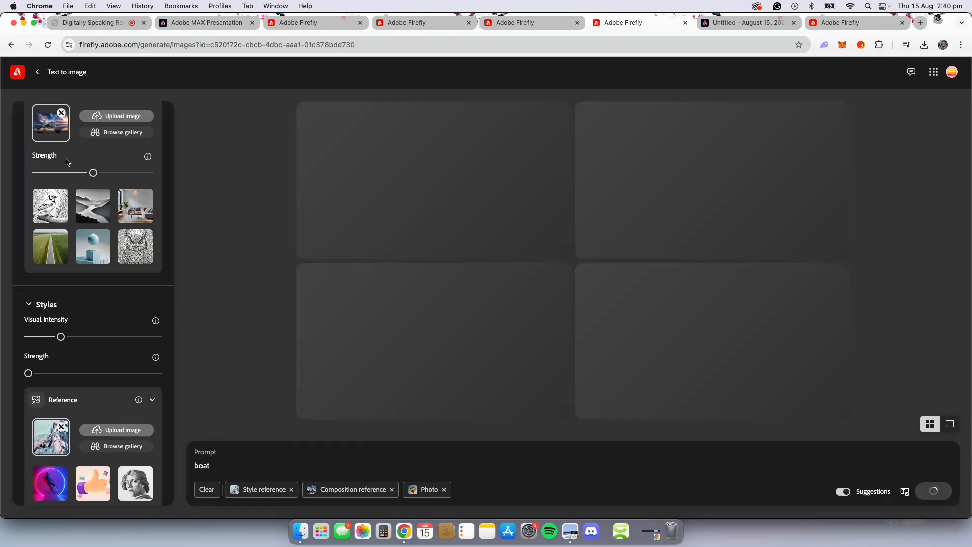
scroll(75, 173, "up", 1)
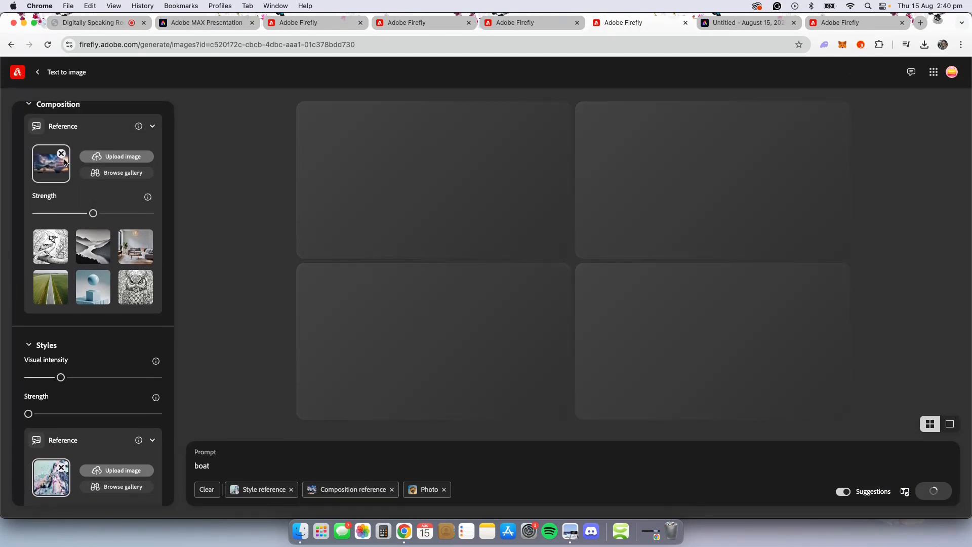
scroll(145, 254, "down", 1)
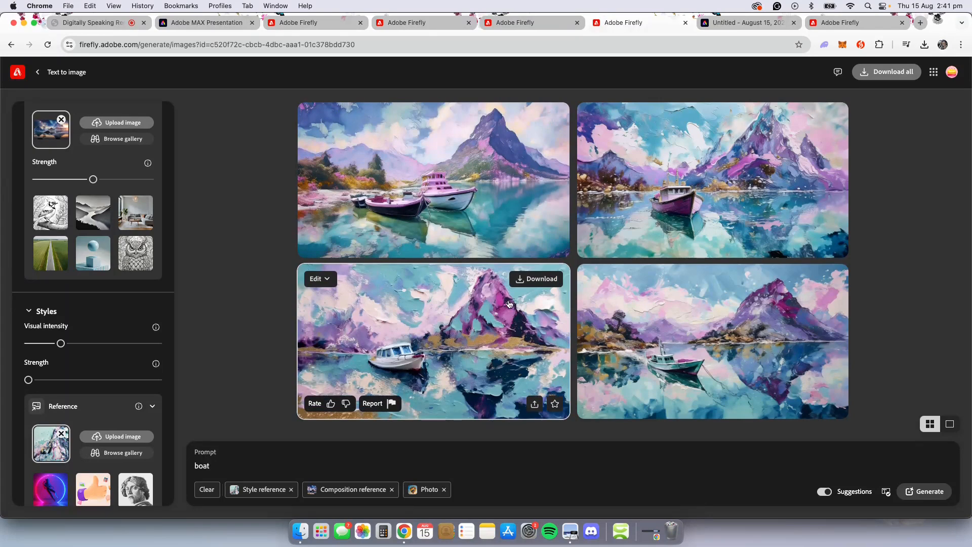
left_click(521, 282)
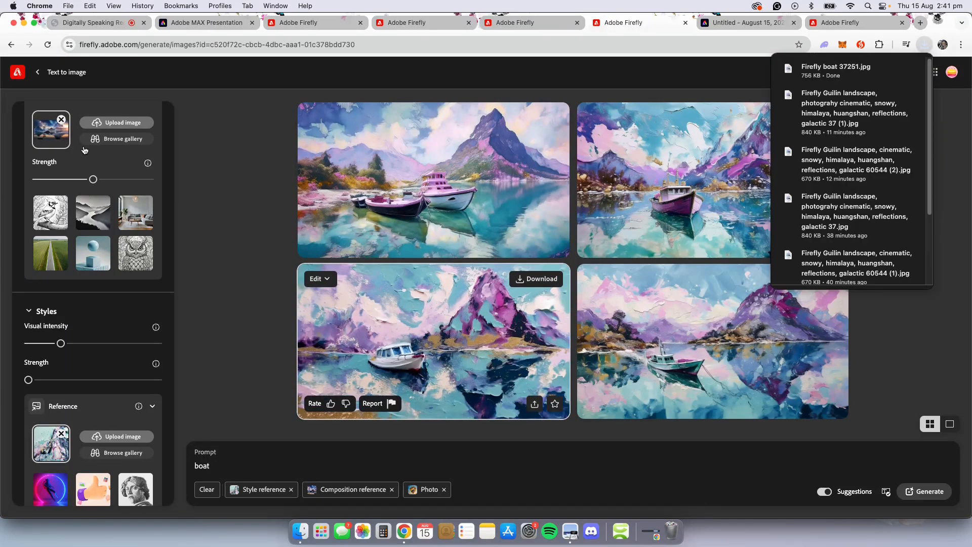
Step: Remove the composition reference image and regenerate the images from the "boat" prompt
left_click(61, 121)
left_click(919, 495)
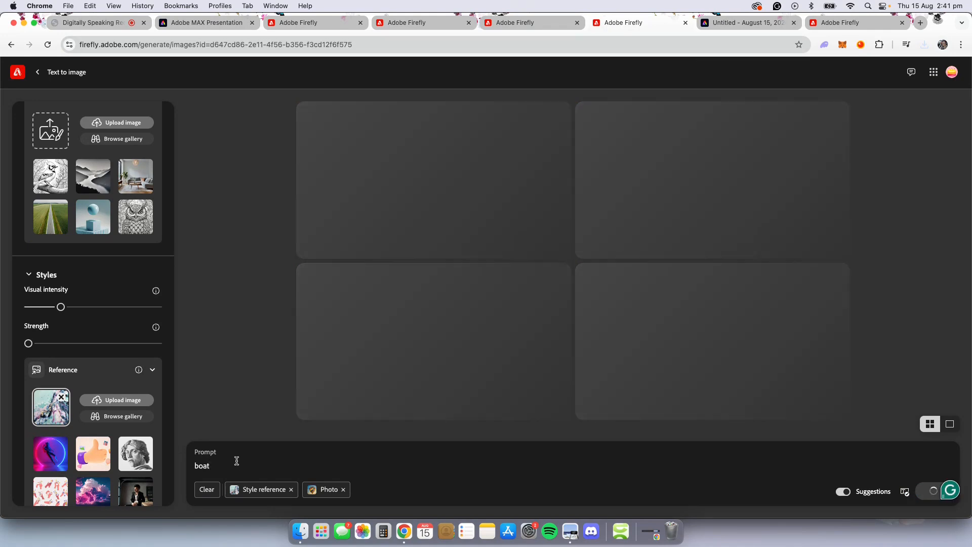
Step: Extend the prompt to "boat, product photography" and generate a new set of images
left_click(235, 462)
type(", produc")
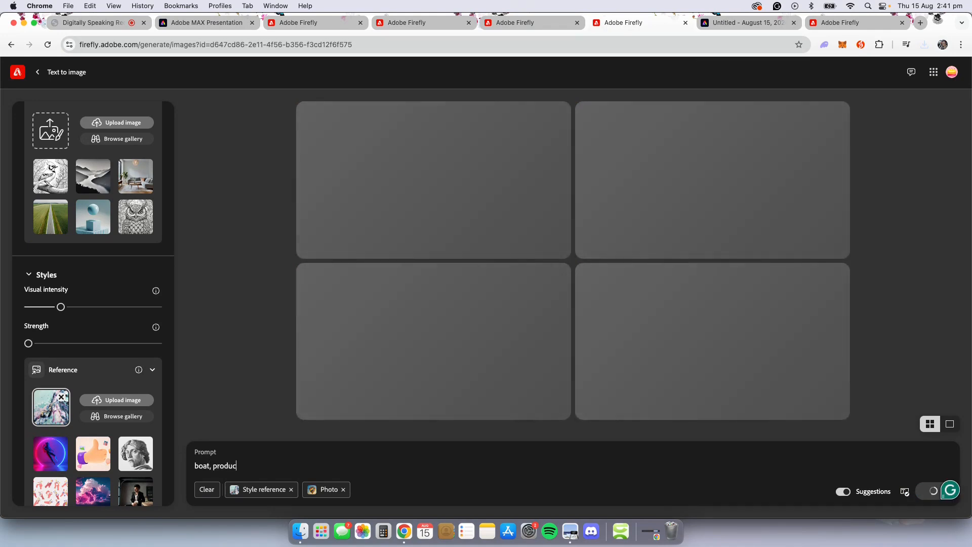
type("t photography")
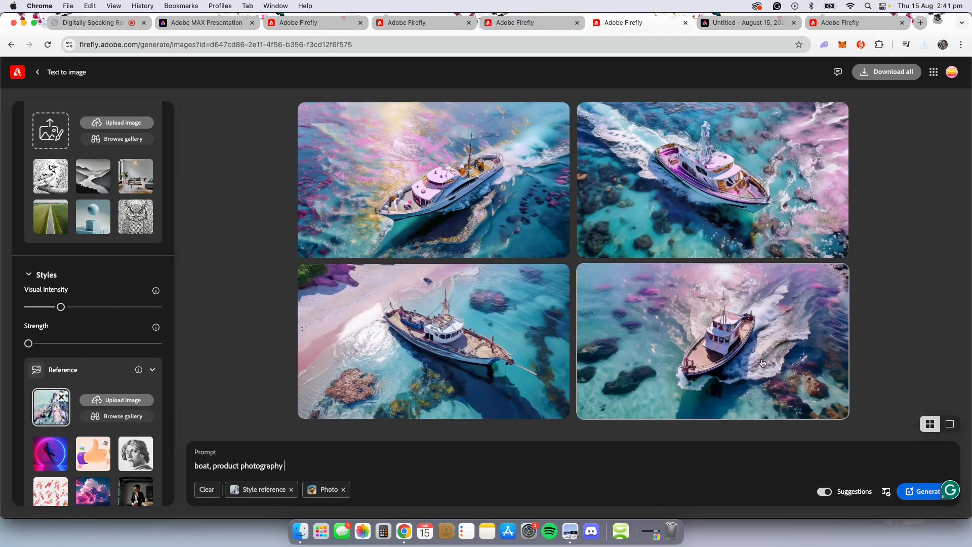
left_click(910, 495)
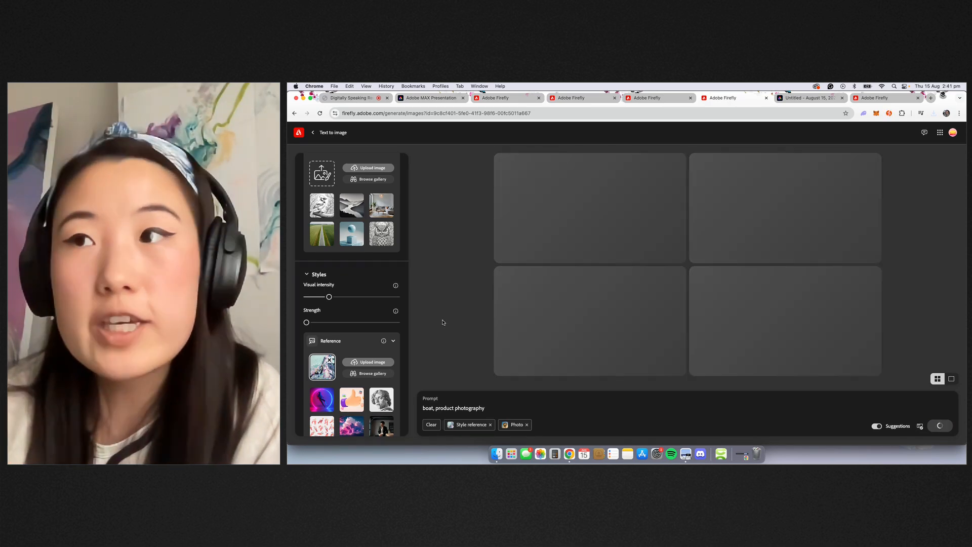
Step: Go back to the previous set of images generated from the plain "boat" prompt
scroll(383, 305, "up", 5)
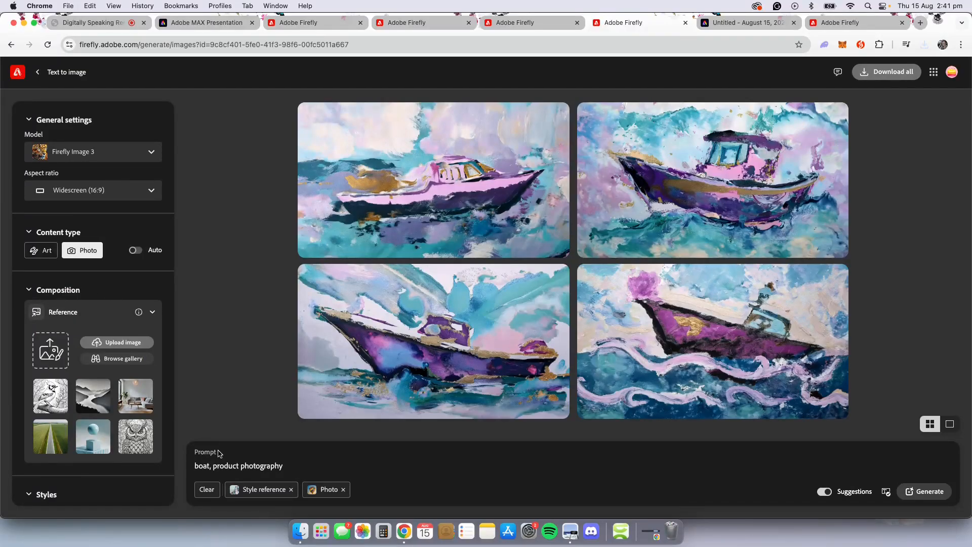
left_click(11, 44)
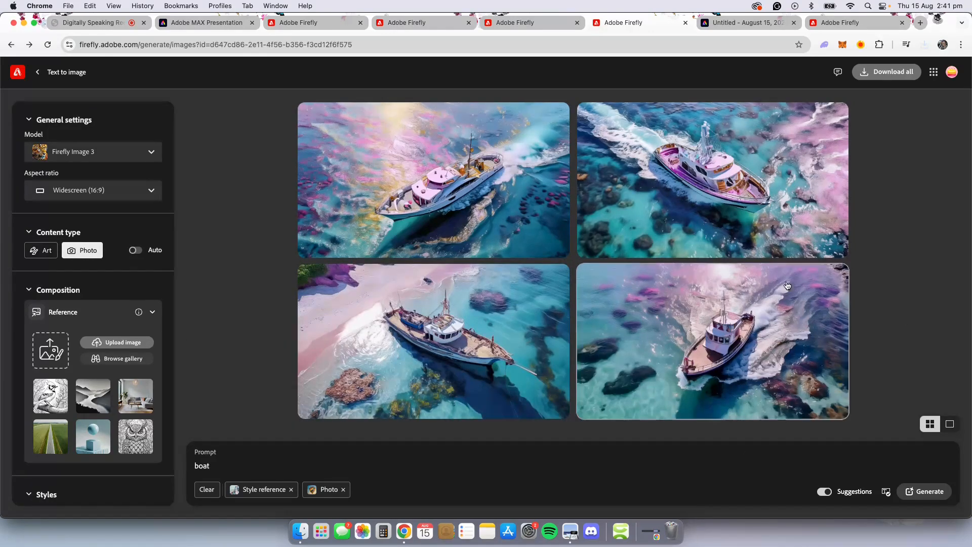
mouse_move(738, 289)
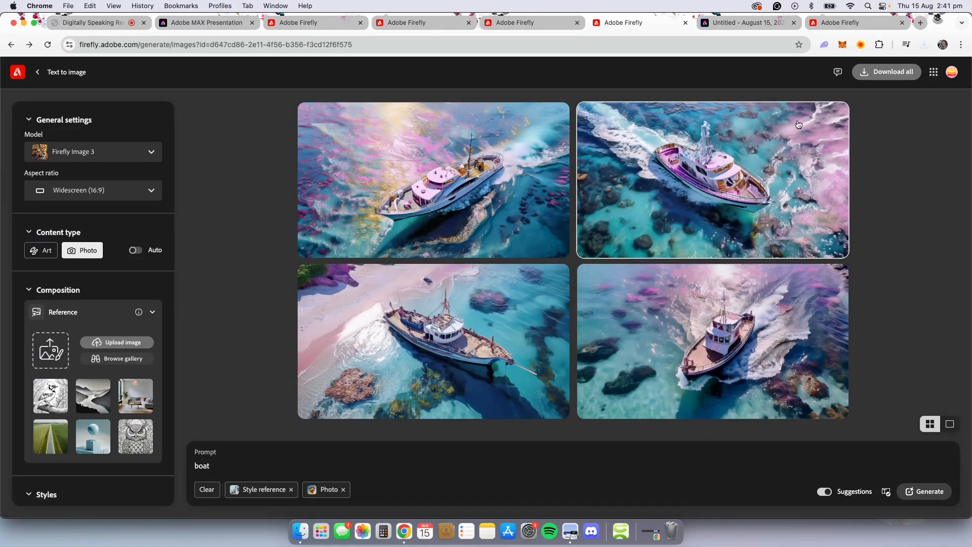
Step: Download the generated image of the wooden boat beside the pink beach and switch to the Adobe Express project
left_click(536, 282)
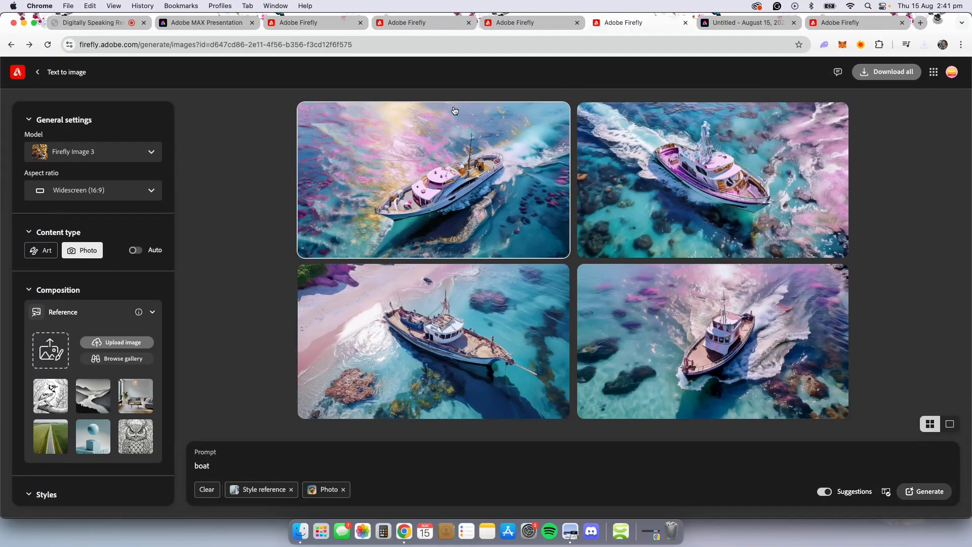
left_click(839, 23)
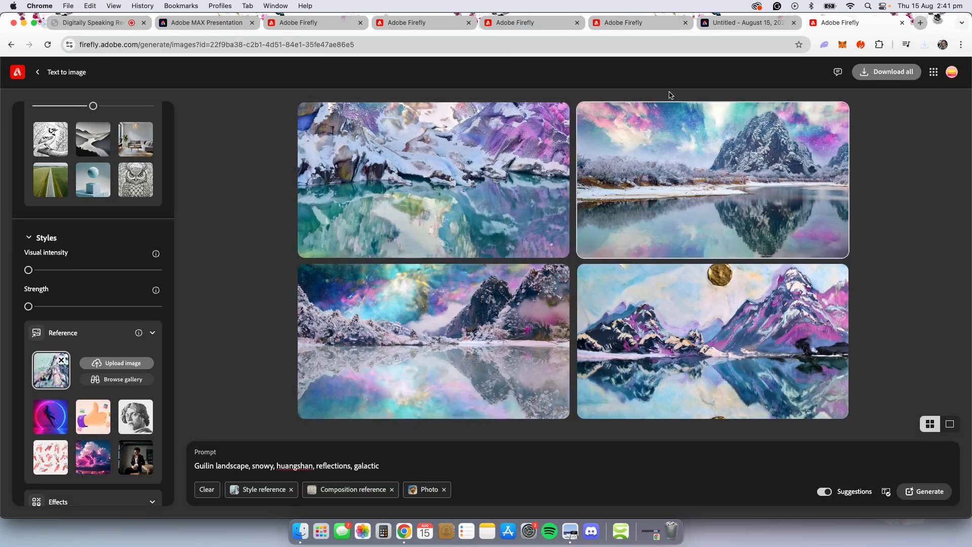
left_click(718, 26)
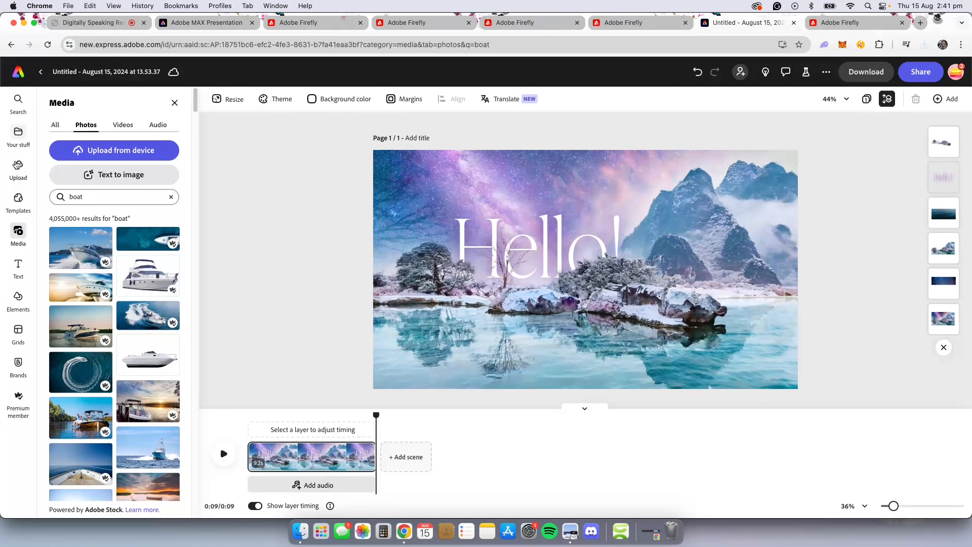
Step: Upload "Firefly boat 37251 (1).jpg" from Downloads onto the page and remove its background
left_click(17, 165)
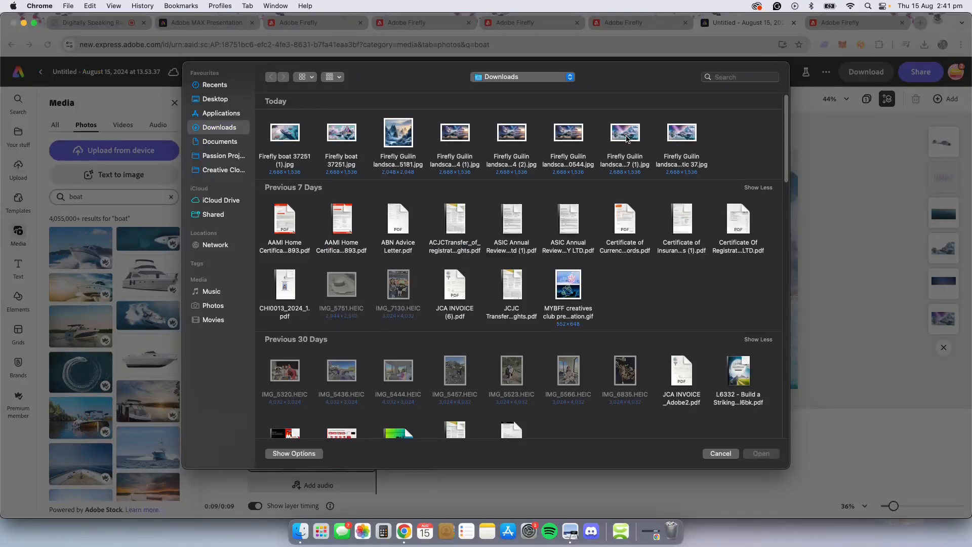
left_click(201, 142)
left_click(219, 127)
double_click(286, 136)
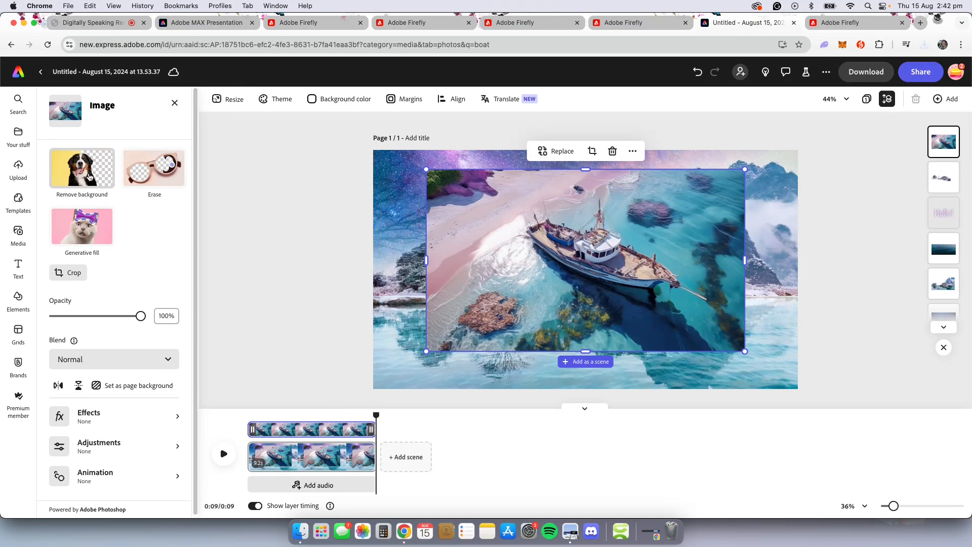
left_click(90, 176)
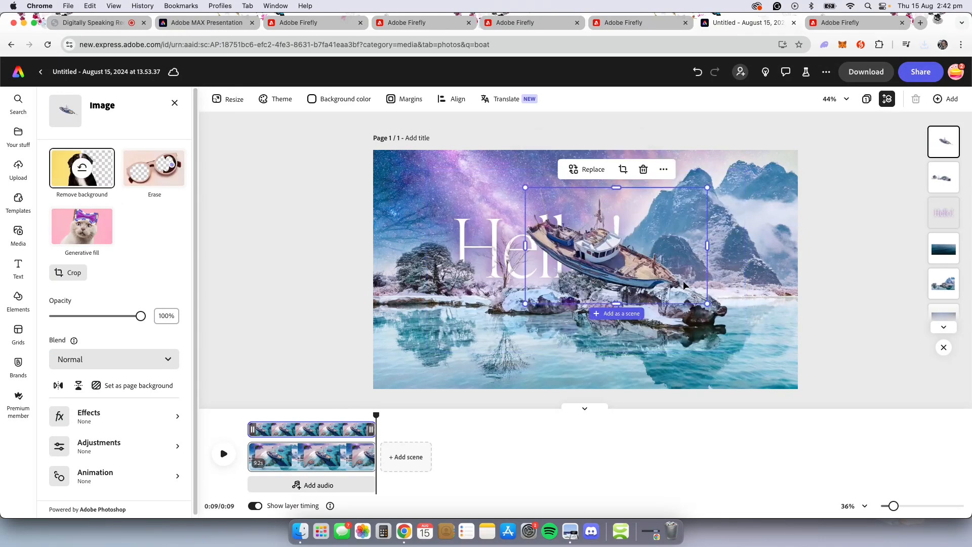
Step: Scale the boat cutout down to a small size and position it on the water just below the central snowy rocks
left_click_drag(635, 299, 494, 340)
left_click_drag(586, 263, 512, 309)
left_click_drag(486, 342, 488, 341)
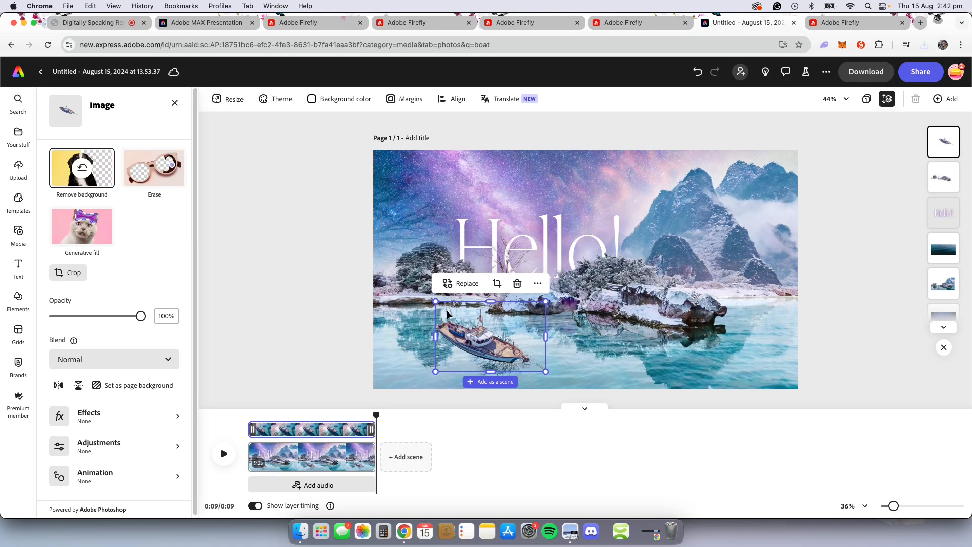
left_click_drag(467, 328, 742, 312)
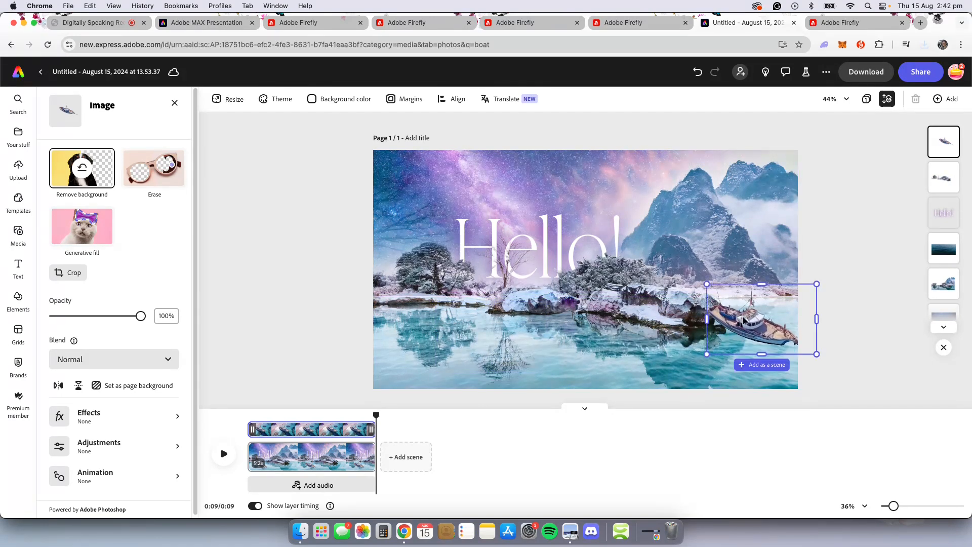
left_click_drag(815, 284, 765, 325)
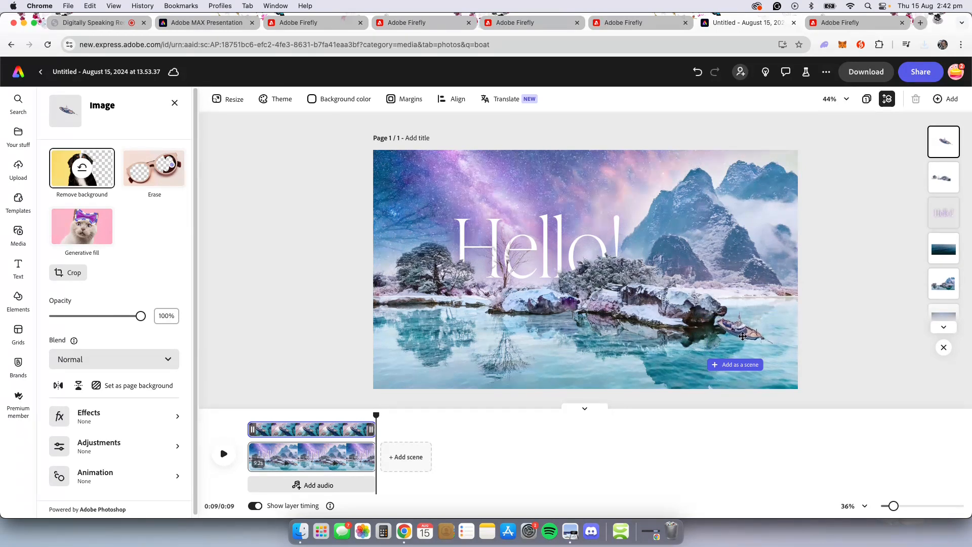
left_click(747, 329)
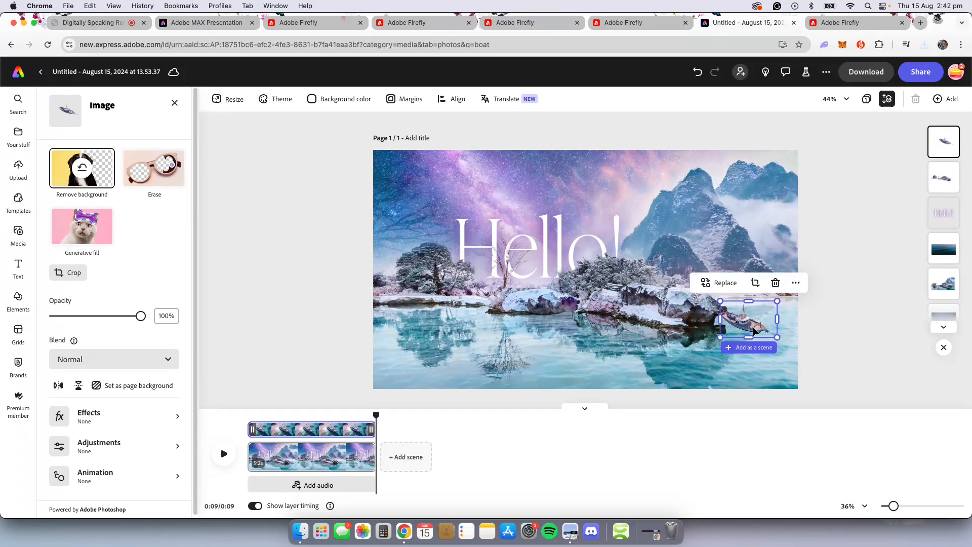
left_click_drag(753, 332, 775, 330)
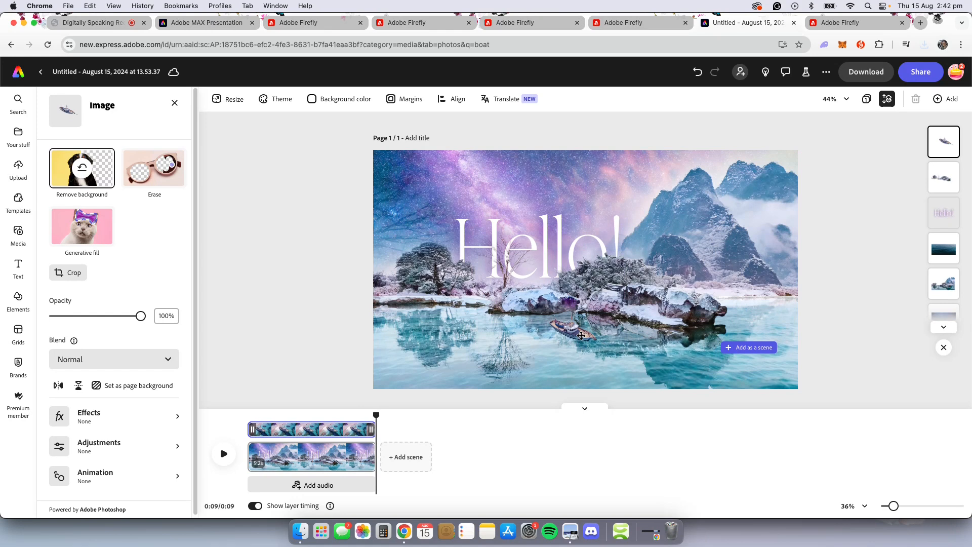
left_click_drag(581, 335, 581, 337)
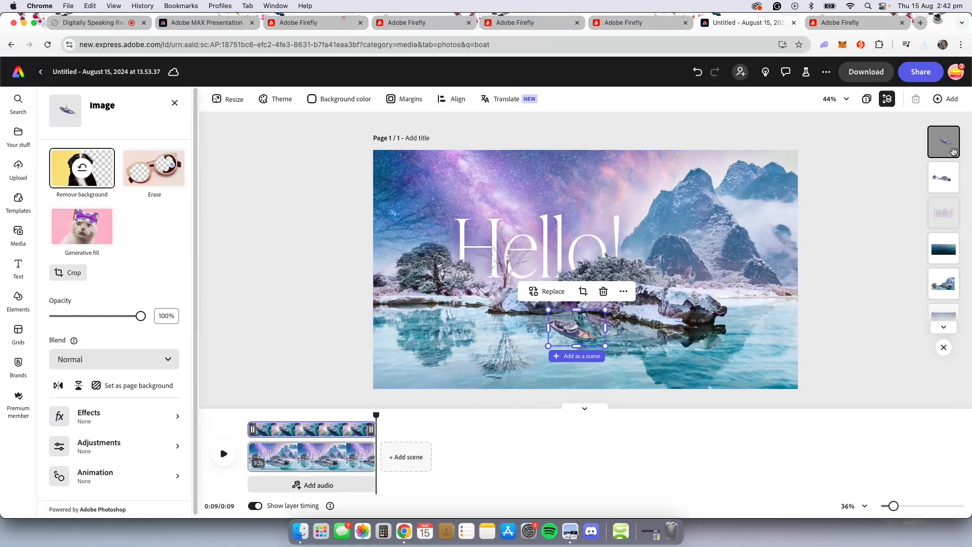
Step: Move the boat layer directly beneath the cut-out snowy island layer in the stacking order
left_click_drag(953, 152, 951, 180)
left_click(314, 319)
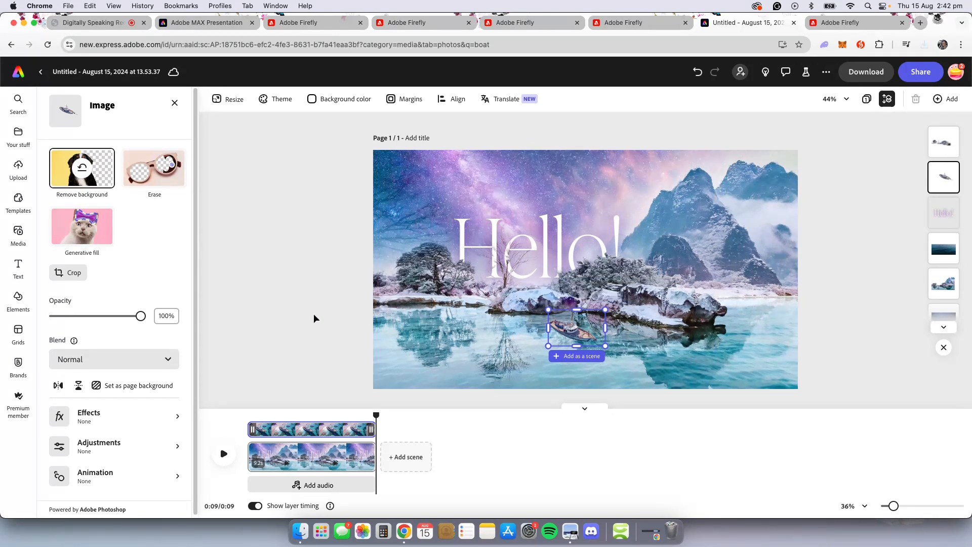
left_click(567, 331)
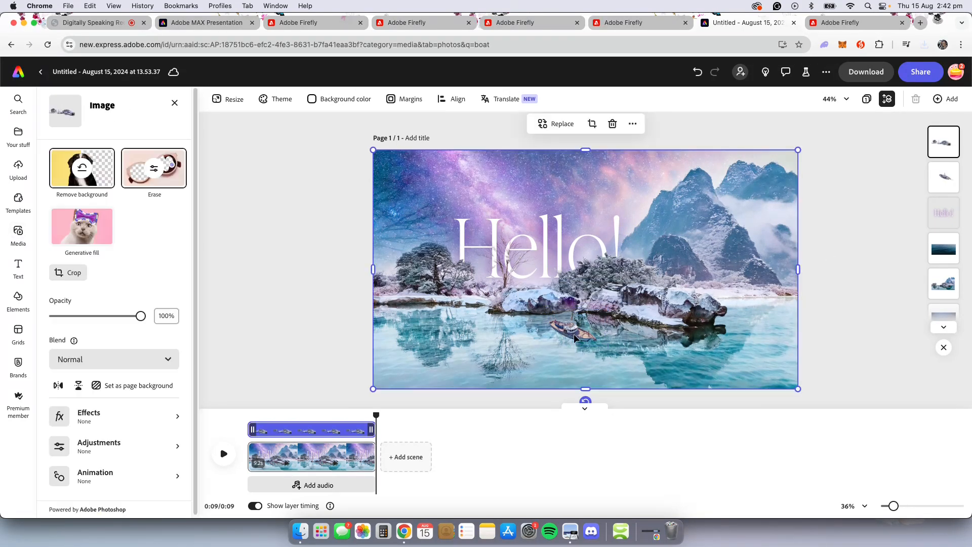
Step: Apply the looping Bob animation to the boat layer and check its speed and intensity settings
left_click(937, 178)
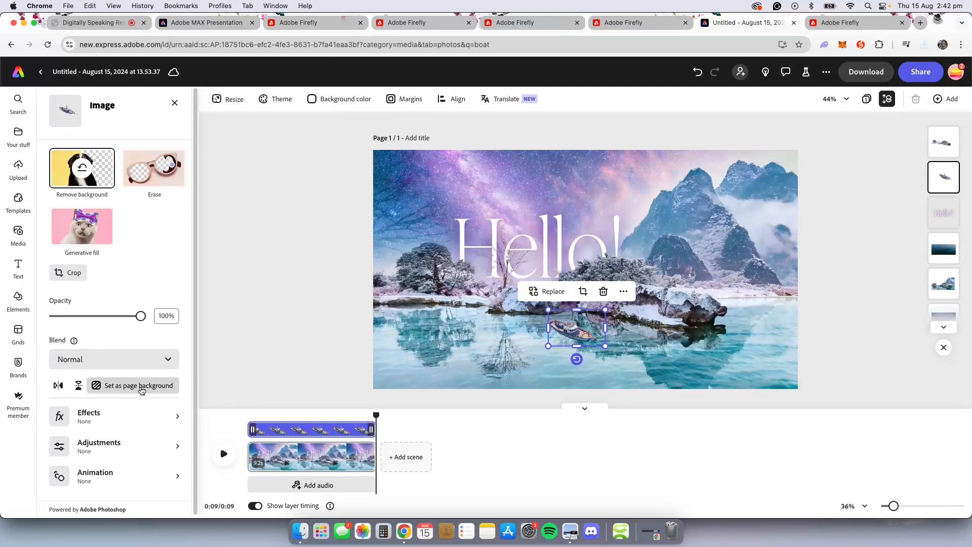
scroll(142, 391, "down", 1)
left_click(120, 477)
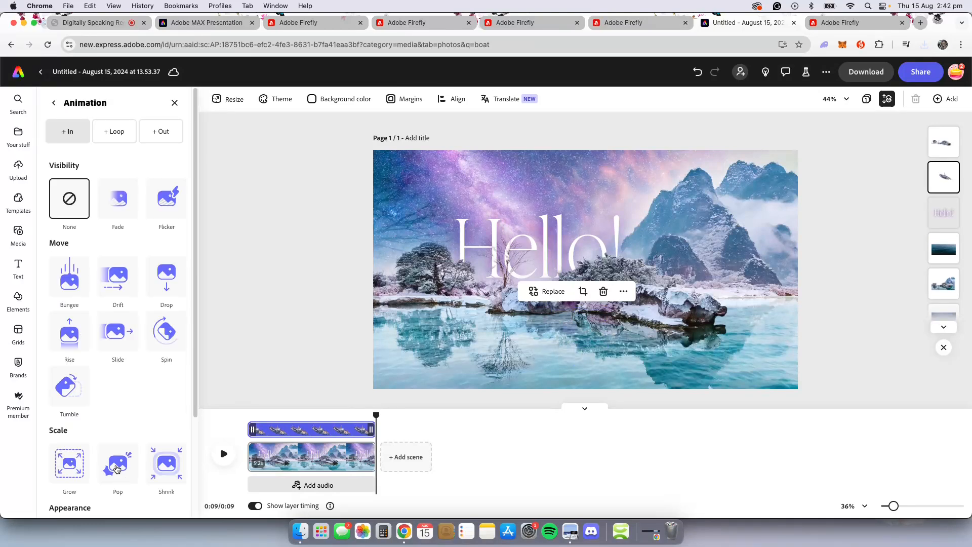
left_click(117, 132)
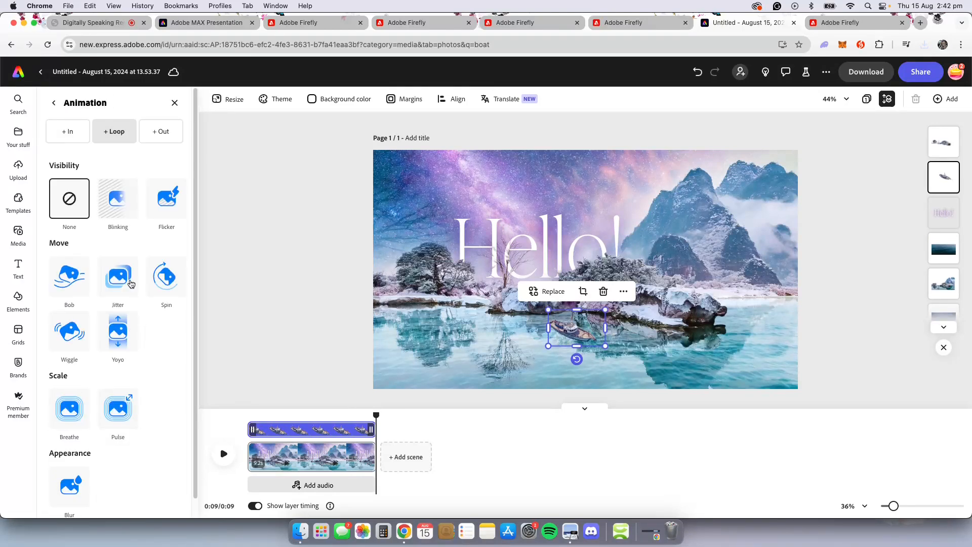
left_click(73, 293)
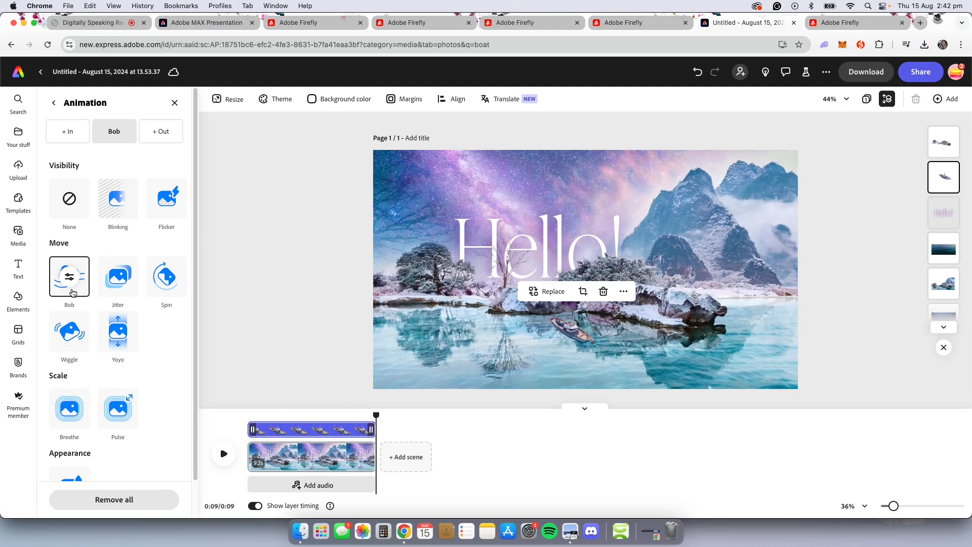
left_click(73, 284)
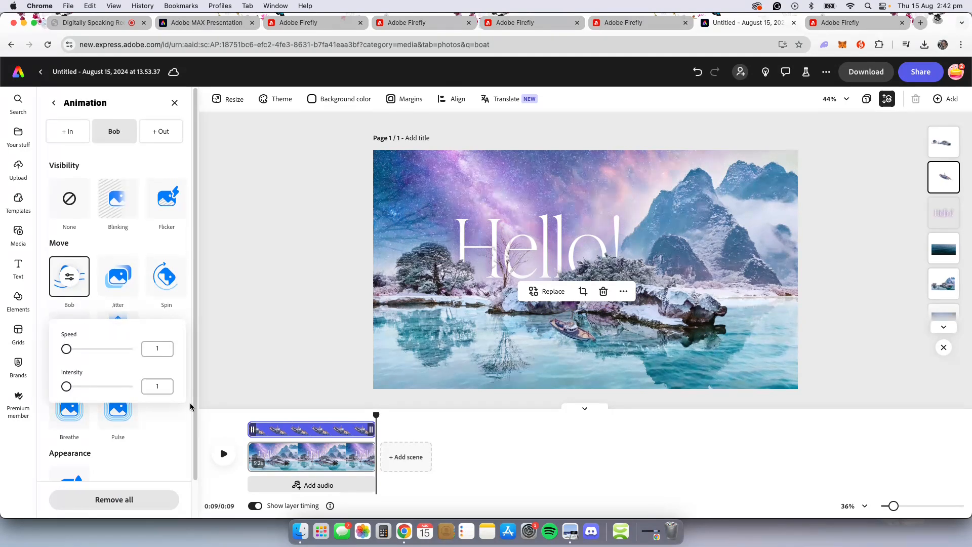
left_click(304, 378)
Step: Play back the scene to examine the boat's bobbing motion against the animated water and sky
left_click(226, 451)
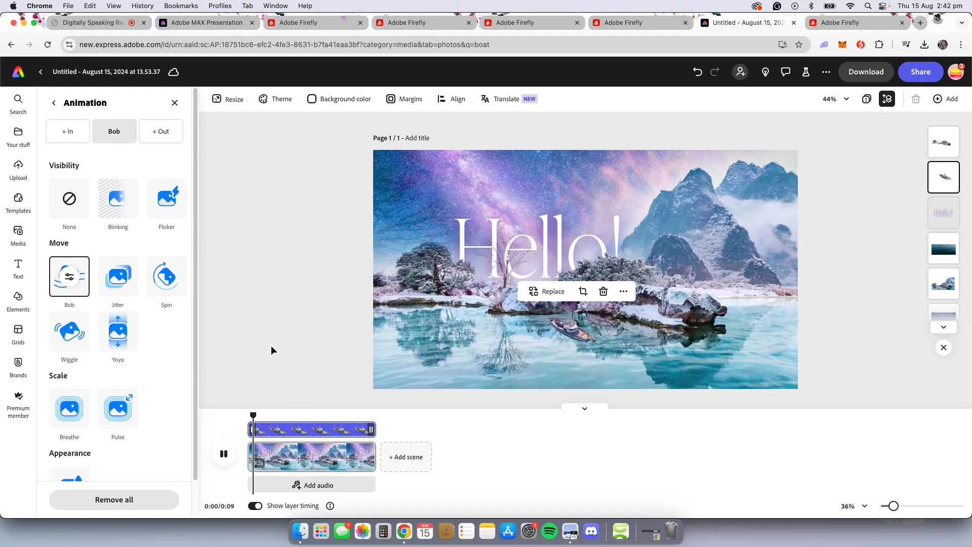
left_click(306, 338)
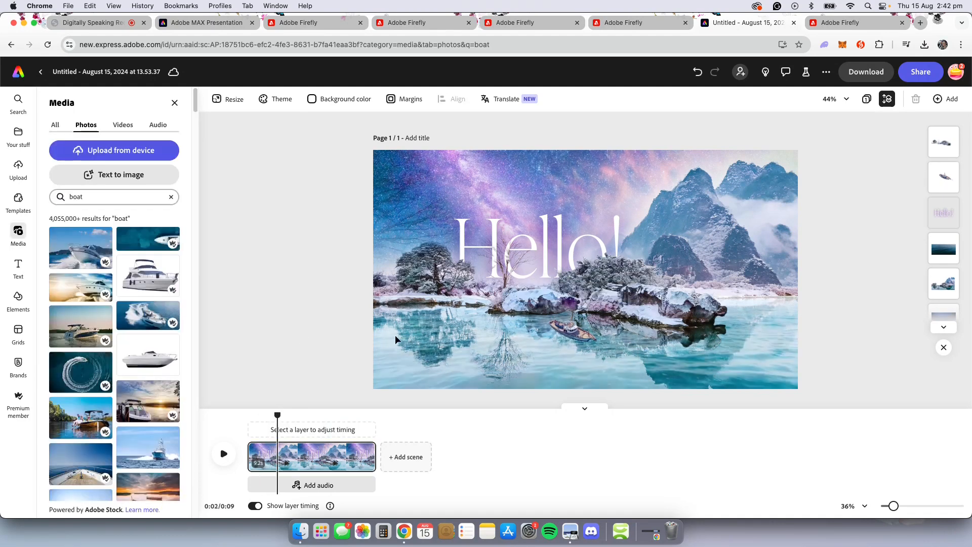
left_click(225, 455)
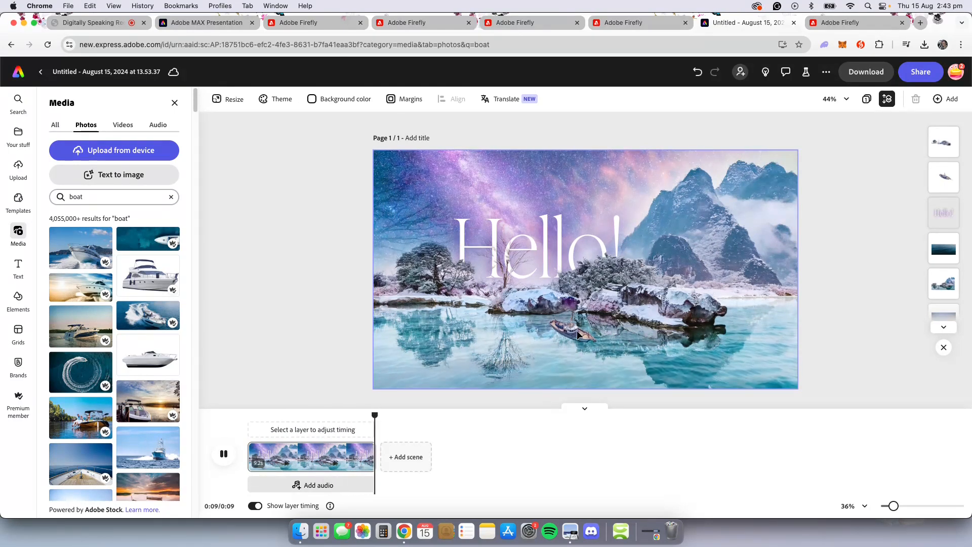
left_click(592, 350)
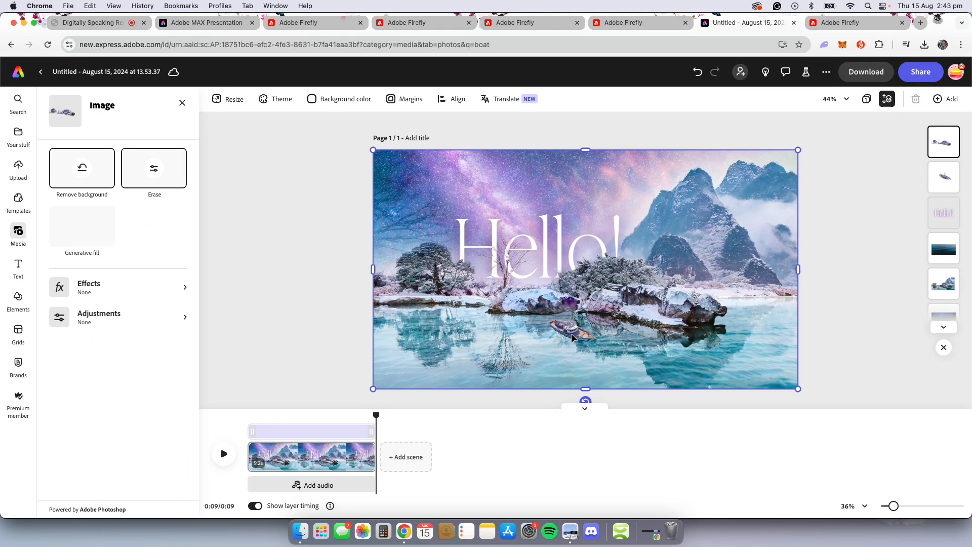
left_click(224, 453)
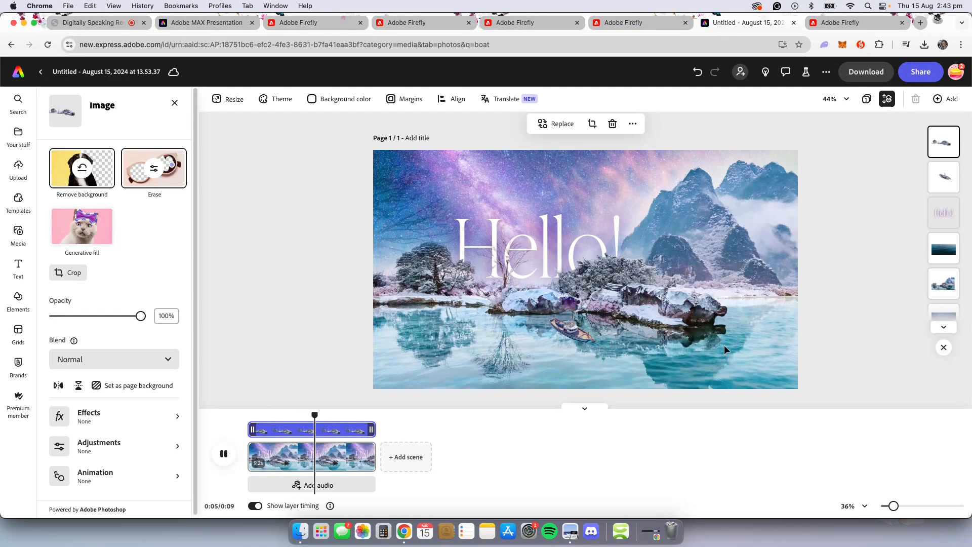
left_click(844, 319)
left_click(844, 320)
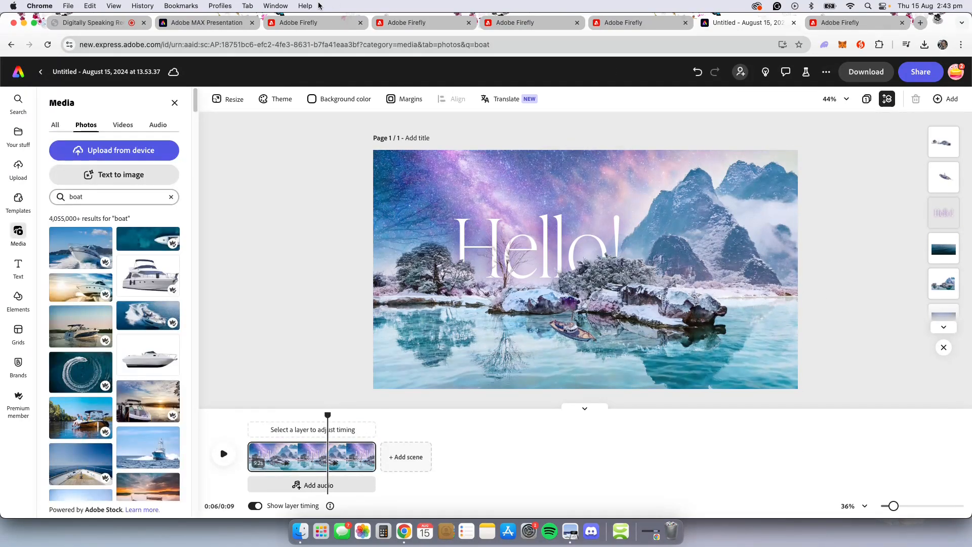